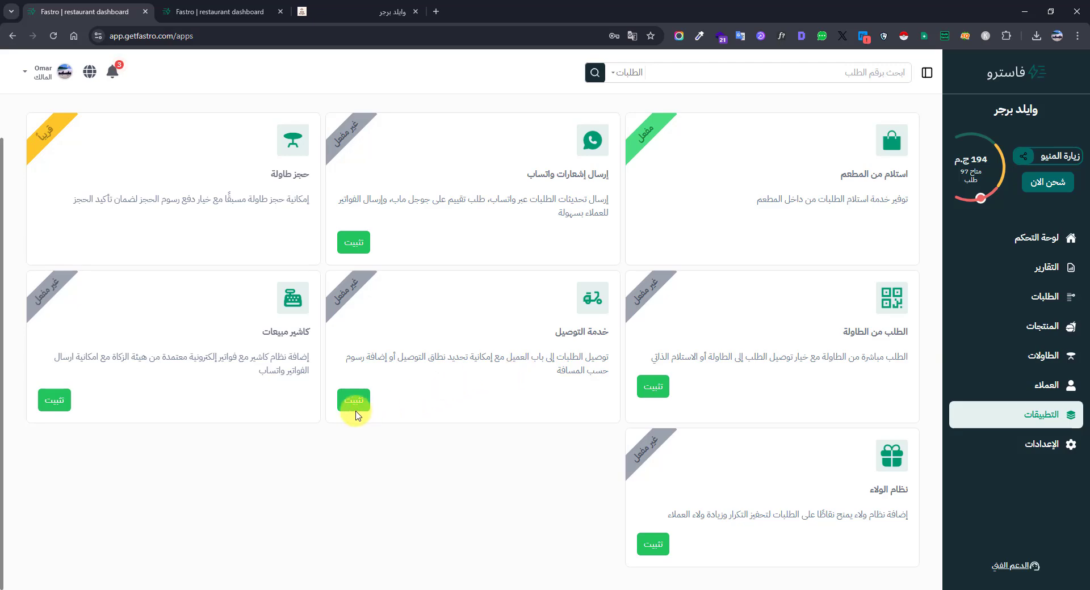
Install the Delivery Service app and bring up the Branches settings page.
click(356, 405)
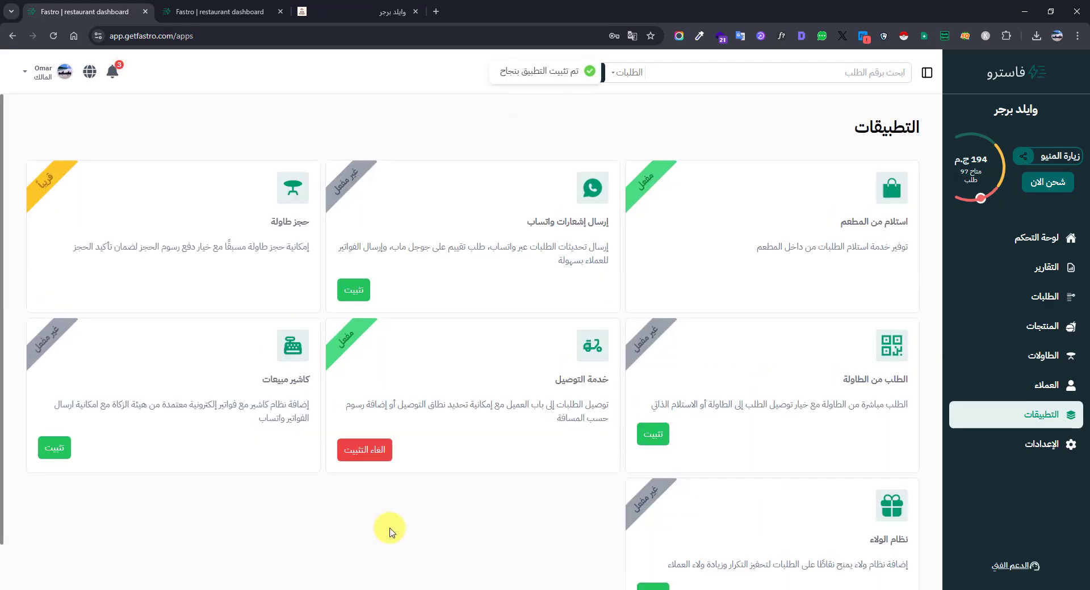
click(976, 450)
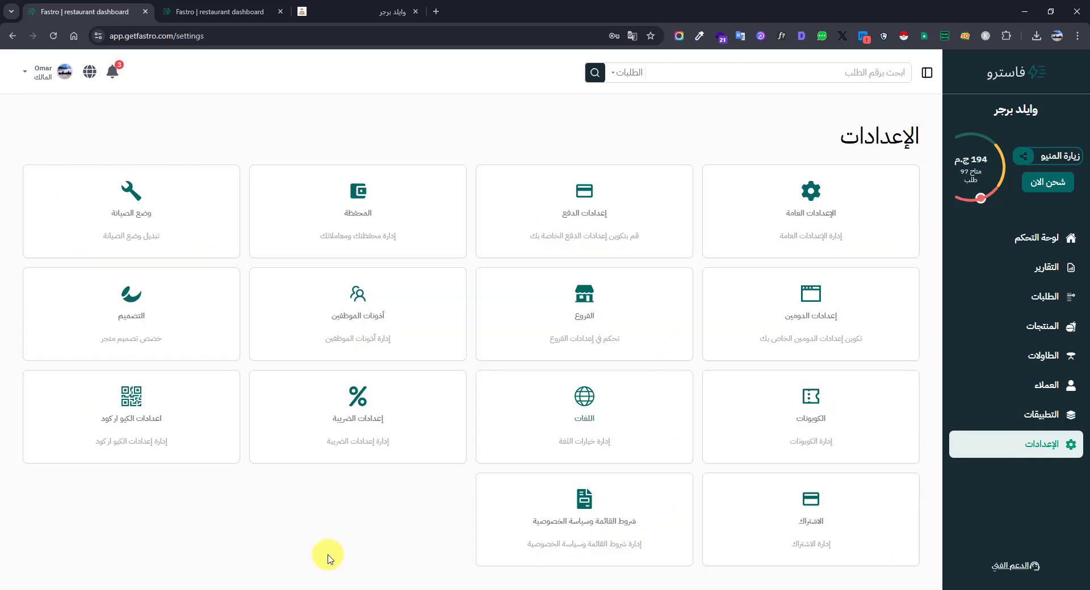
click(583, 329)
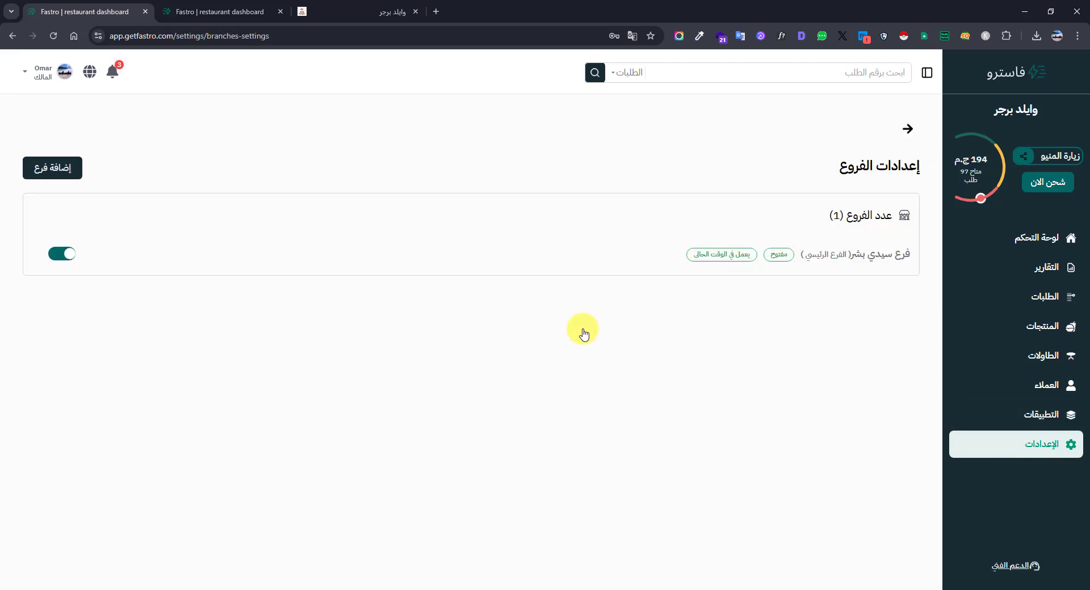
Open the main branch in Edit Branch and switch its Delivery toggle on.
click(903, 256)
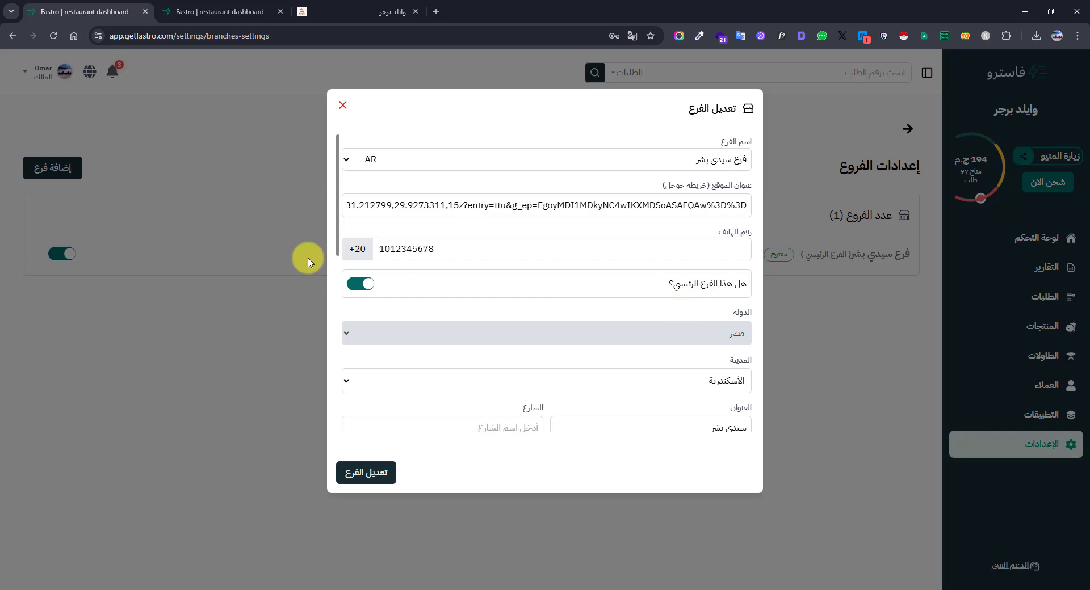
drag(338, 222, 327, 346)
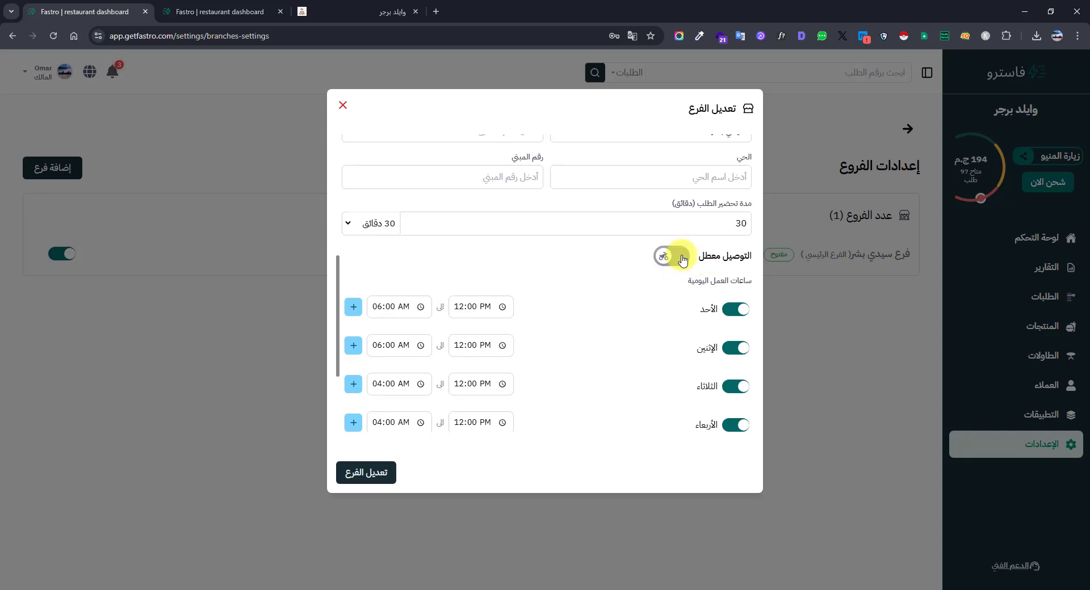
click(683, 259)
scroll(565, 224, down, 1)
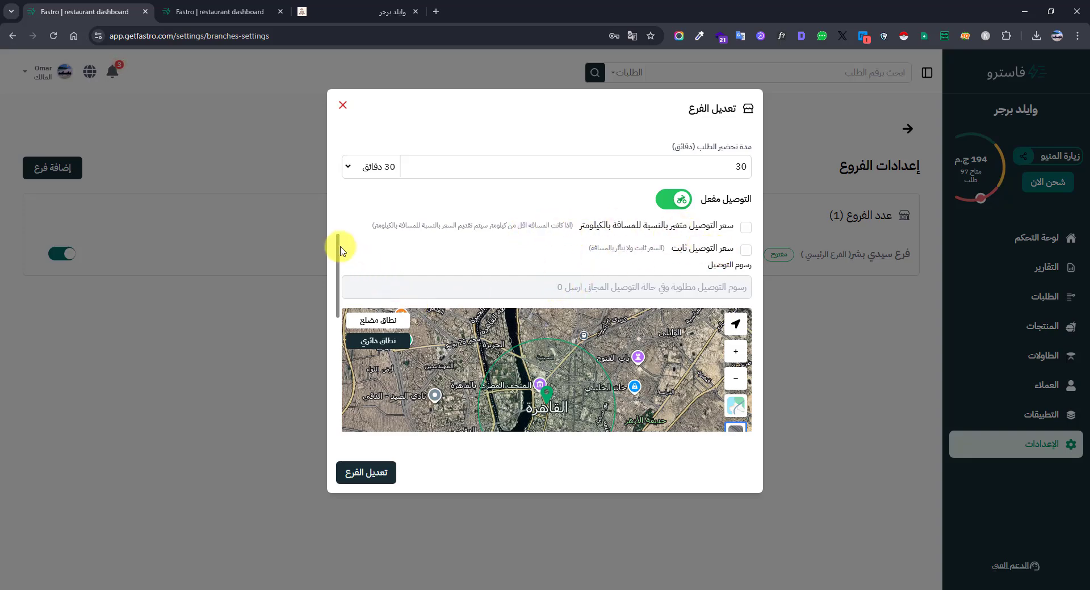
drag(338, 249, 338, 254)
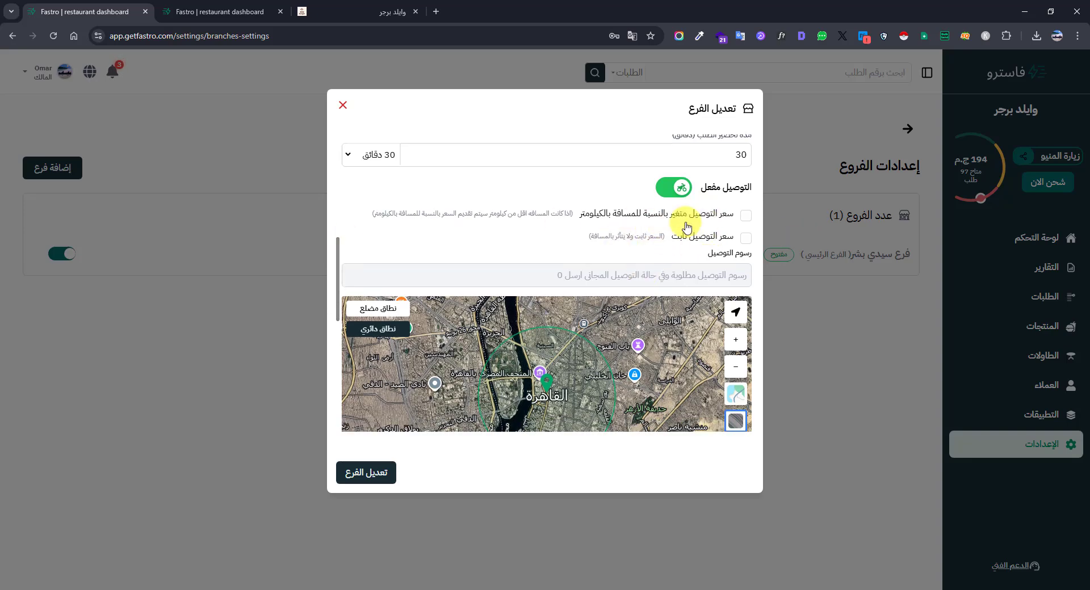
mouse_move(338, 265)
mouse_down()
mouse_move(339, 290)
mouse_move(339, 277)
mouse_up()
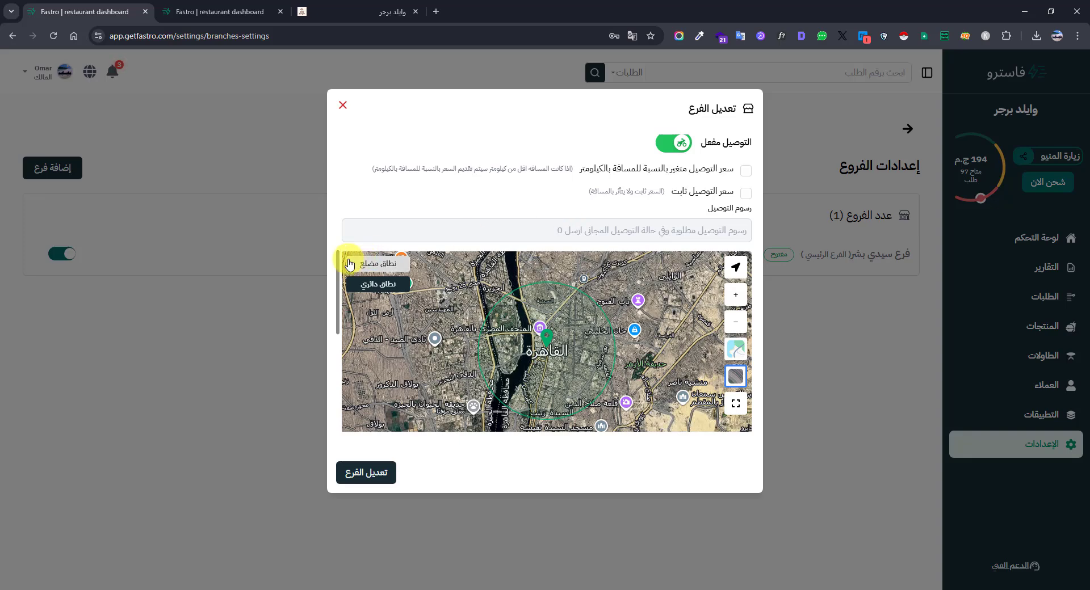
drag(338, 262, 337, 262)
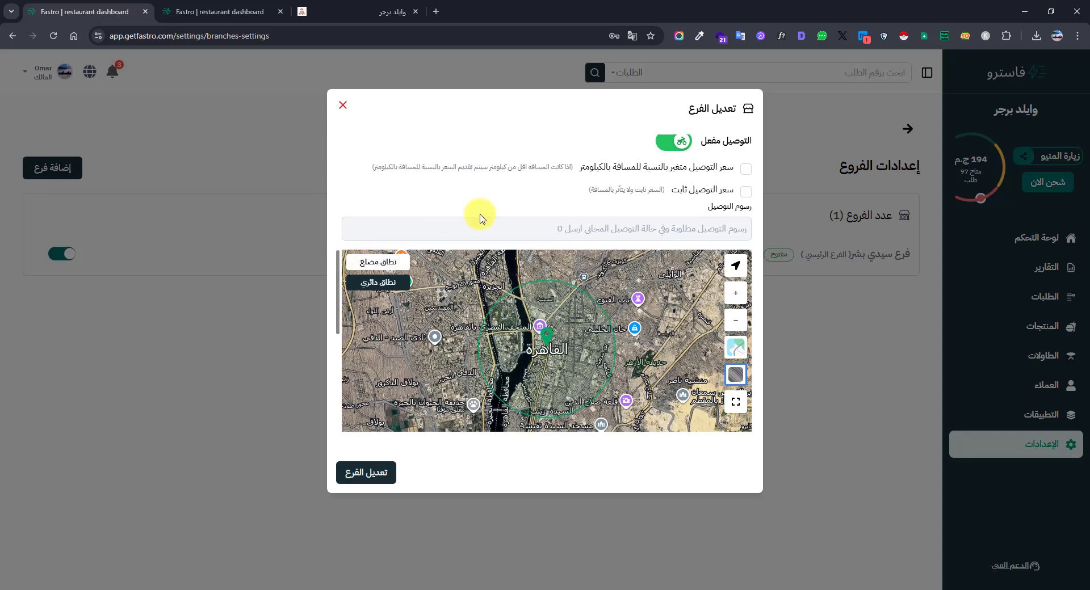
Choose per-kilometre delivery pricing and enter a delivery fee of 20.
click(624, 168)
click(511, 222)
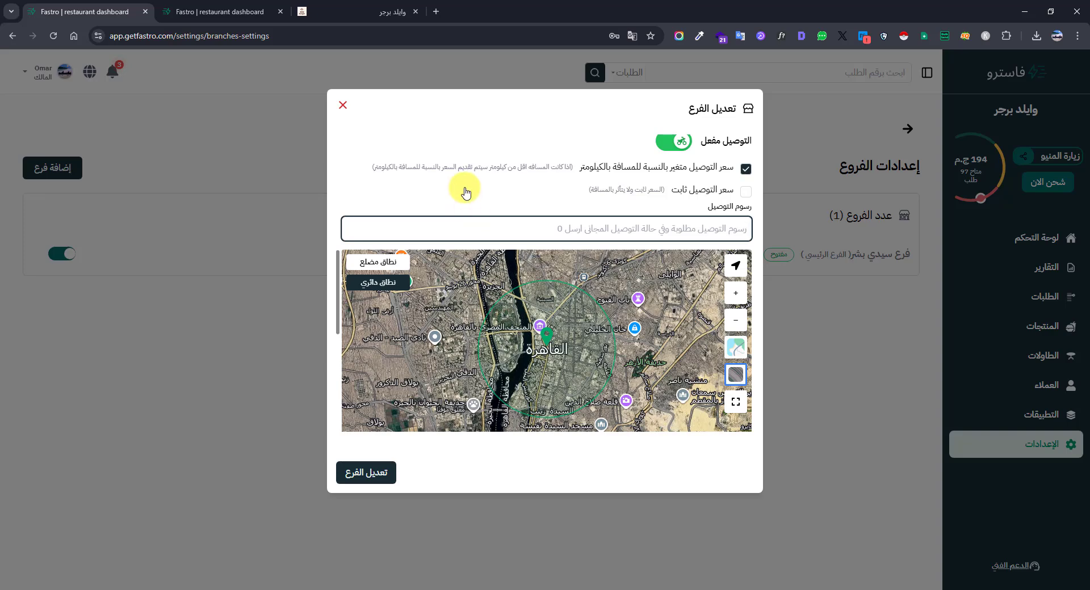
text(20)
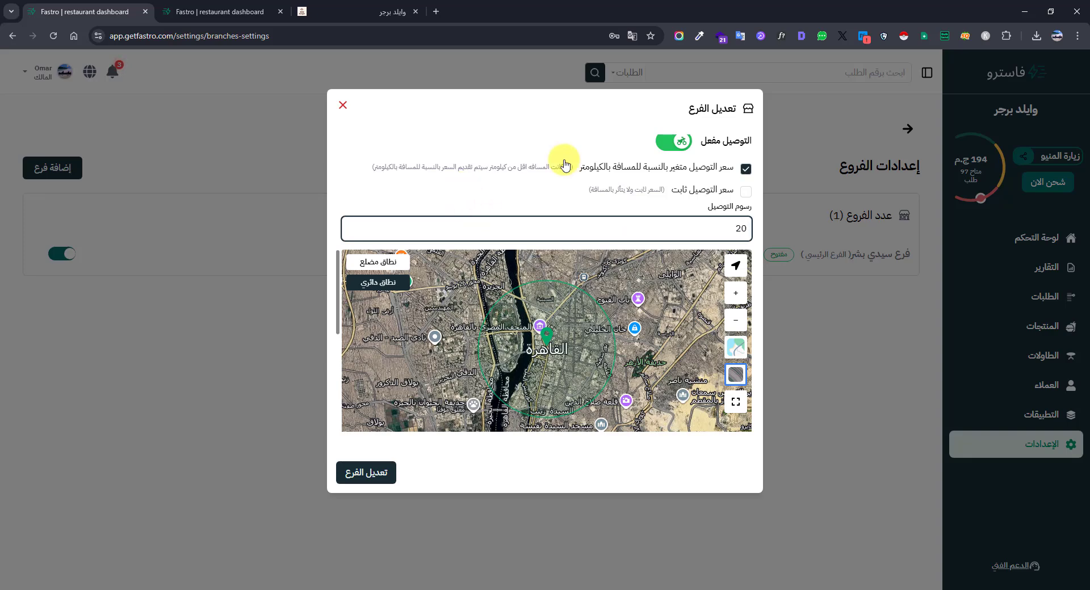
click(573, 345)
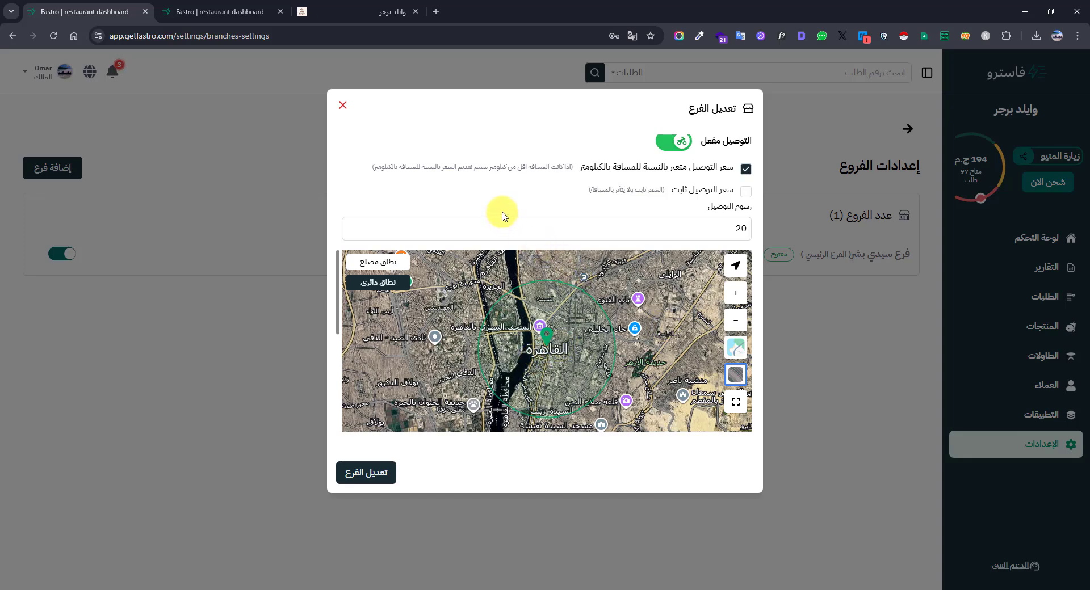
double_click(730, 227)
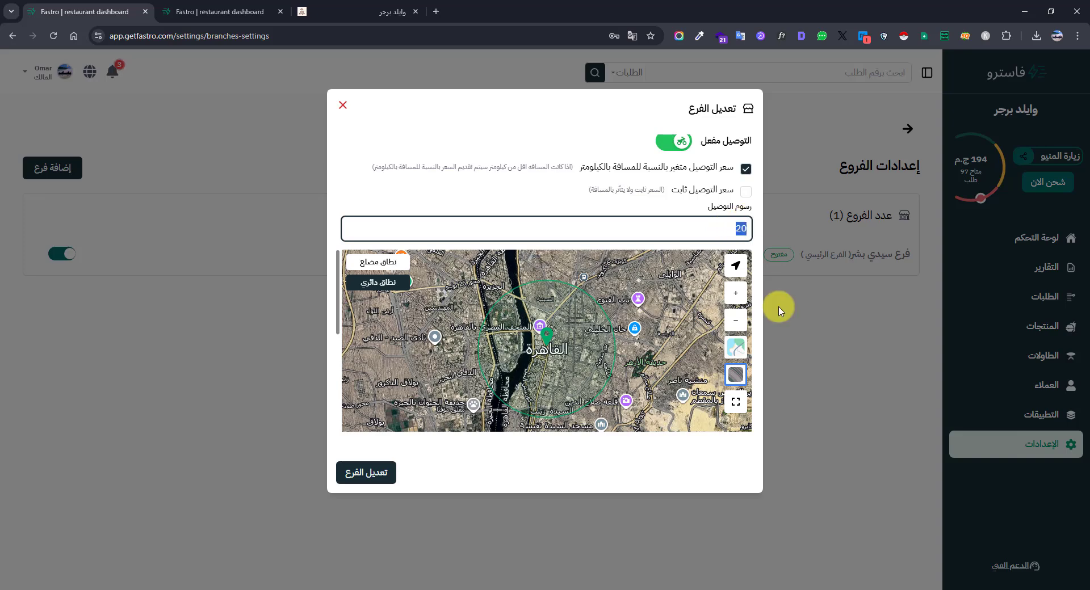
drag(734, 235, 753, 228)
click(757, 230)
click(755, 232)
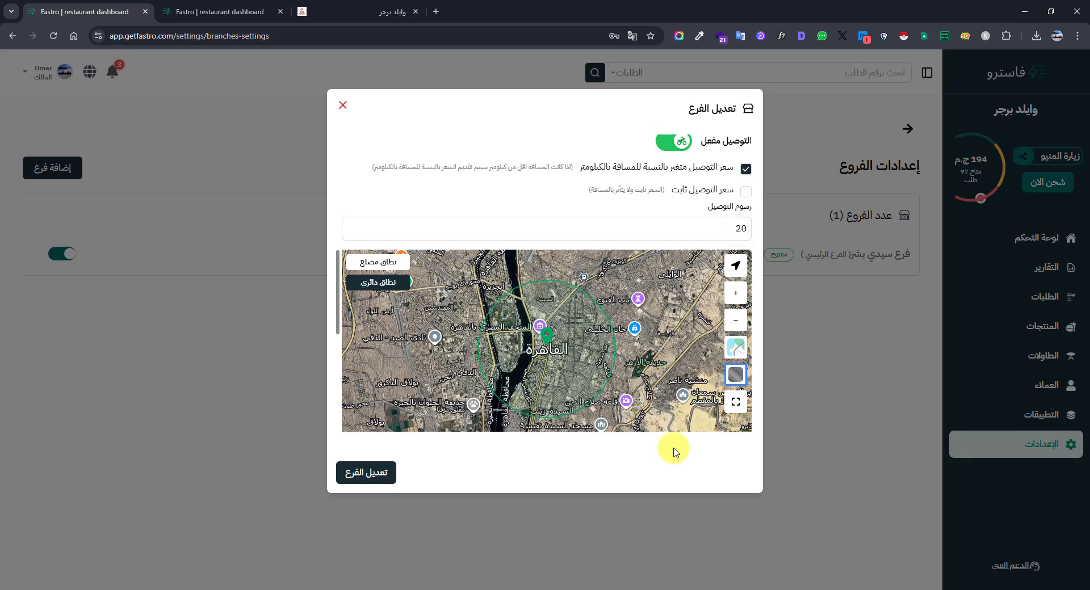
Switch to Fixed price keeping the fee at 20, and show the map in road view.
click(719, 195)
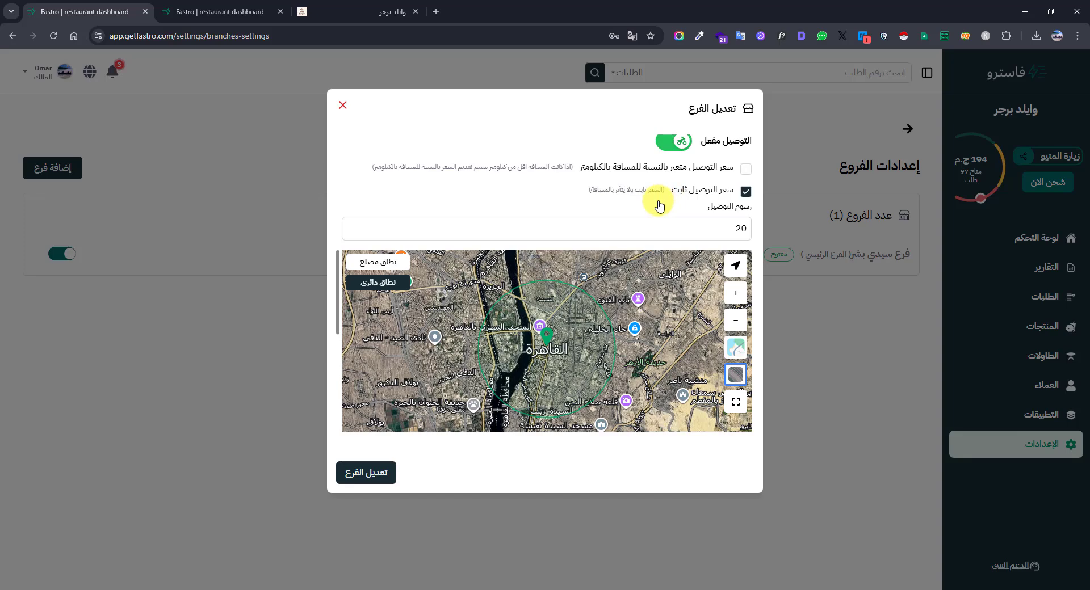
click(732, 230)
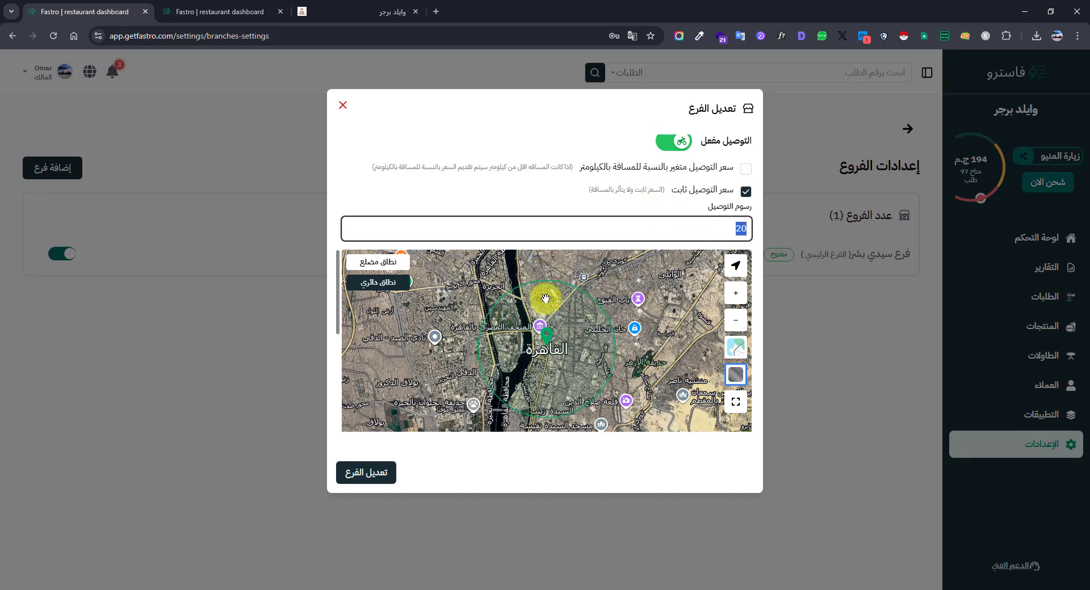
click(486, 214)
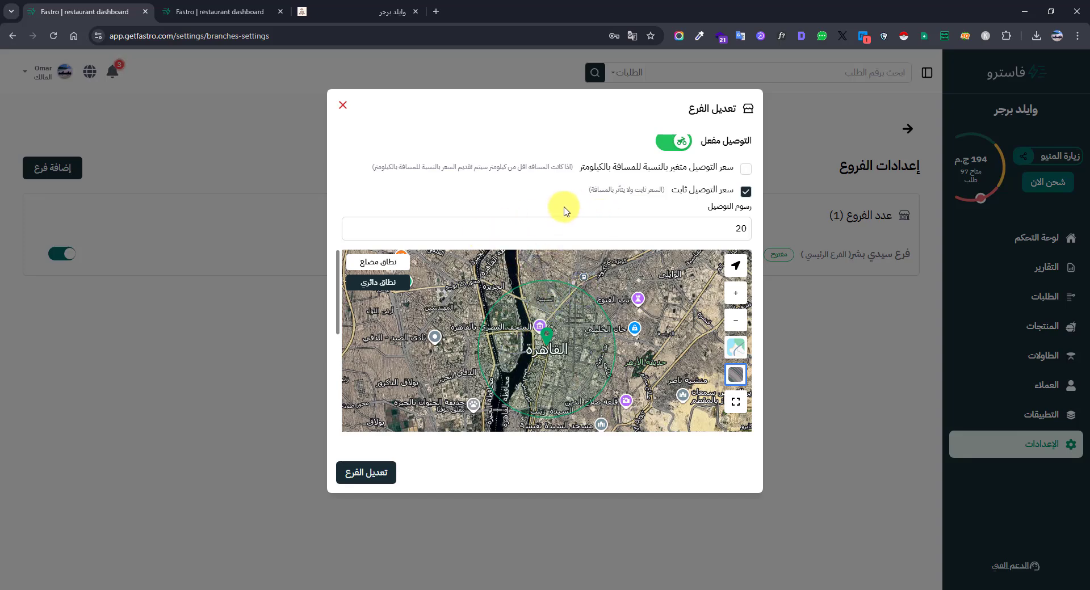
scroll(559, 201, down, 2)
click(733, 282)
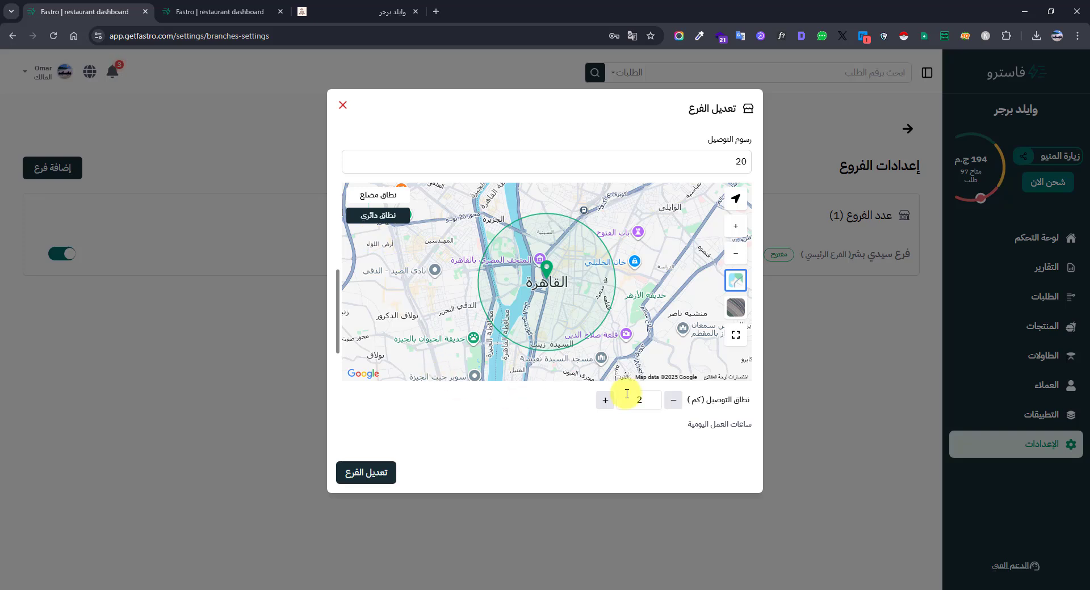
Set the Delivery Range to 3 km, then switch the delivery area to a polygon zone.
click(606, 400)
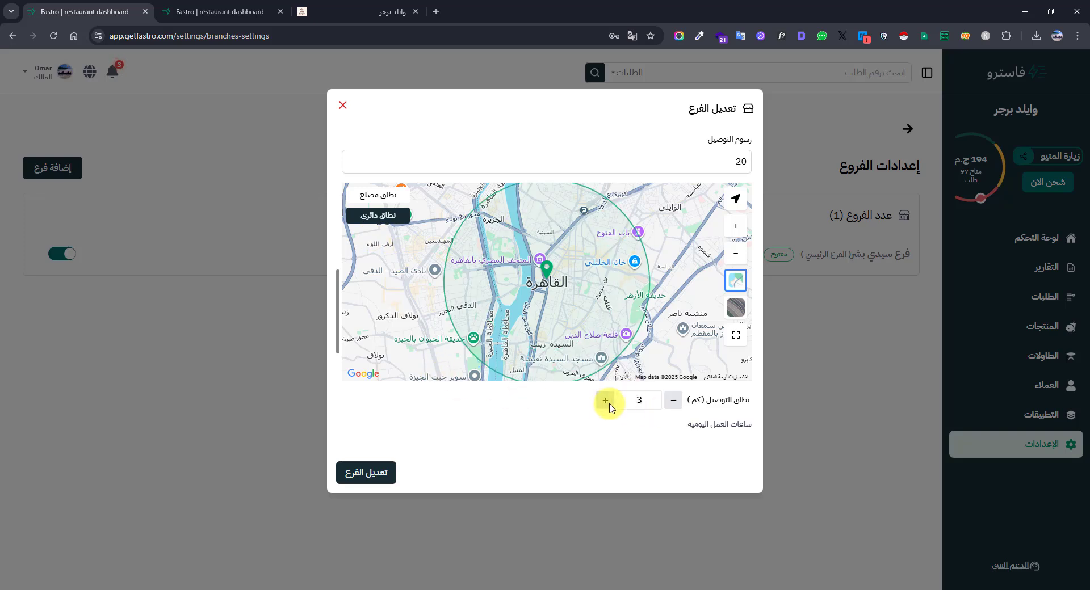
click(670, 402)
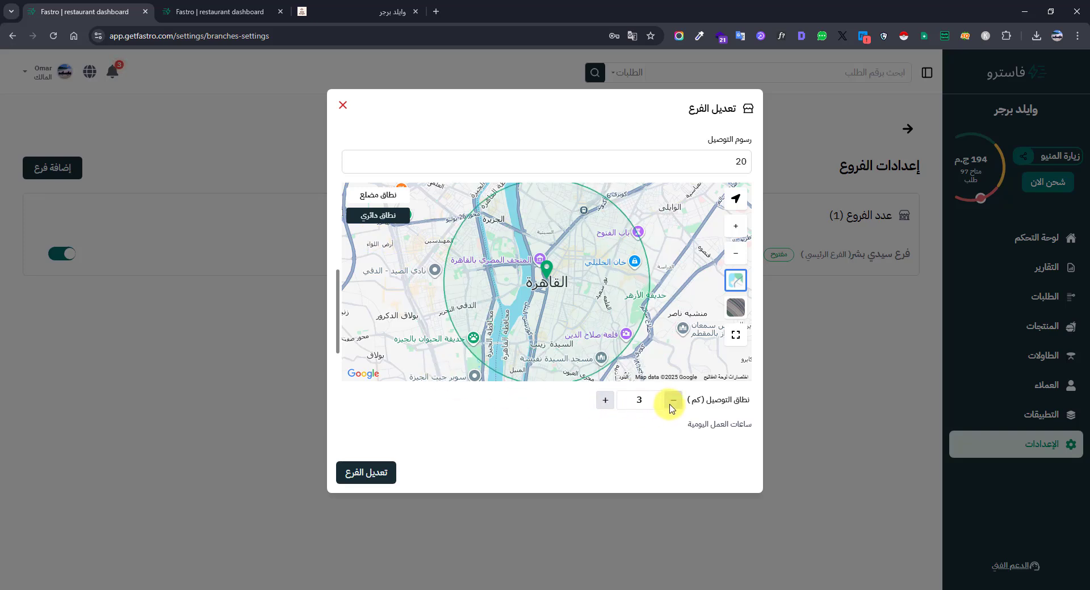
click(605, 400)
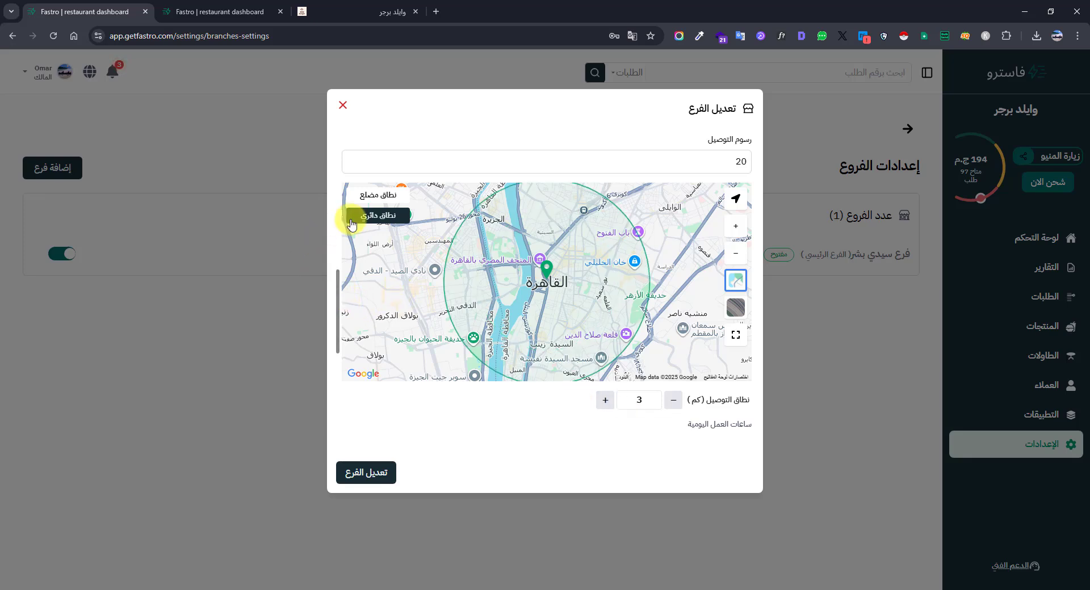
click(379, 198)
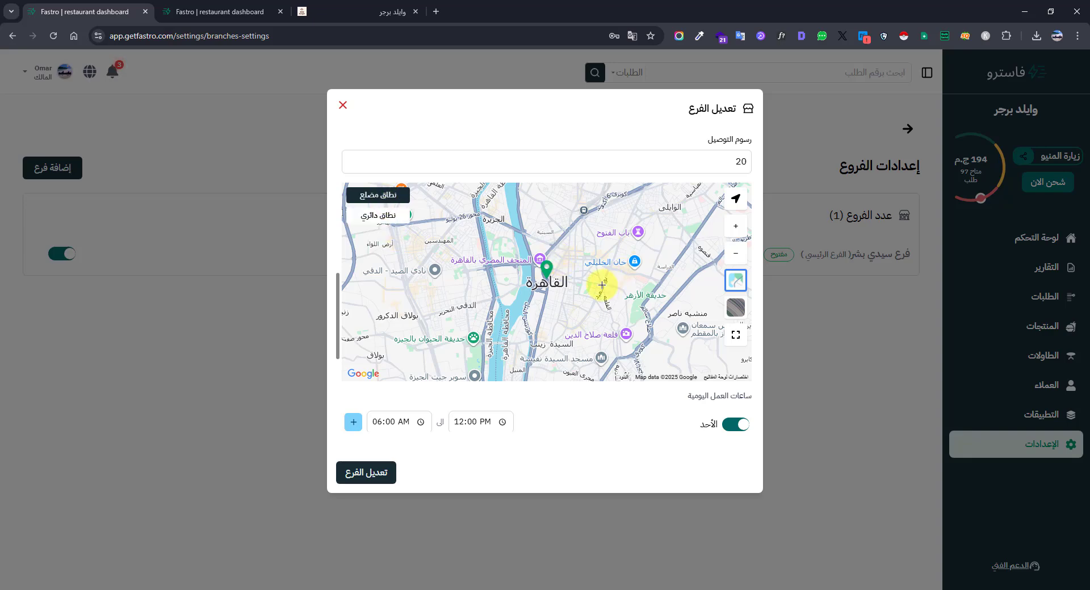
On the full-screen map, draw the zone polygon around Al-Azhar and Khan el-Khalili and close it.
click(747, 333)
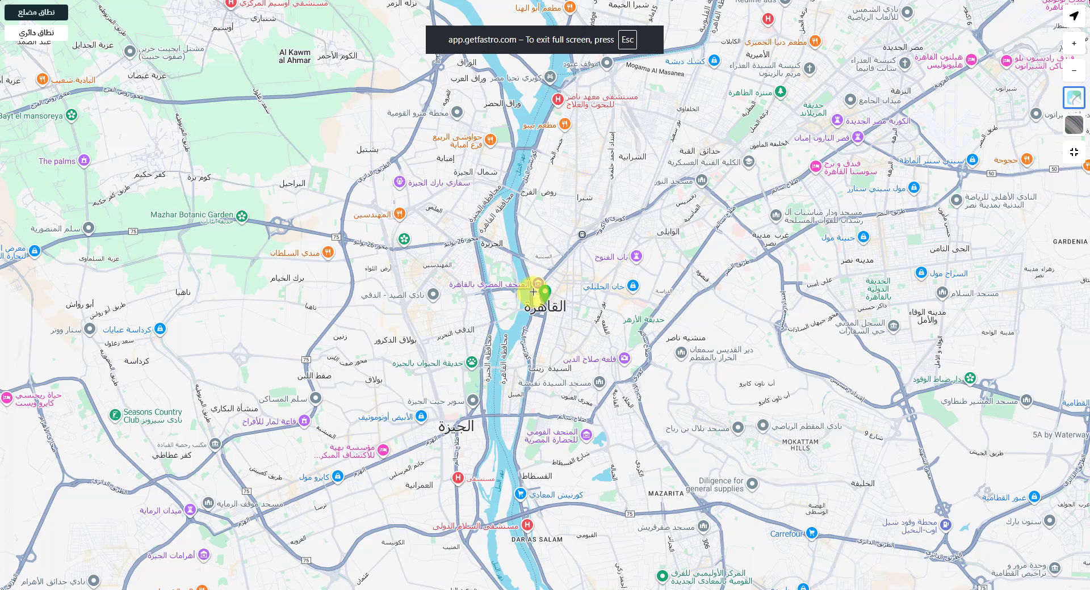
click(533, 292)
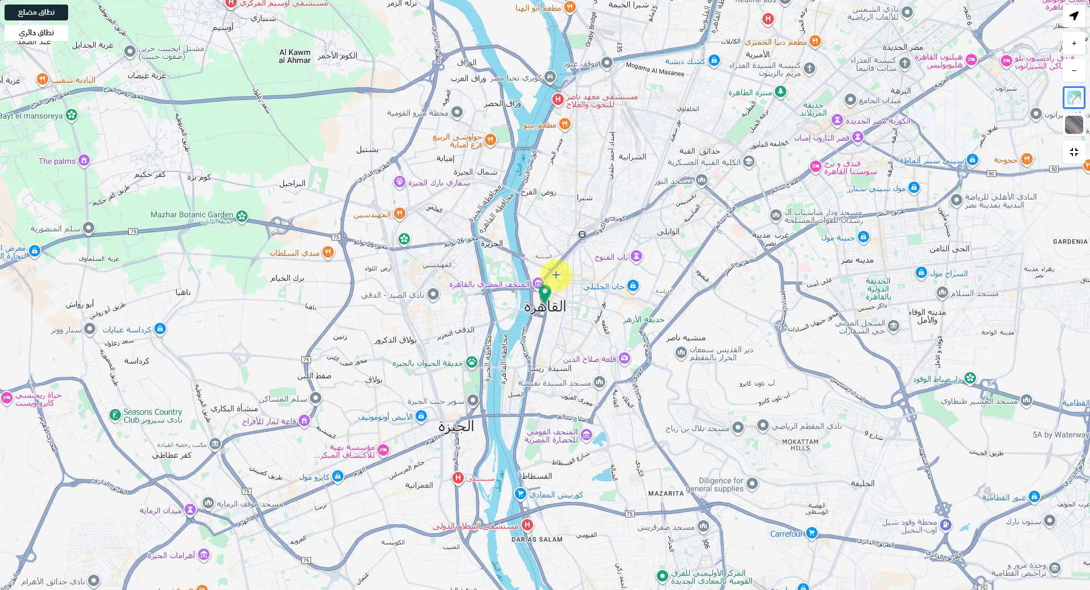
click(583, 242)
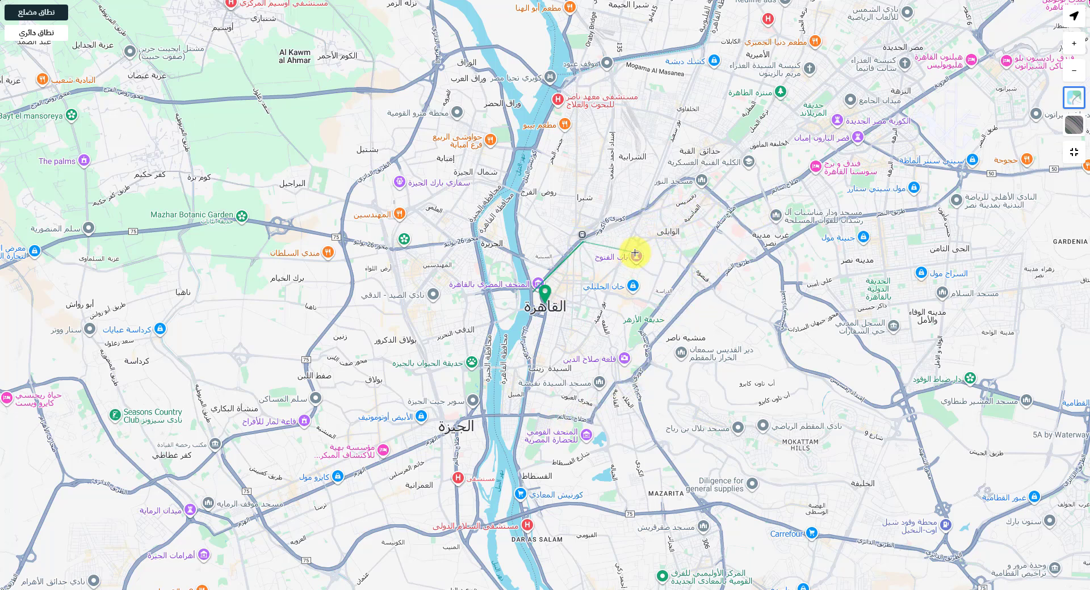
click(691, 186)
click(730, 210)
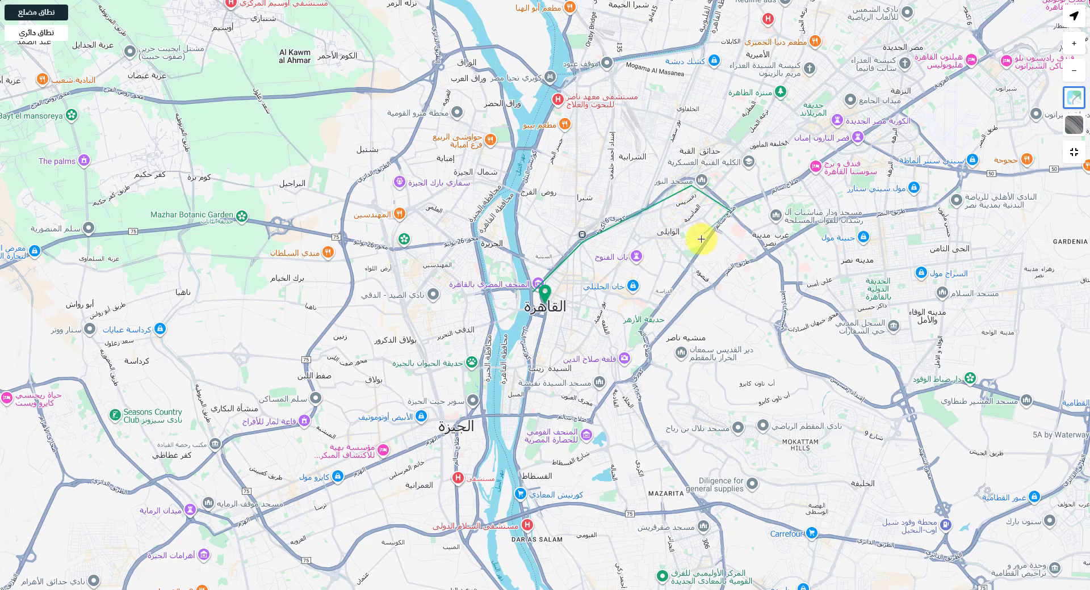
click(639, 359)
click(590, 404)
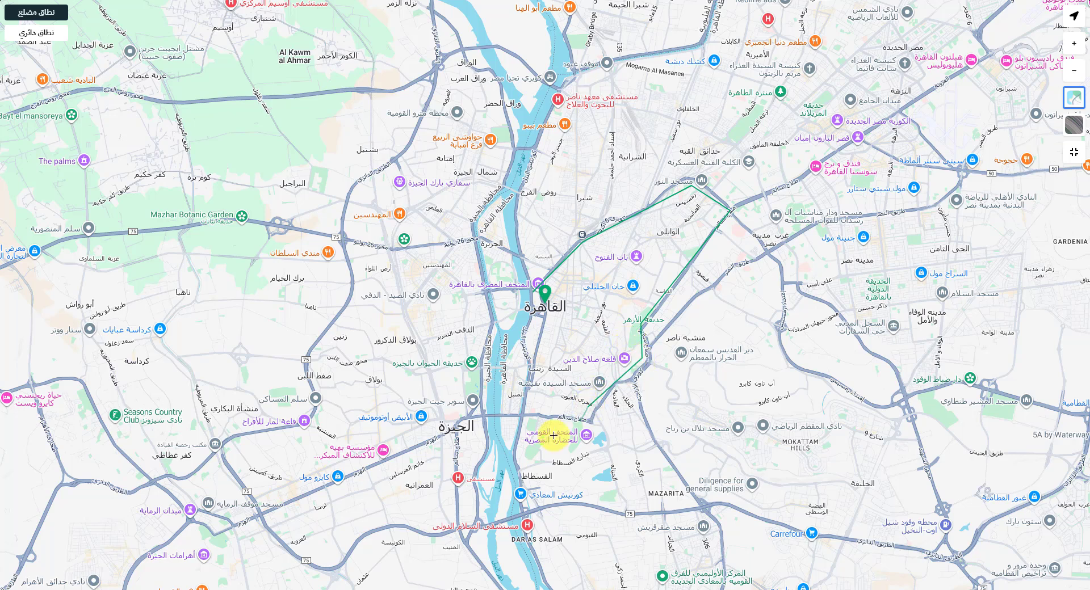
click(528, 412)
click(503, 412)
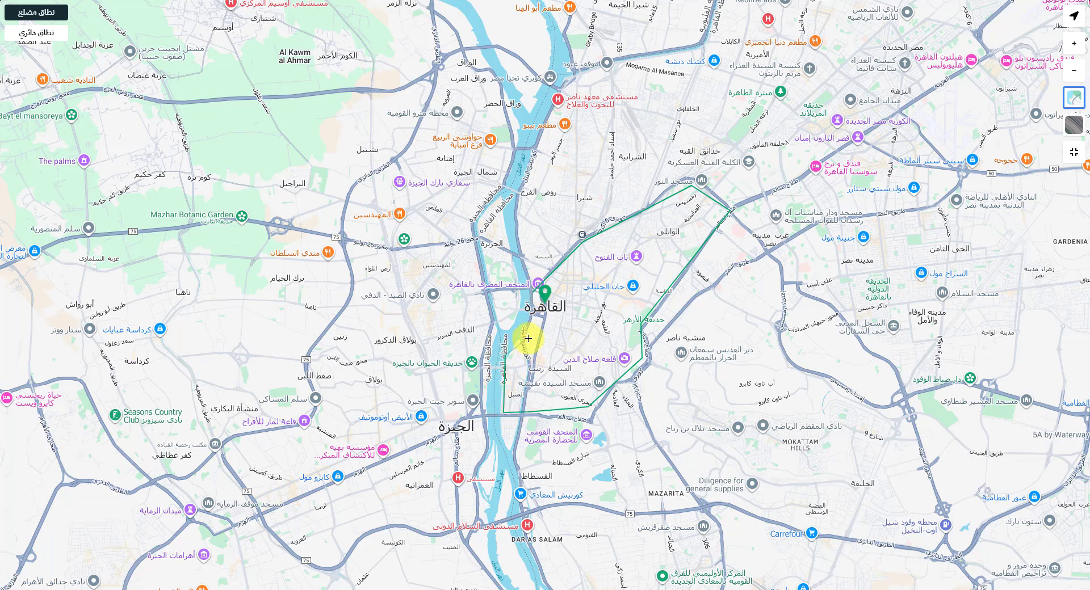
click(528, 339)
click(534, 297)
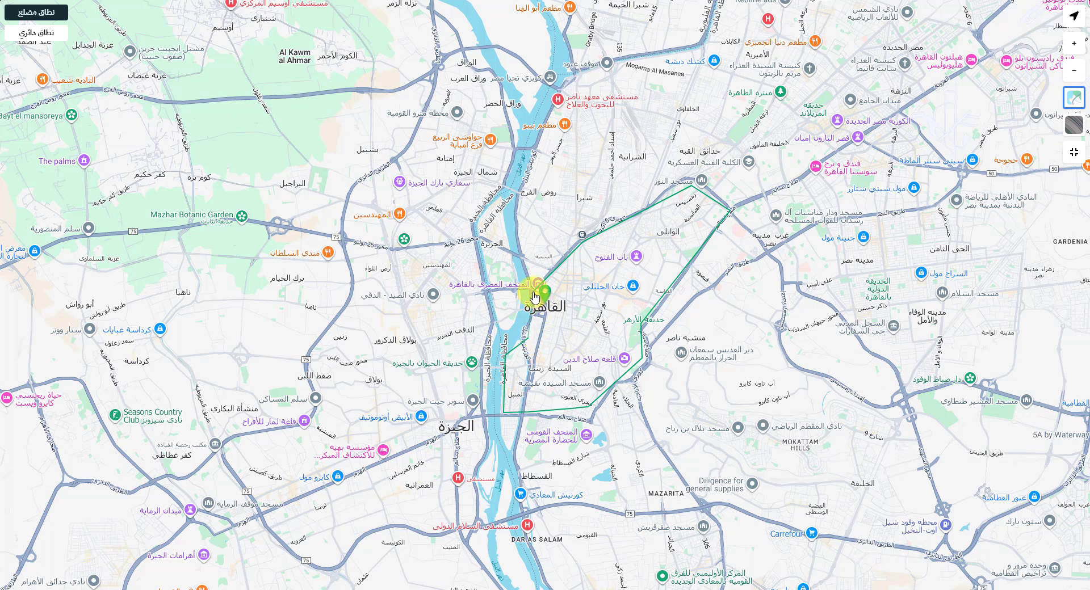
click(534, 297)
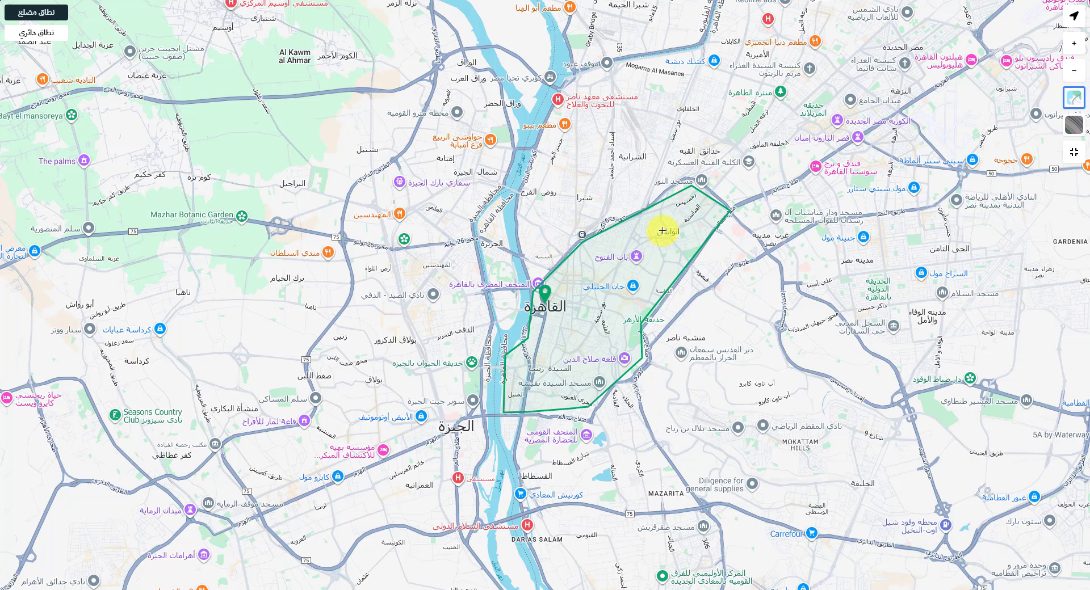
Exit full screen, save the branch with تعديل الفرع, and reload the Wild Burger storefront tab.
click(1074, 155)
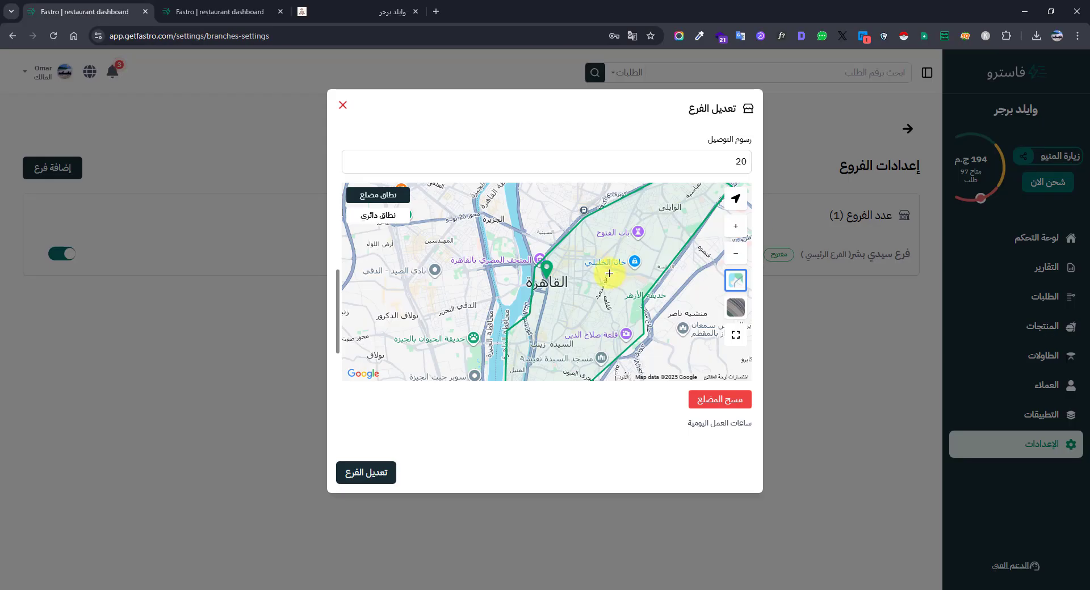
scroll(548, 398, down, 8)
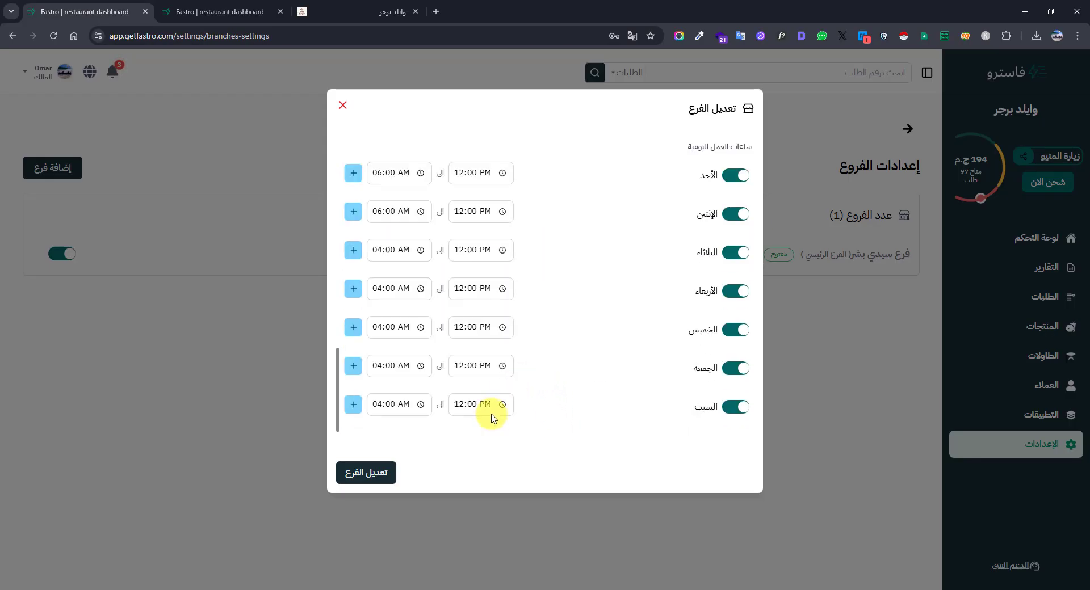
click(374, 474)
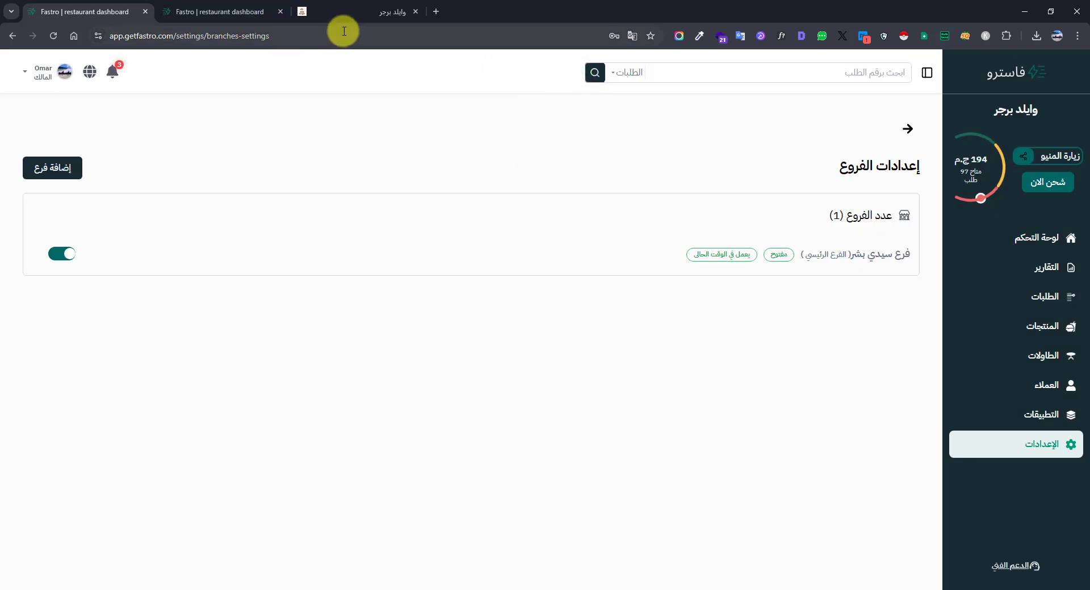
click(368, 6)
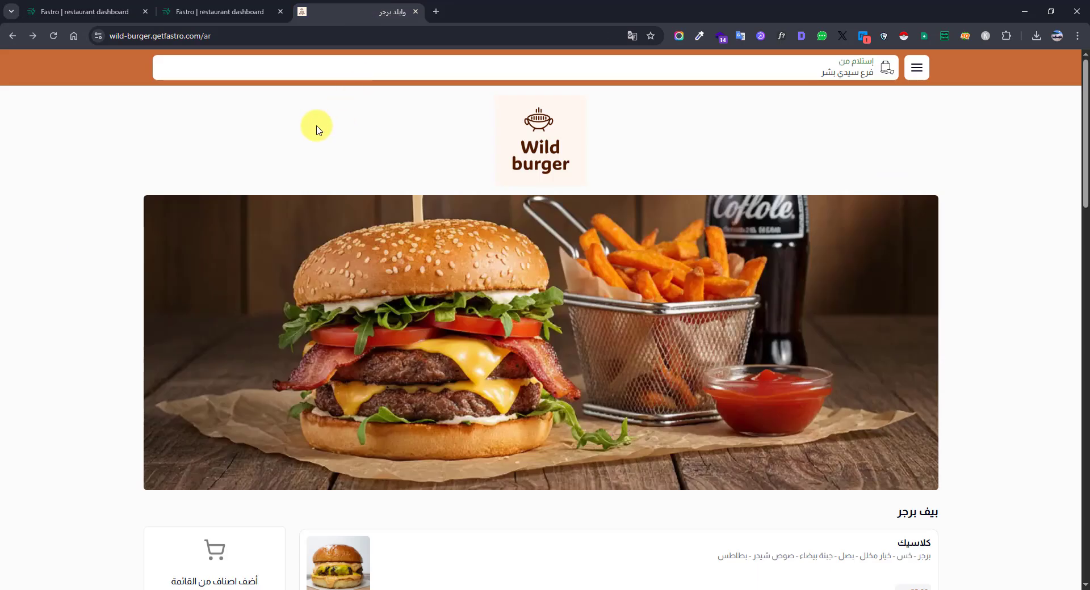
click(54, 36)
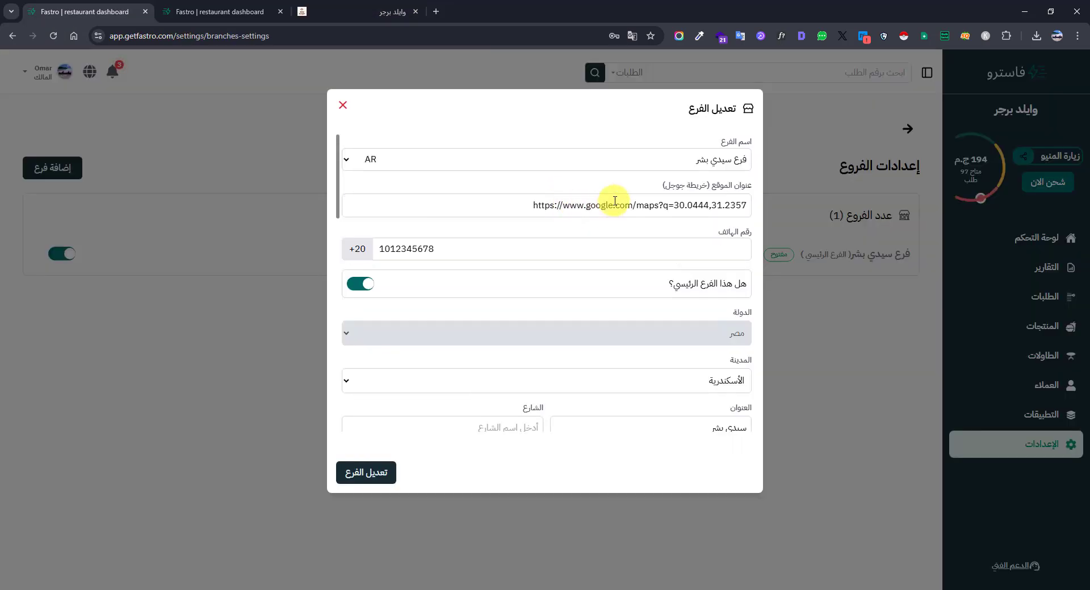
Replace سيدي بشر with وسط البلد in the Arabic name, keep 'City center branch', and save.
drag(628, 166, 727, 151)
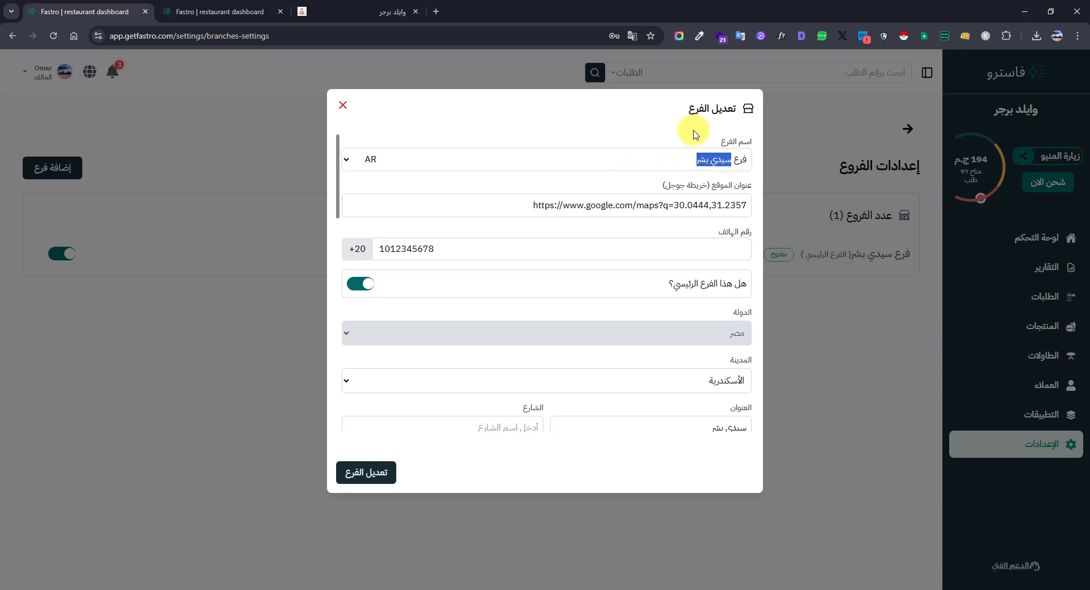
text(وس)
text(ل)
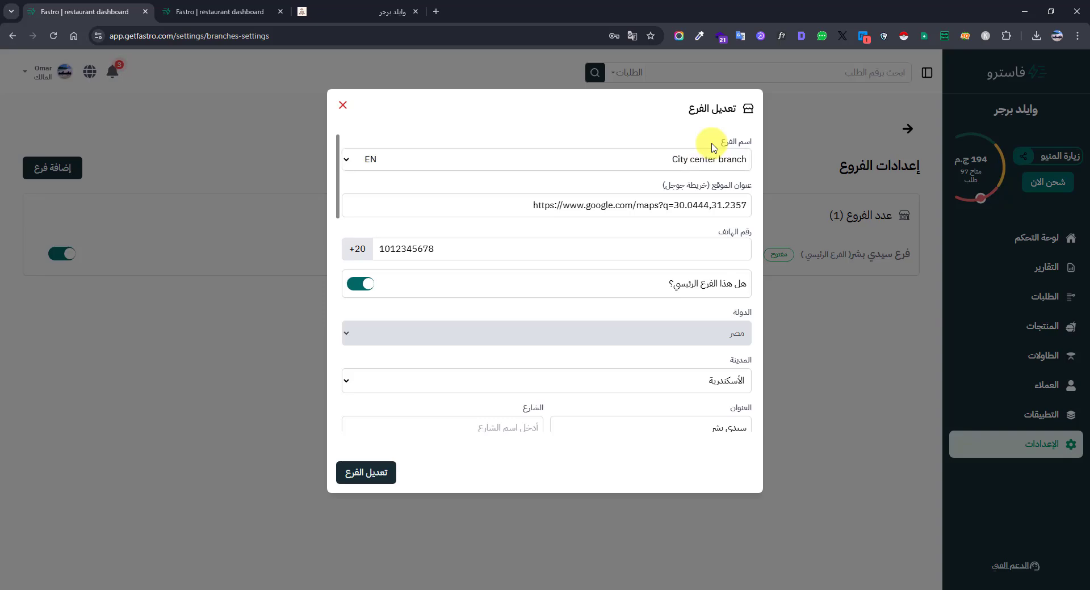
drag(624, 163, 754, 165)
click(641, 142)
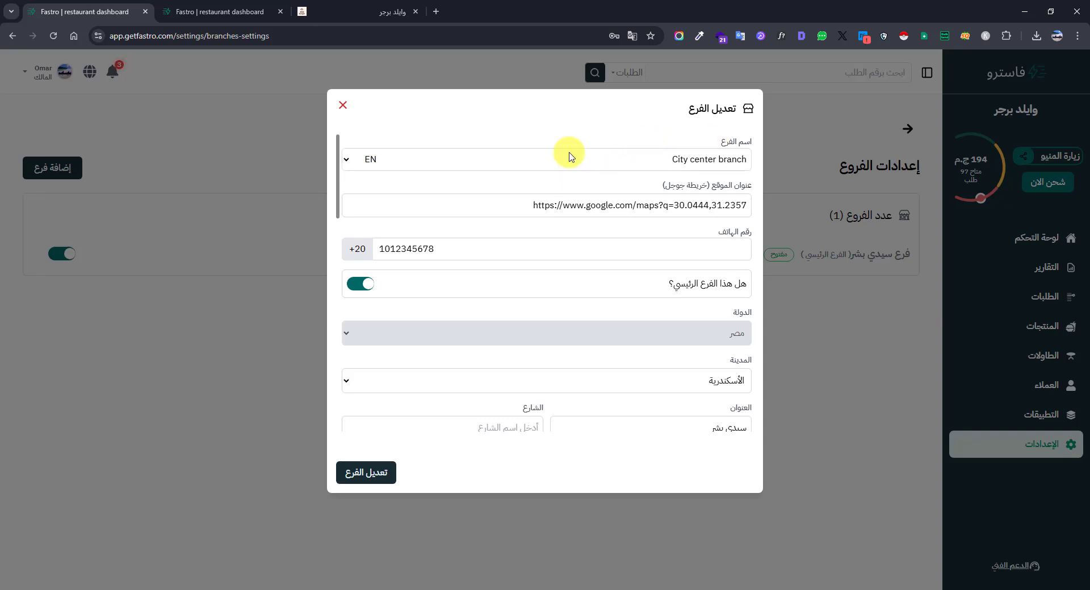
click(365, 164)
click(365, 180)
scroll(472, 167, down, 7)
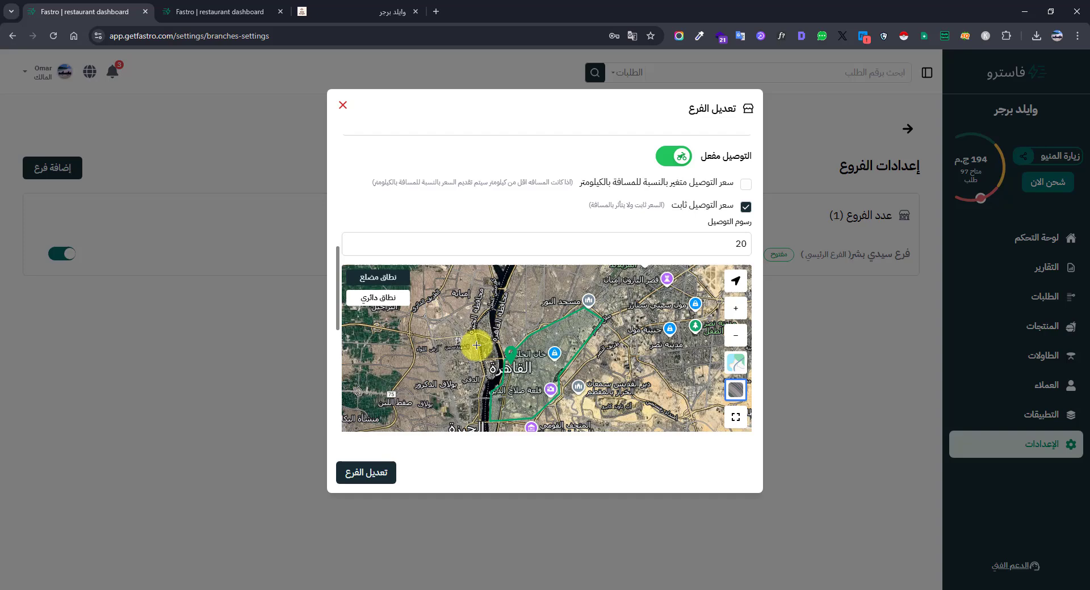
click(391, 473)
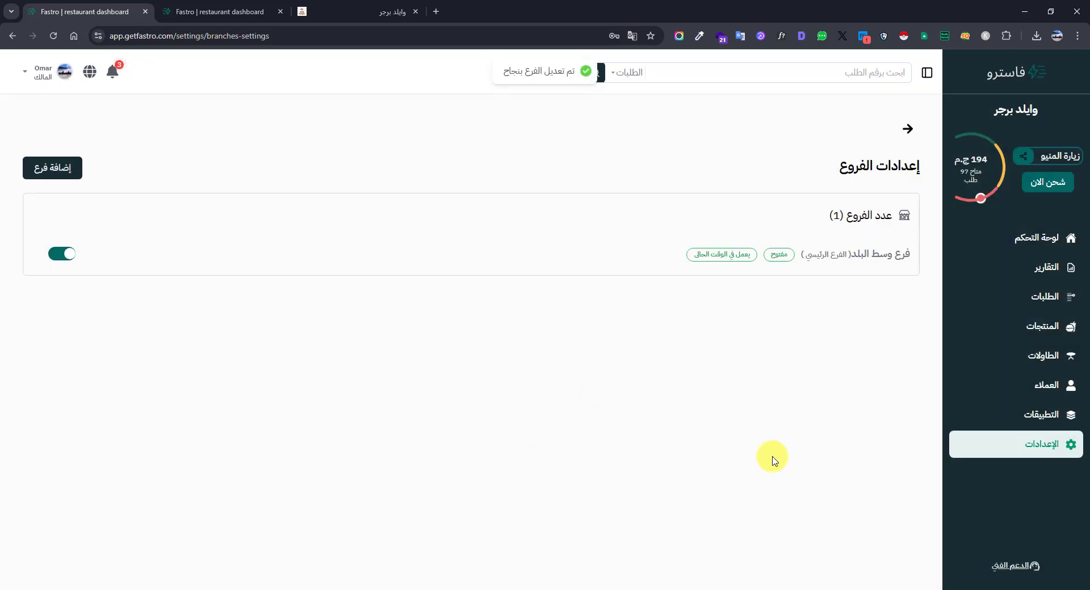
Reload the وايلد برجر storefront and choose the توصيل order type in the branch chooser.
click(377, 10)
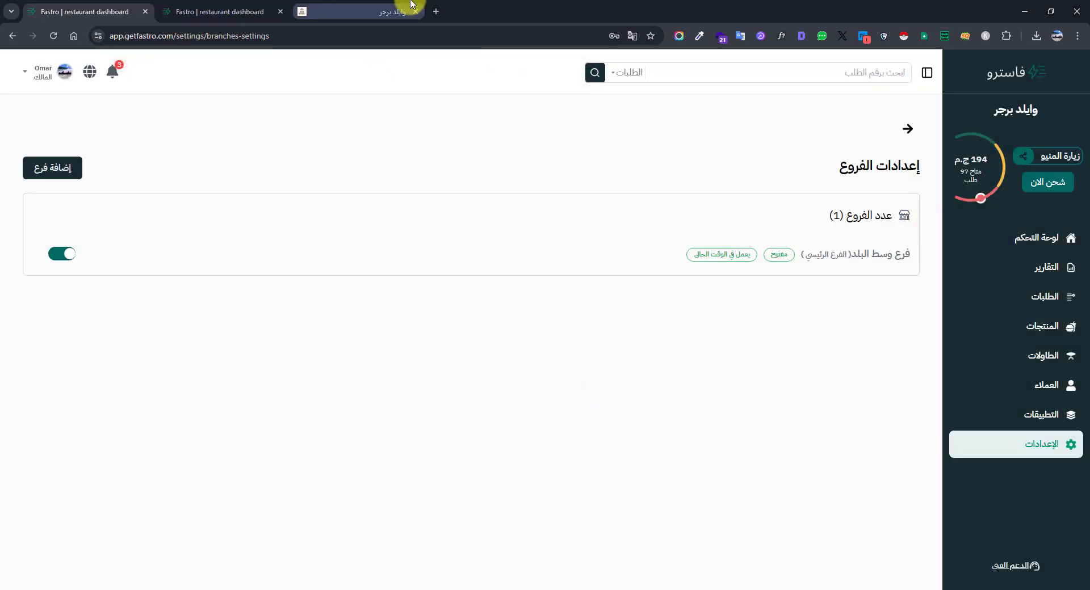
click(53, 36)
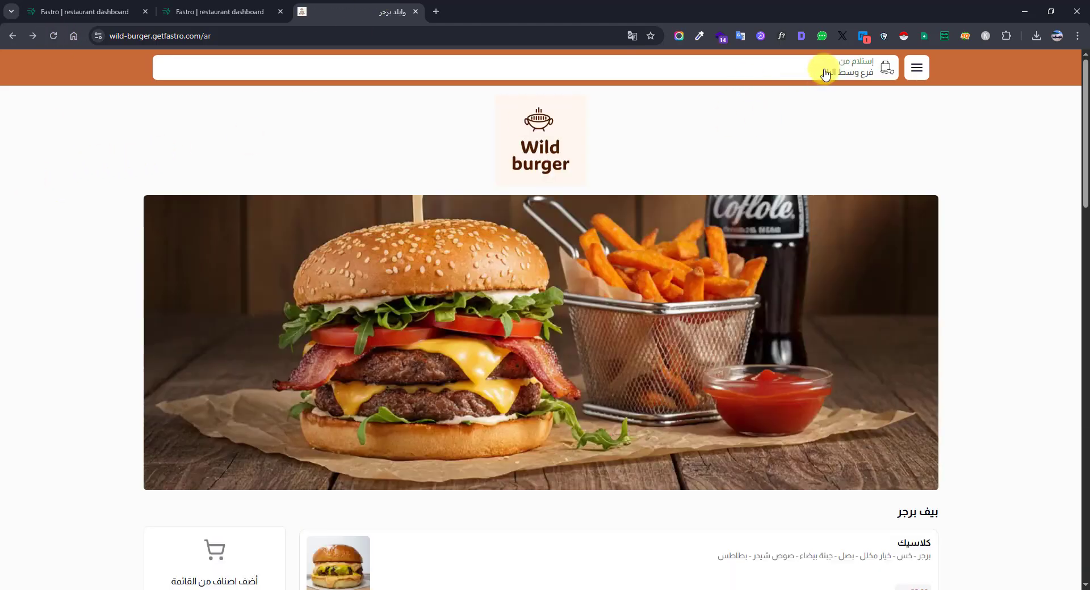
click(823, 68)
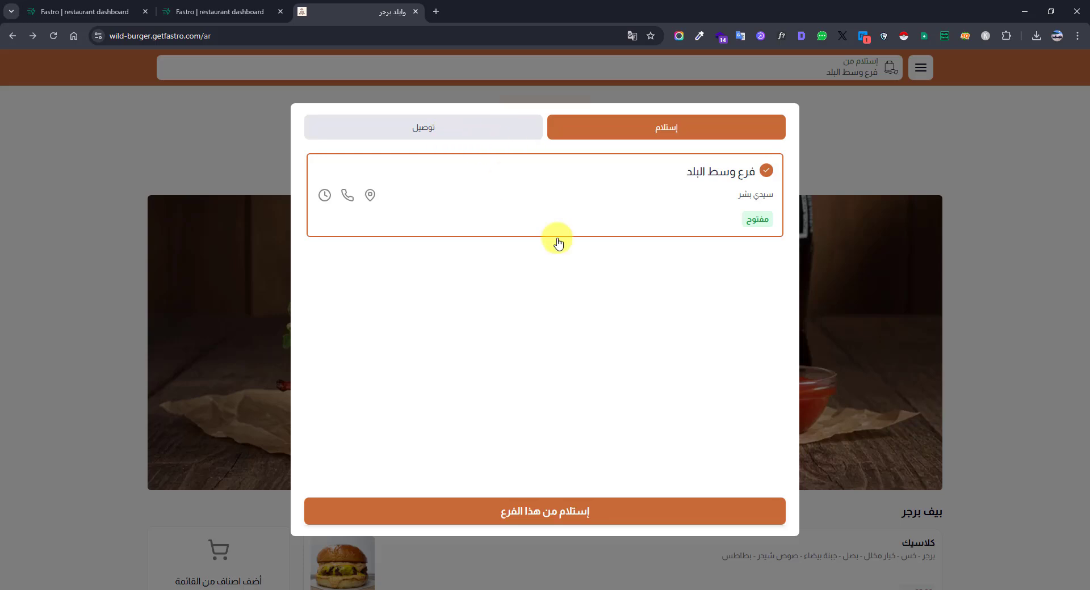
click(146, 187)
scroll(1087, 165, down, 6)
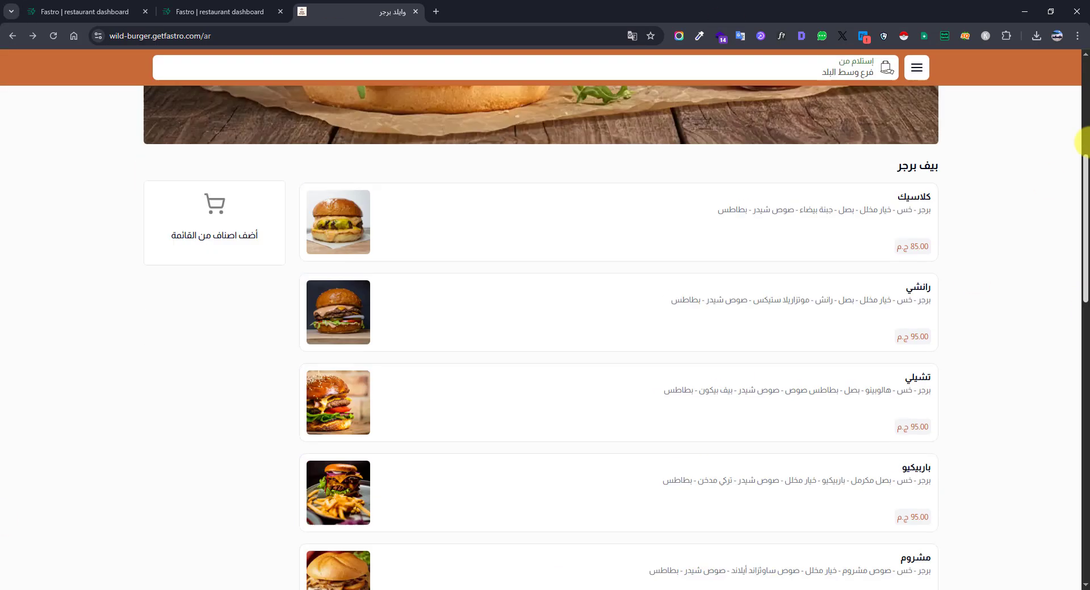
scroll(659, 202, up, 6)
click(818, 69)
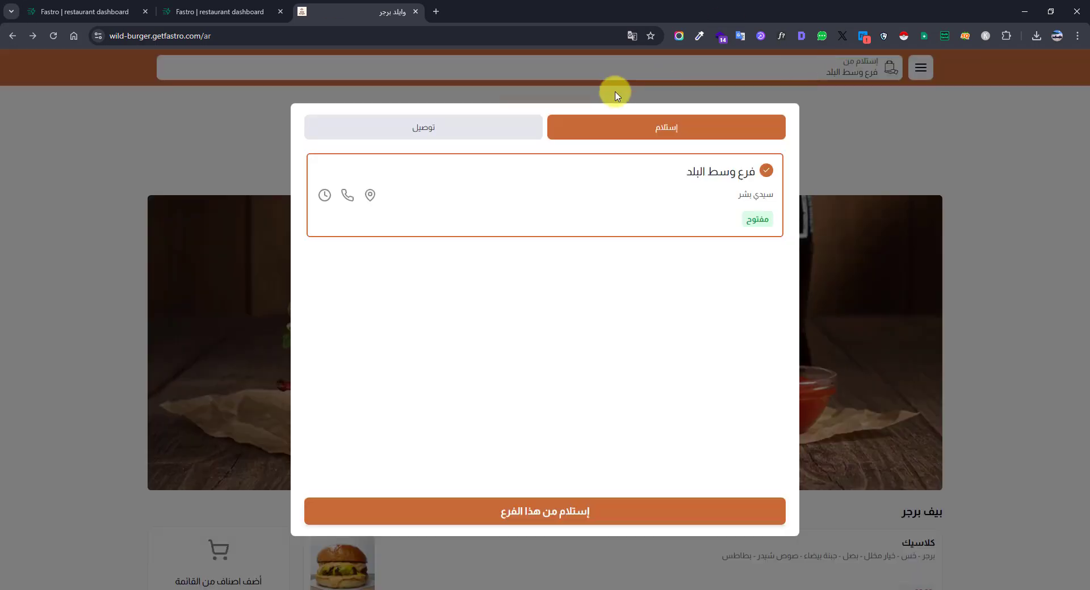
click(421, 138)
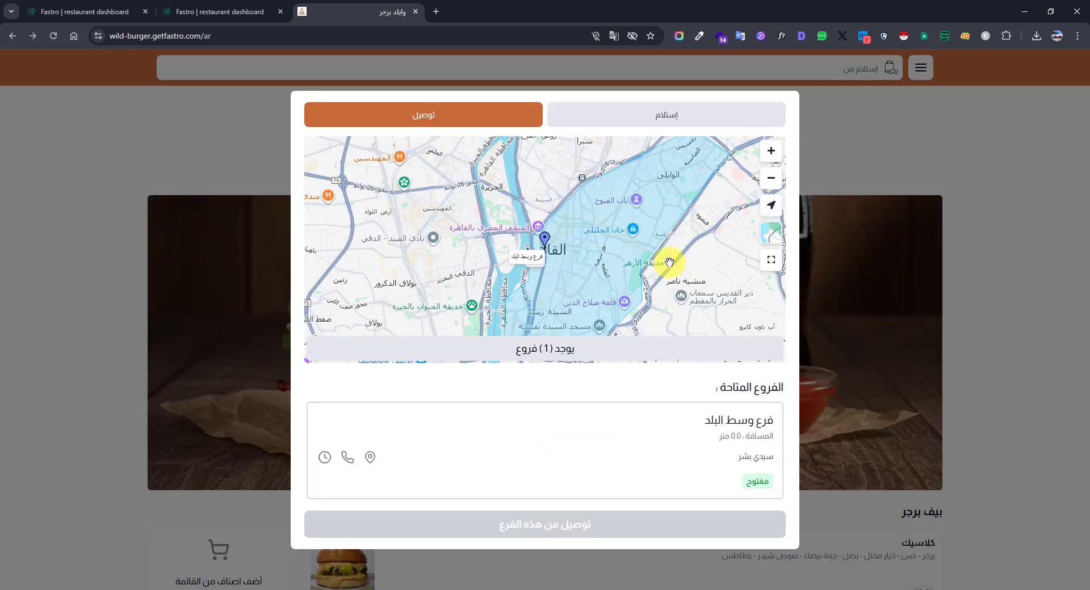
Always allow the site to use location and centre the map on the current position.
click(771, 209)
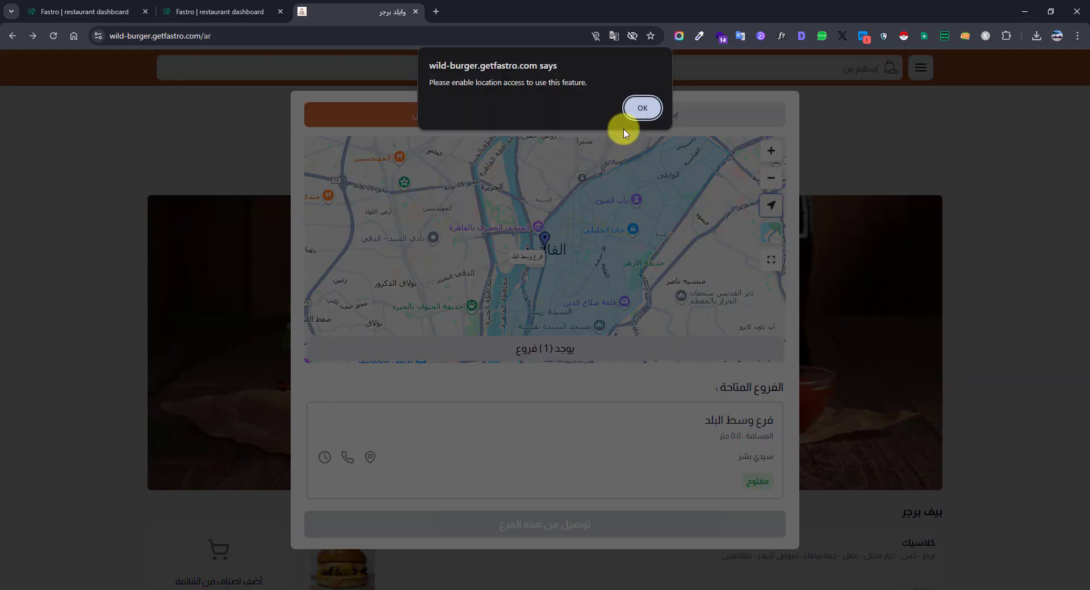
click(638, 109)
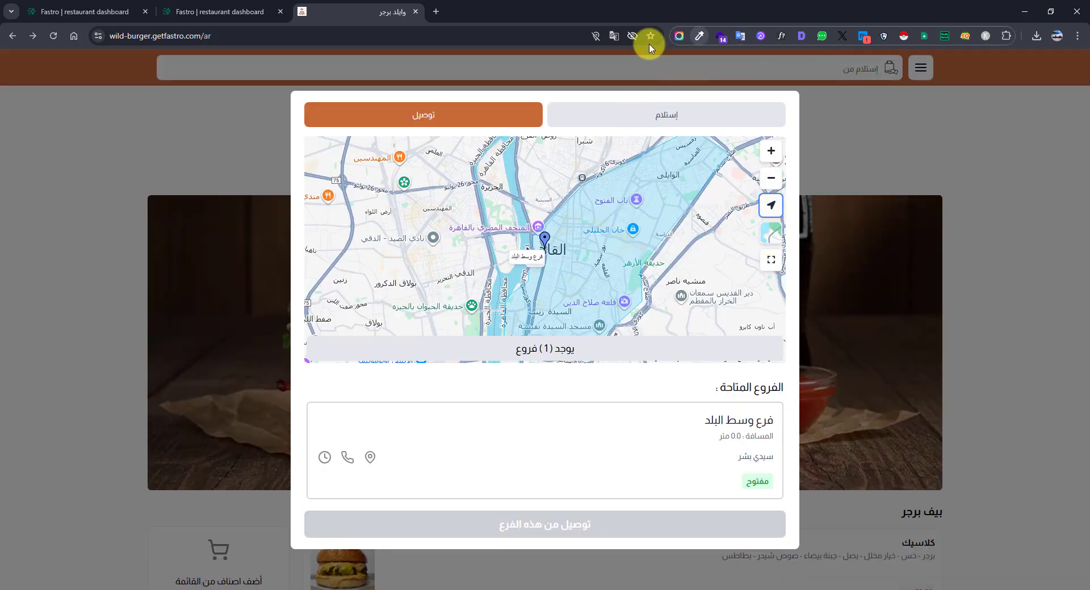
click(596, 39)
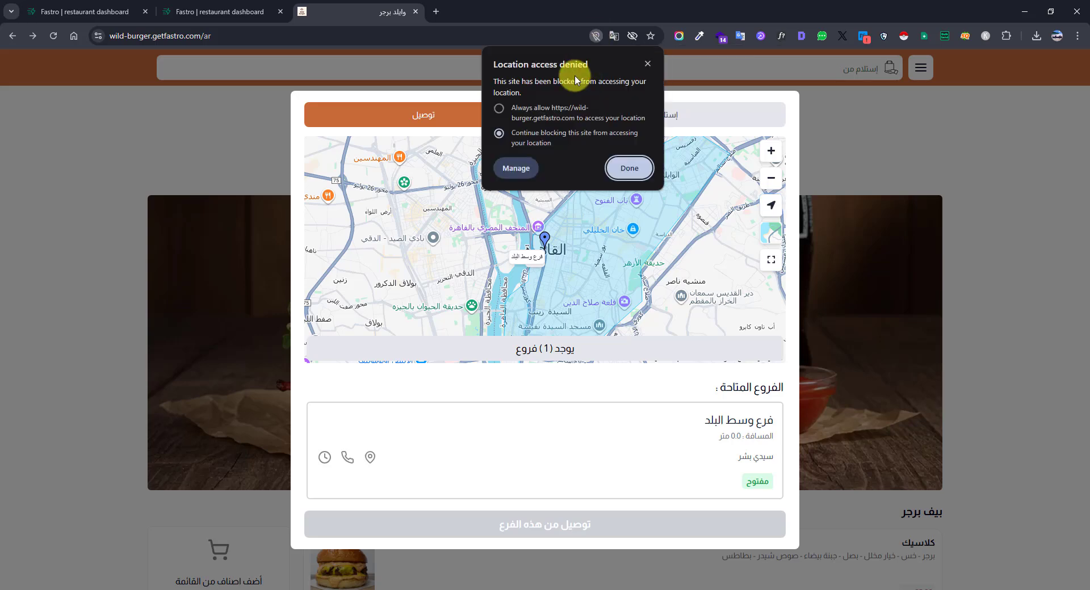
click(537, 111)
click(618, 169)
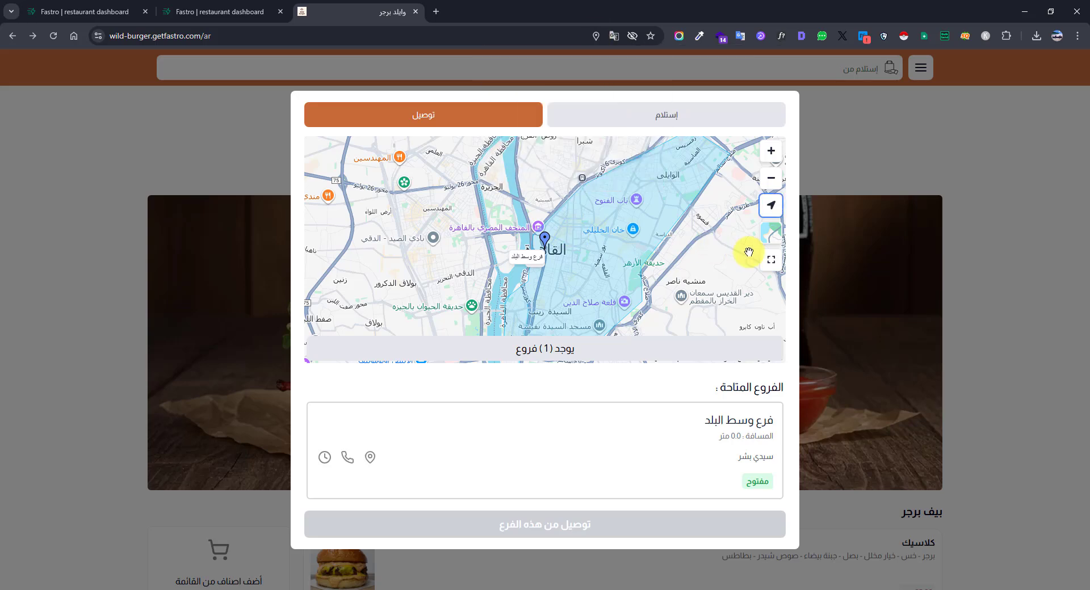
click(772, 206)
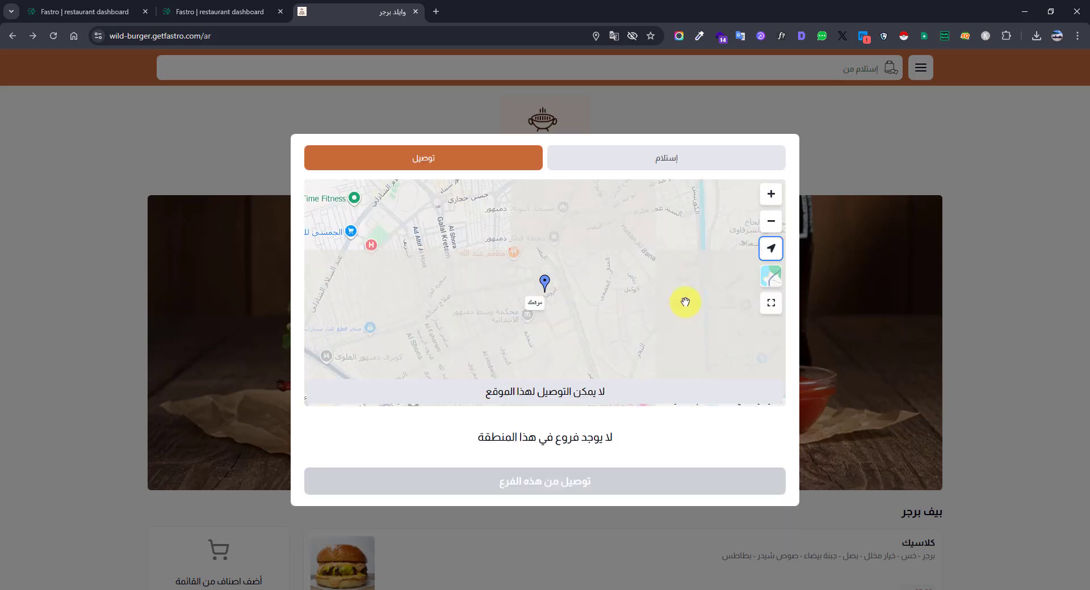
Place the delivery pin inside the blue Cairo zone and choose the فرع وسط البلد branch.
click(771, 302)
drag(569, 305, 630, 256)
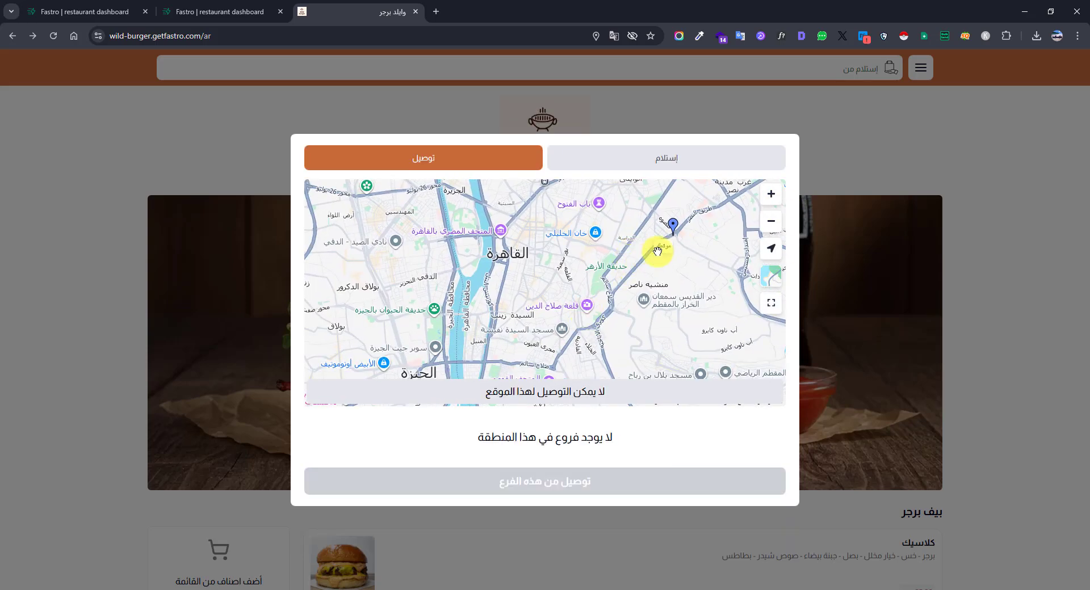
drag(636, 439, 389, 442)
click(625, 265)
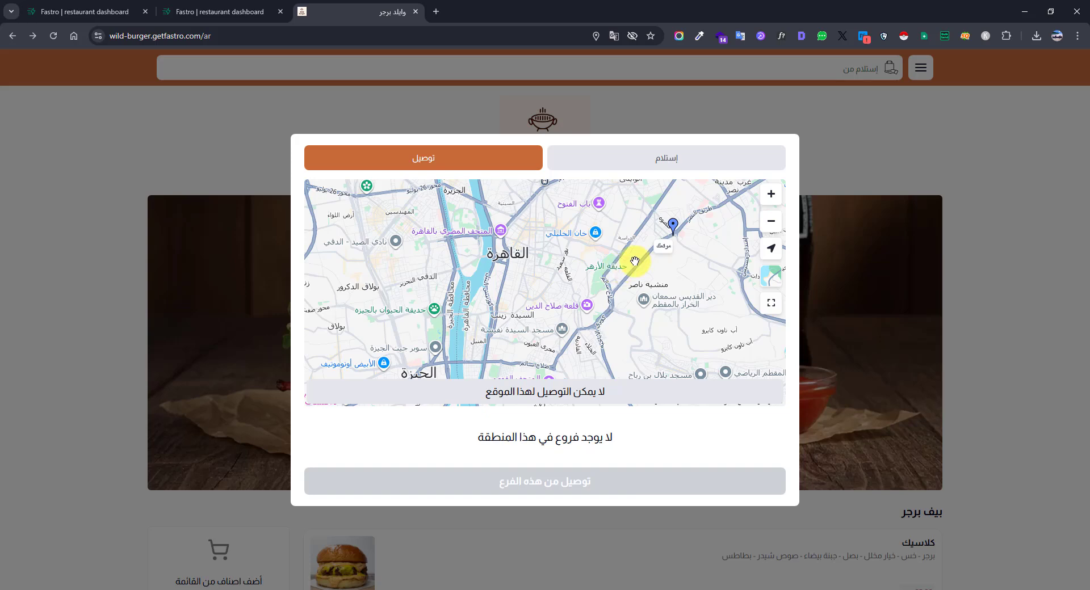
drag(553, 334, 677, 301)
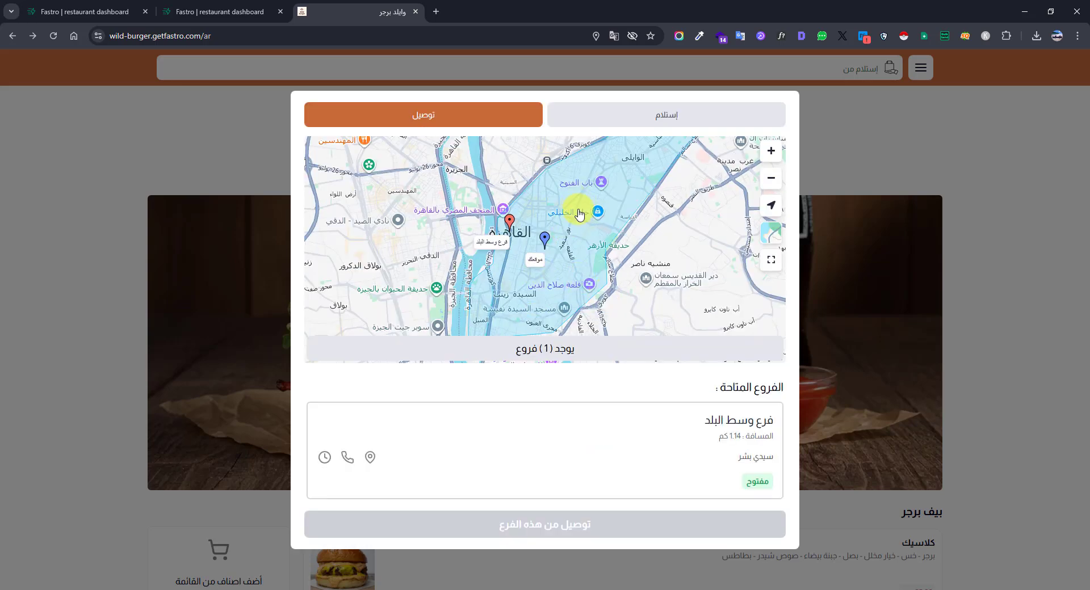
click(611, 442)
Confirm the delivery branch and add a دابل كلاسيك with the combo add-on to the cart.
click(571, 525)
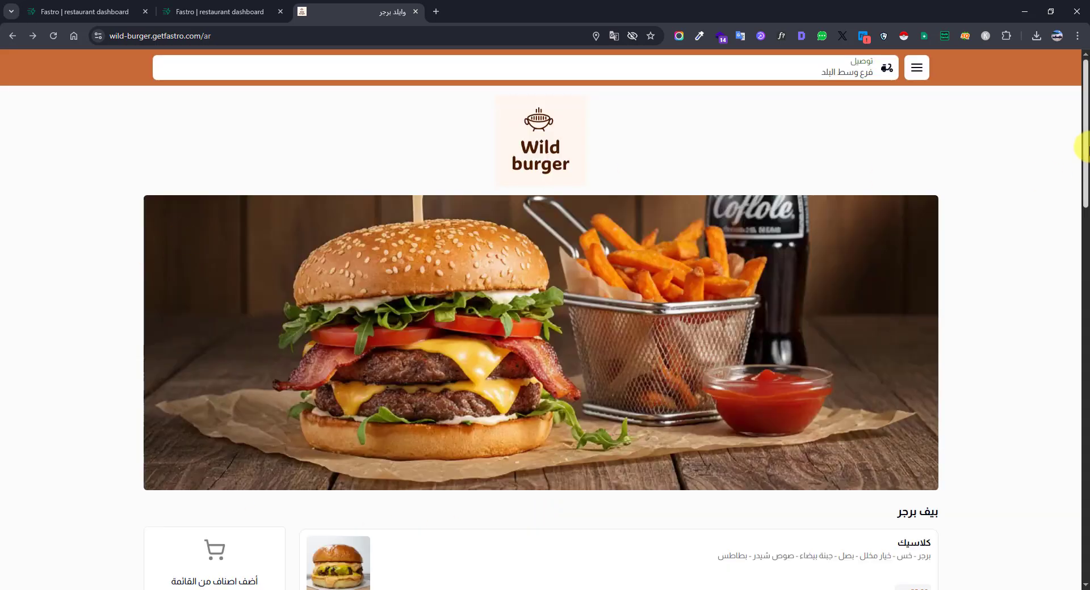
drag(1085, 149, 1085, 250)
click(764, 203)
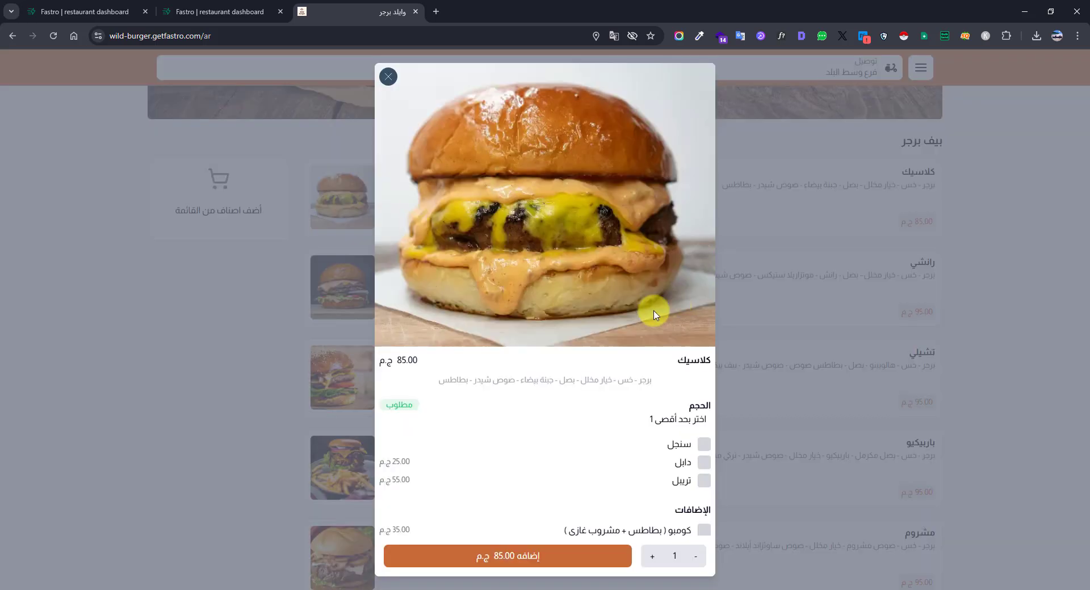
click(619, 369)
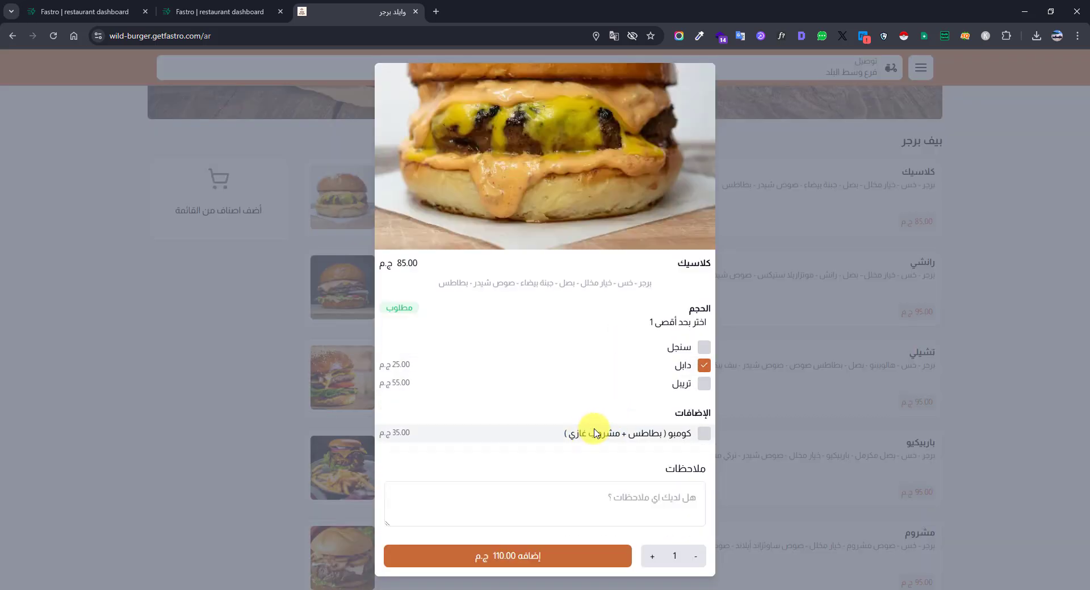
click(632, 432)
click(567, 559)
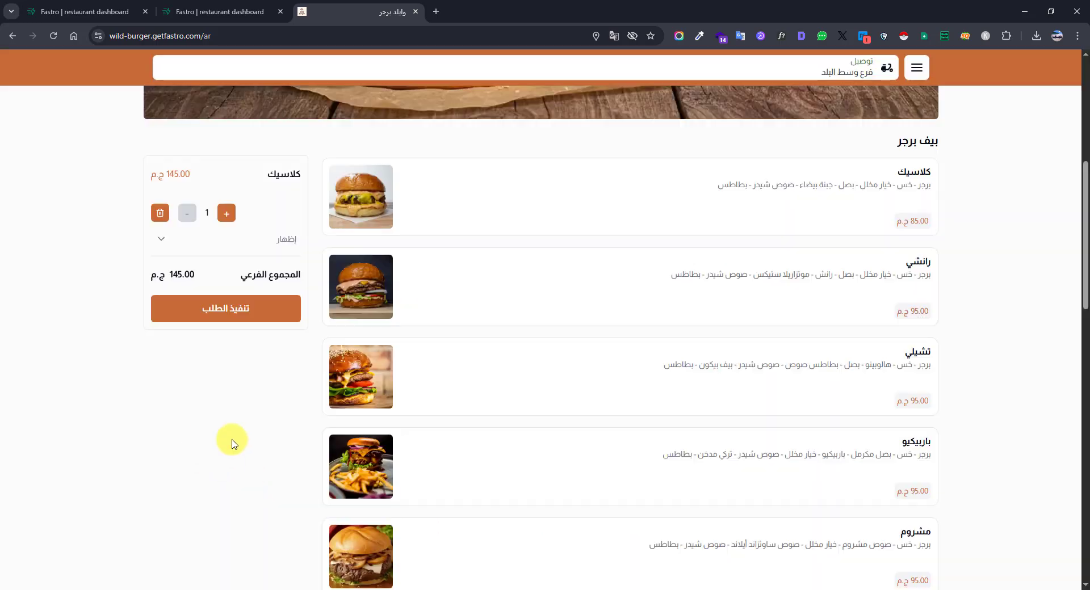
Add a تريبل باربيكيو for 150.00 to the cart and proceed to checkout.
scroll(658, 395, down, 3)
click(659, 394)
click(616, 477)
click(596, 499)
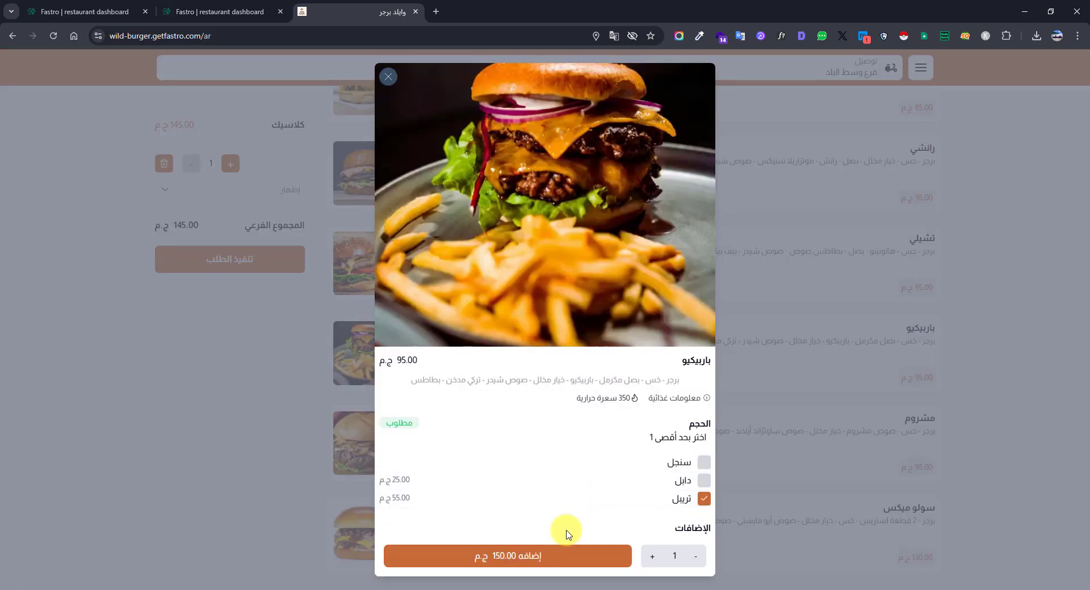
click(550, 552)
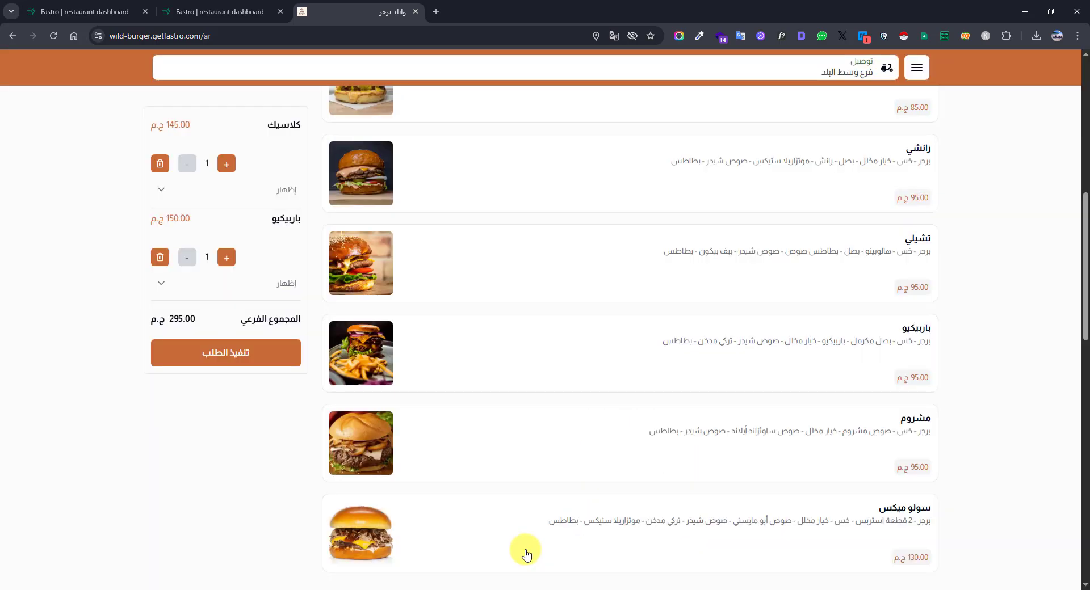
click(268, 355)
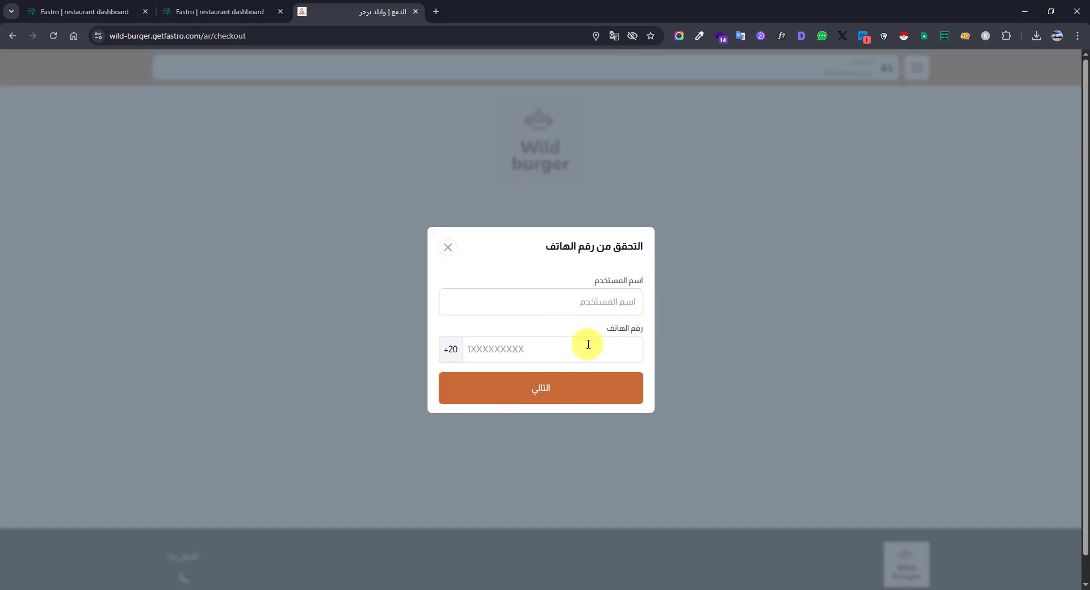
Enter the customer's name and phone number, then confirm the verification code to reach checkout.
click(499, 299)
click(589, 254)
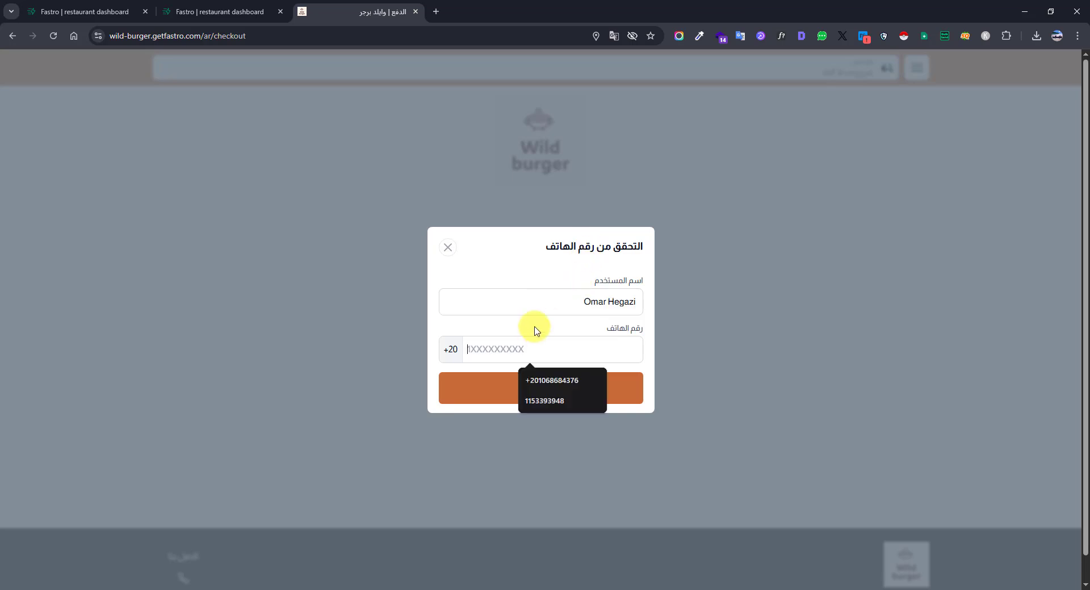
click(535, 328)
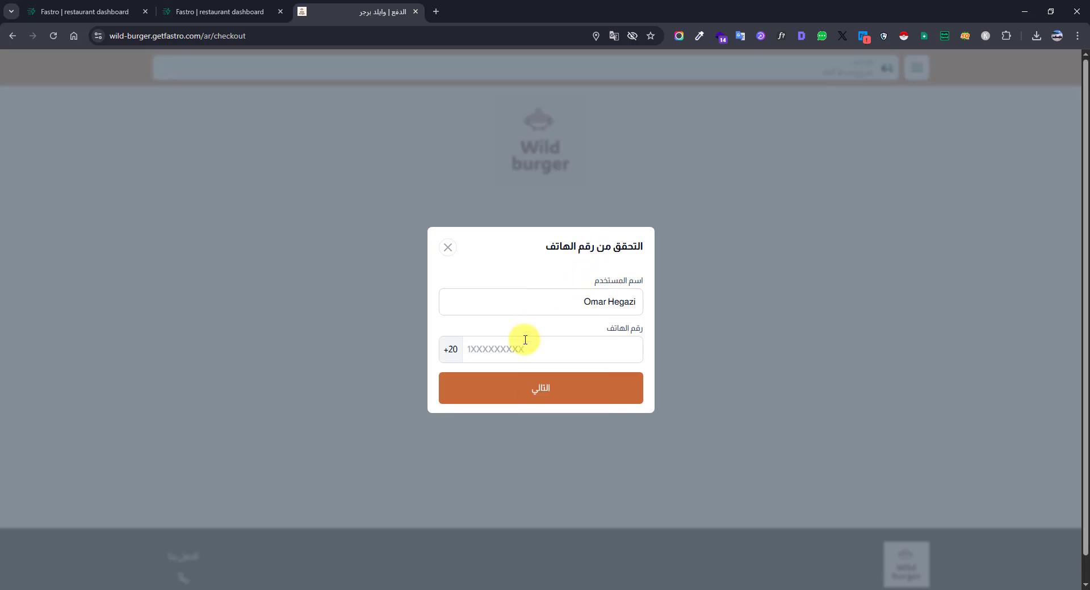
key(ctrl+v)
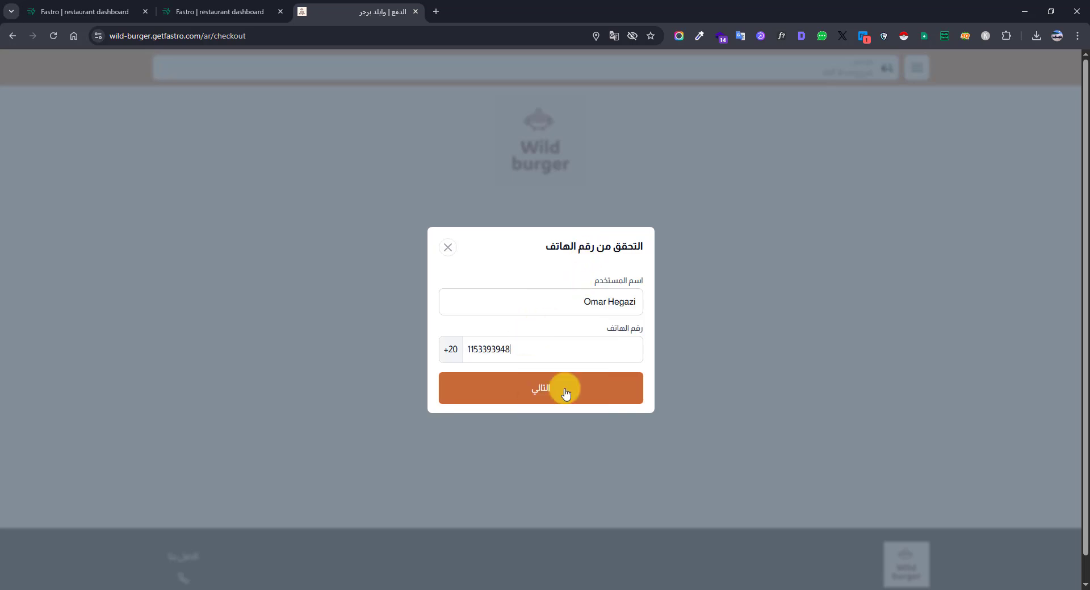
click(565, 391)
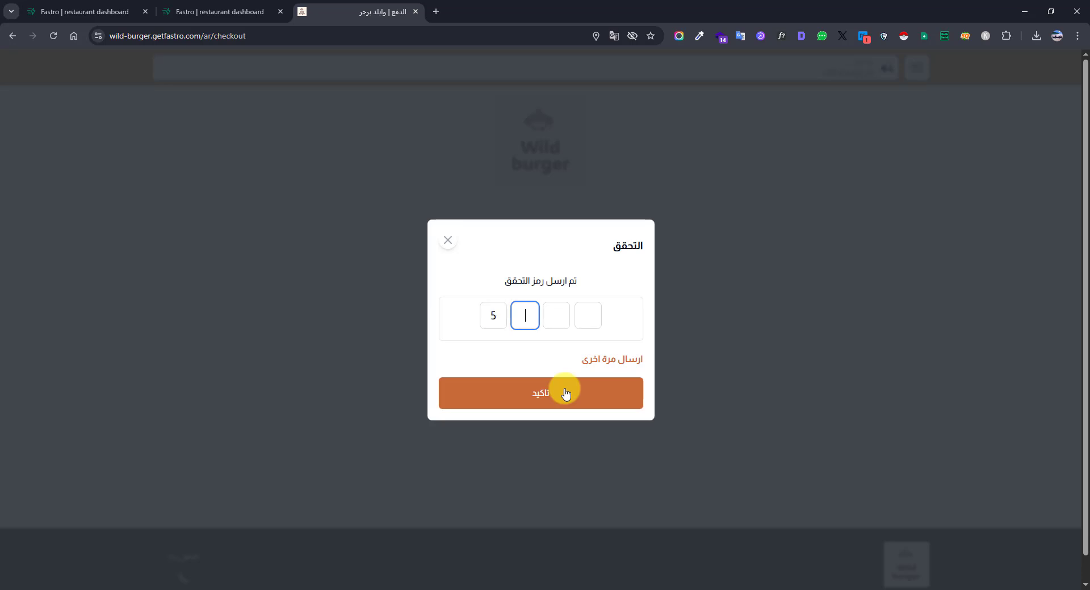
click(565, 393)
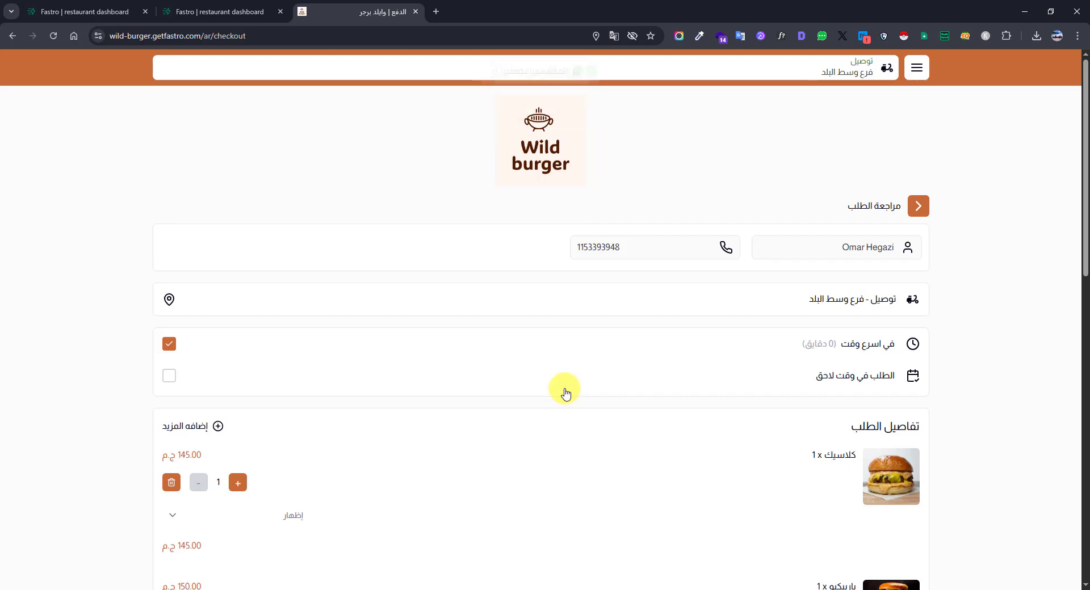
scroll(353, 286, down, 15)
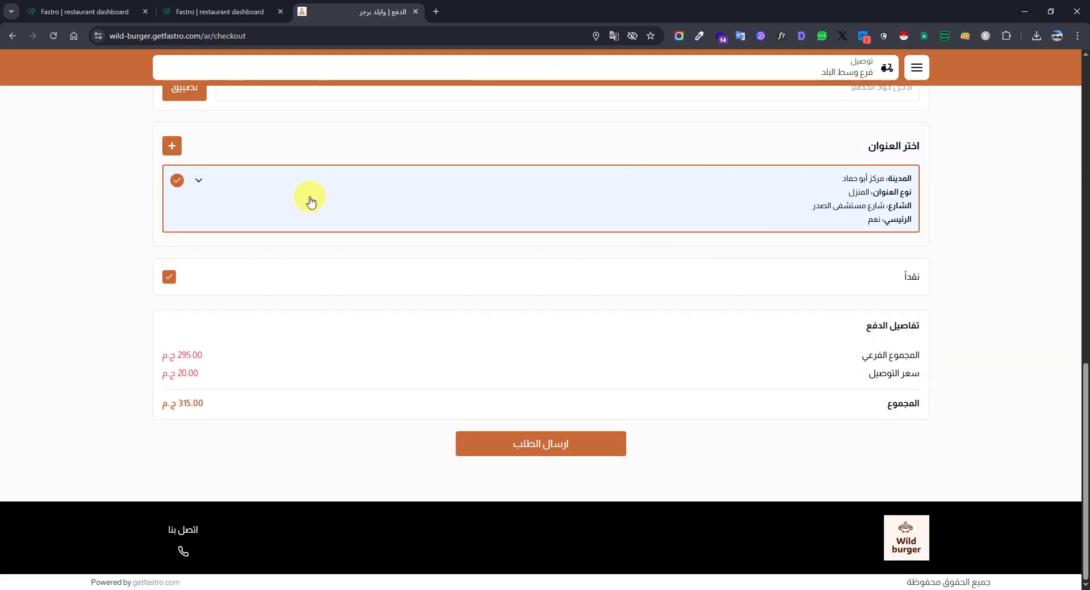
scroll(968, 261, up, 1)
scroll(968, 262, up, 1)
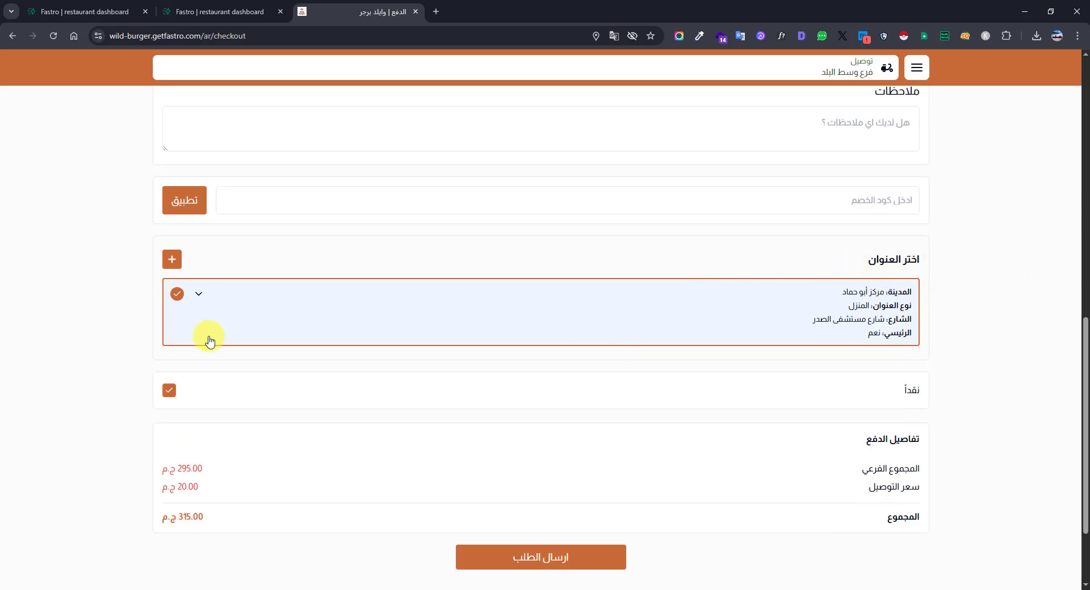
scroll(31, 344, up, 1)
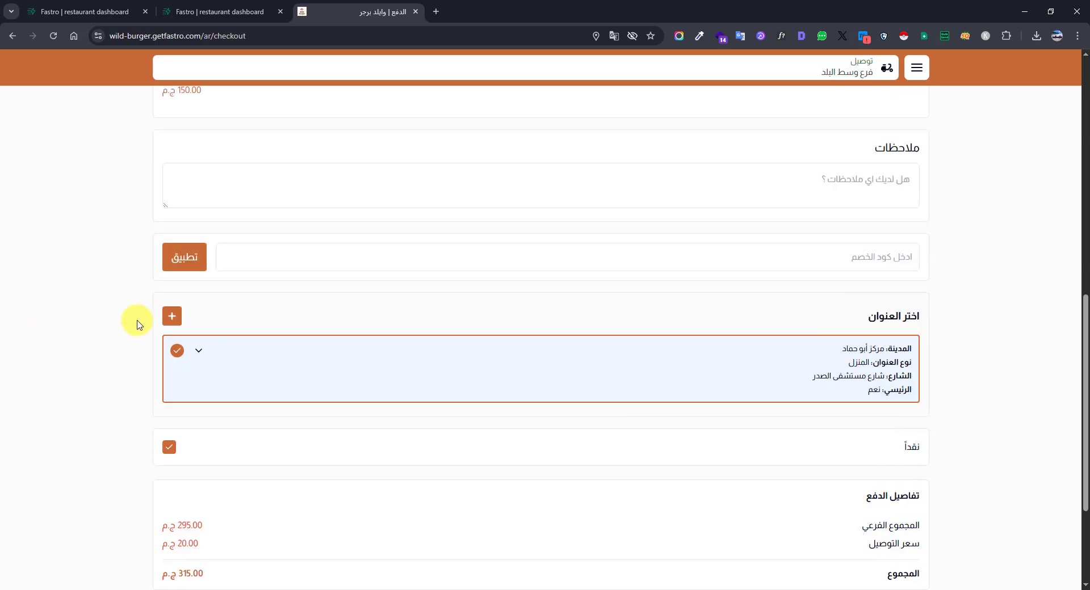
scroll(131, 333, up, 5)
scroll(119, 352, down, 5)
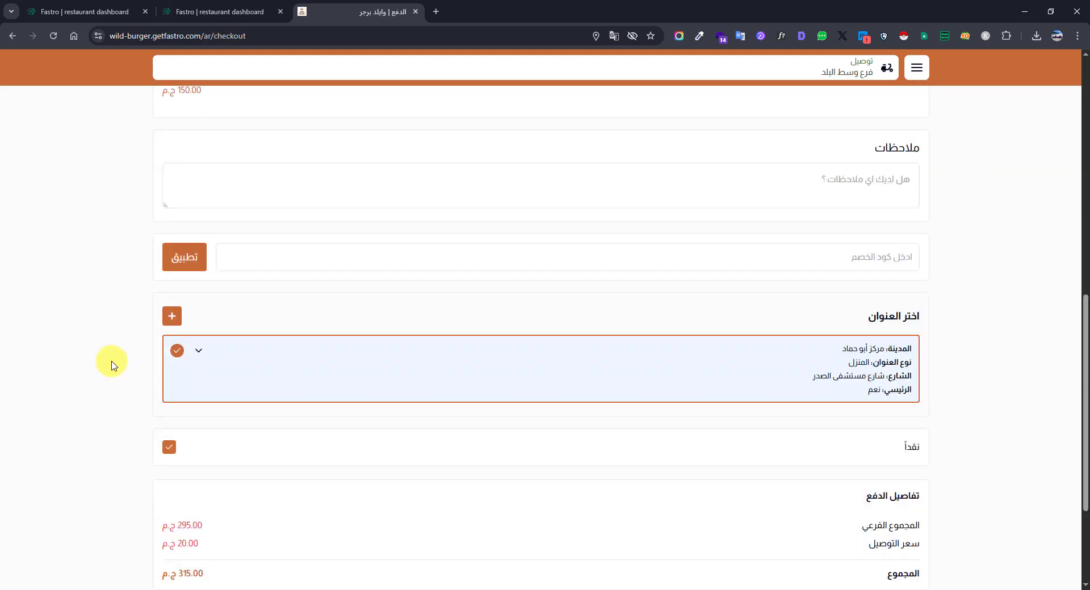
click(168, 317)
Place the map pin in Cairo and set type المنزل, building منزل, number 55, floor 5, unit 1.
drag(549, 260, 551, 244)
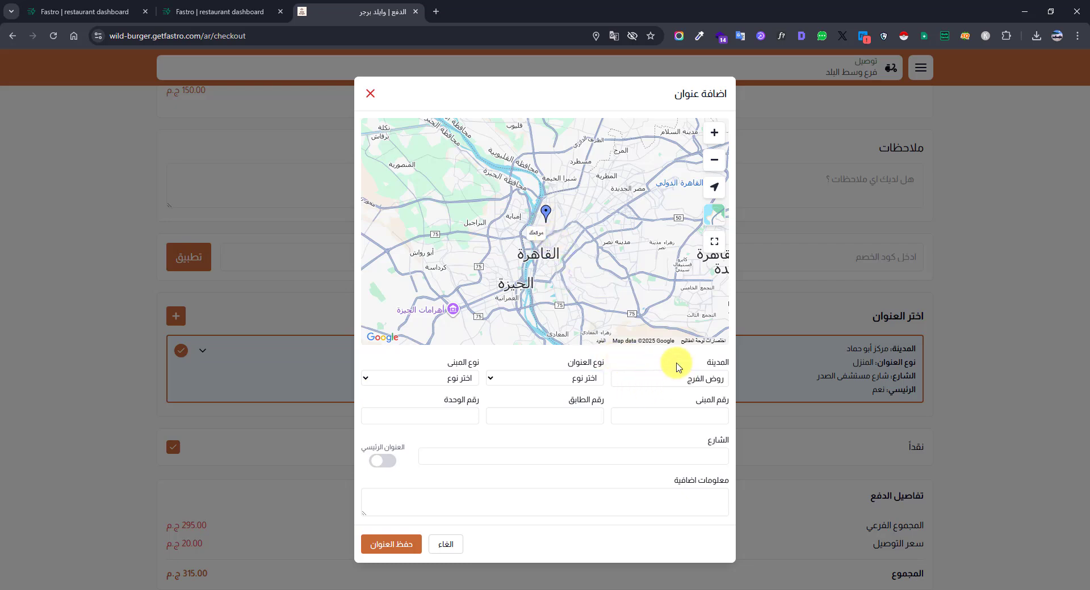
click(583, 378)
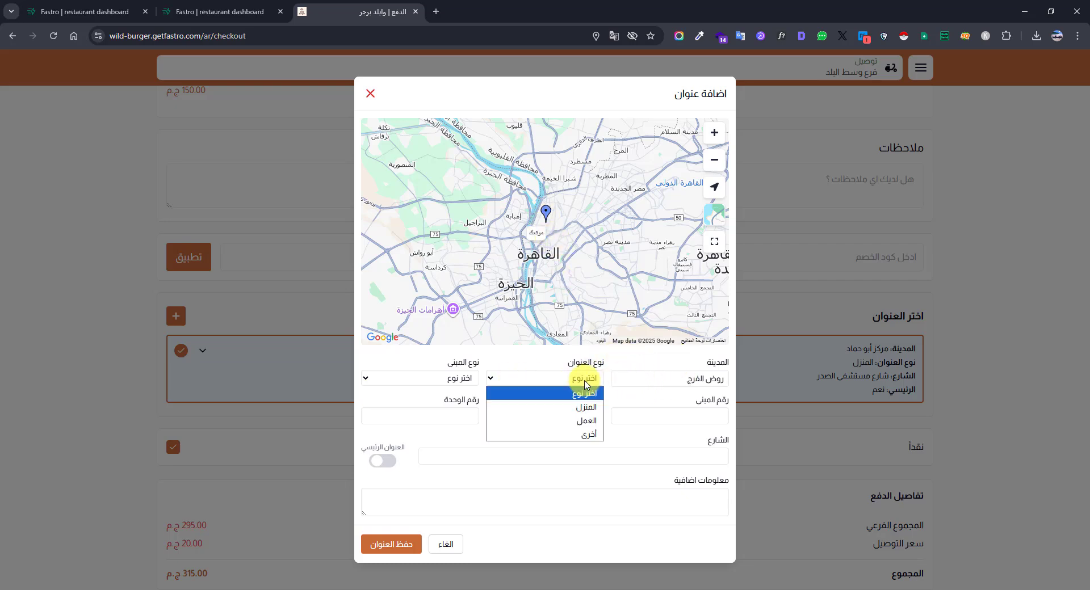
click(556, 404)
click(462, 378)
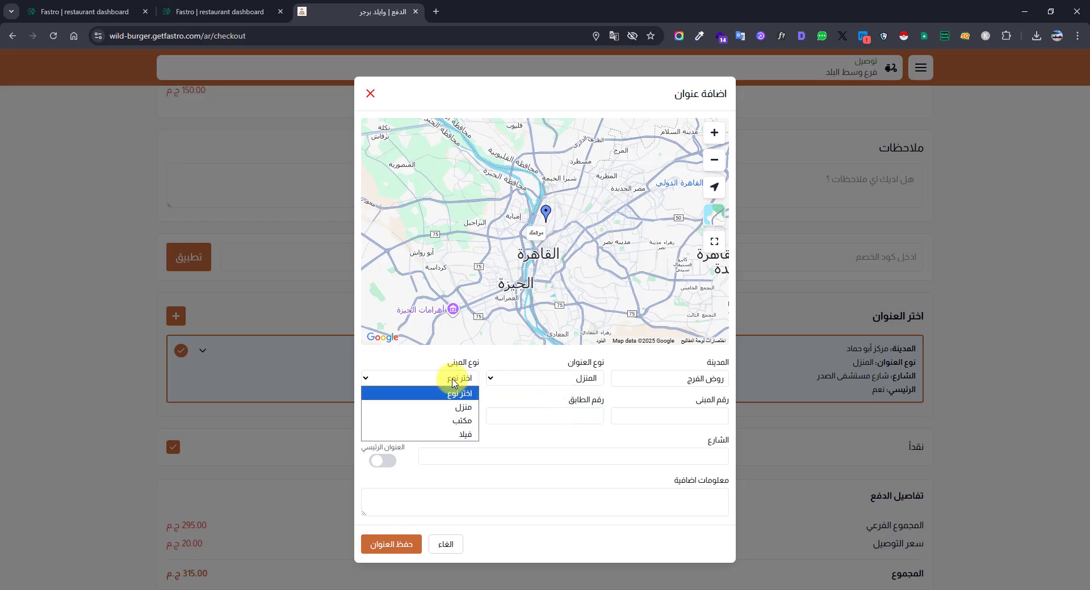
click(451, 401)
click(654, 418)
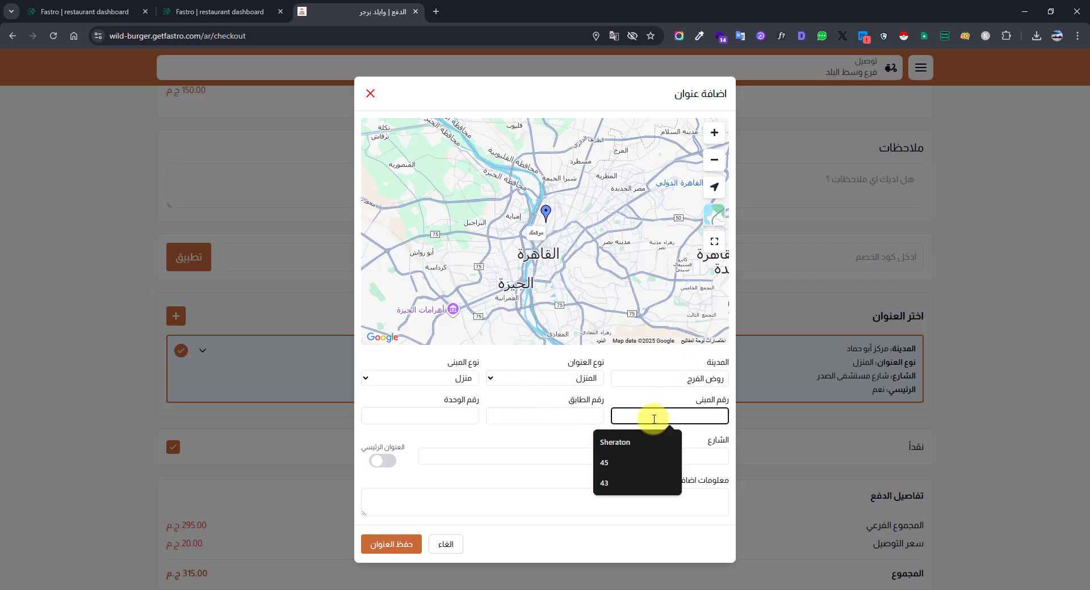
text(55)
click(594, 433)
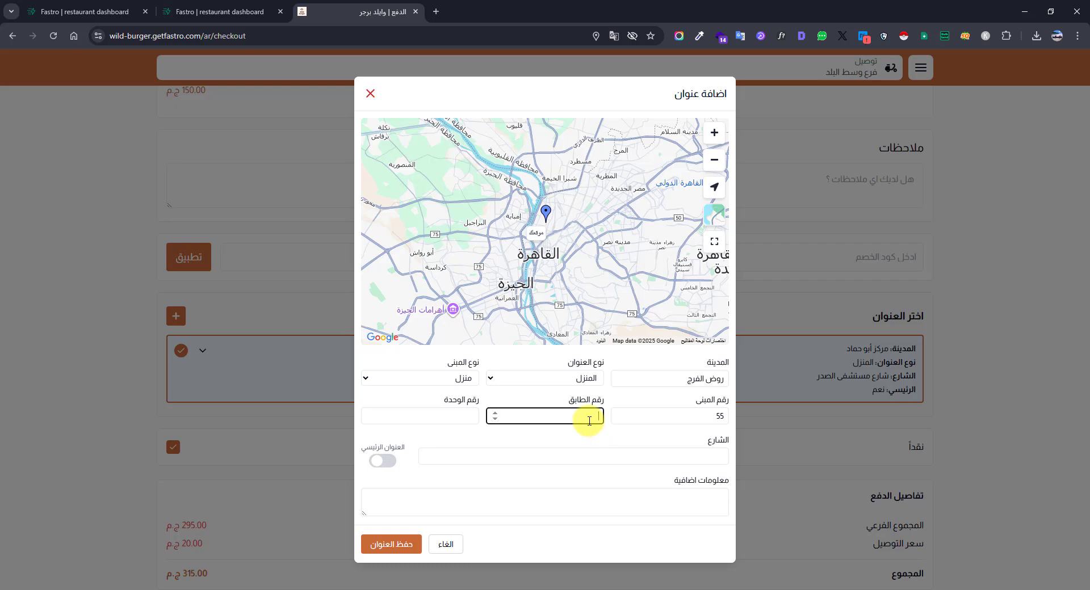
click(433, 415)
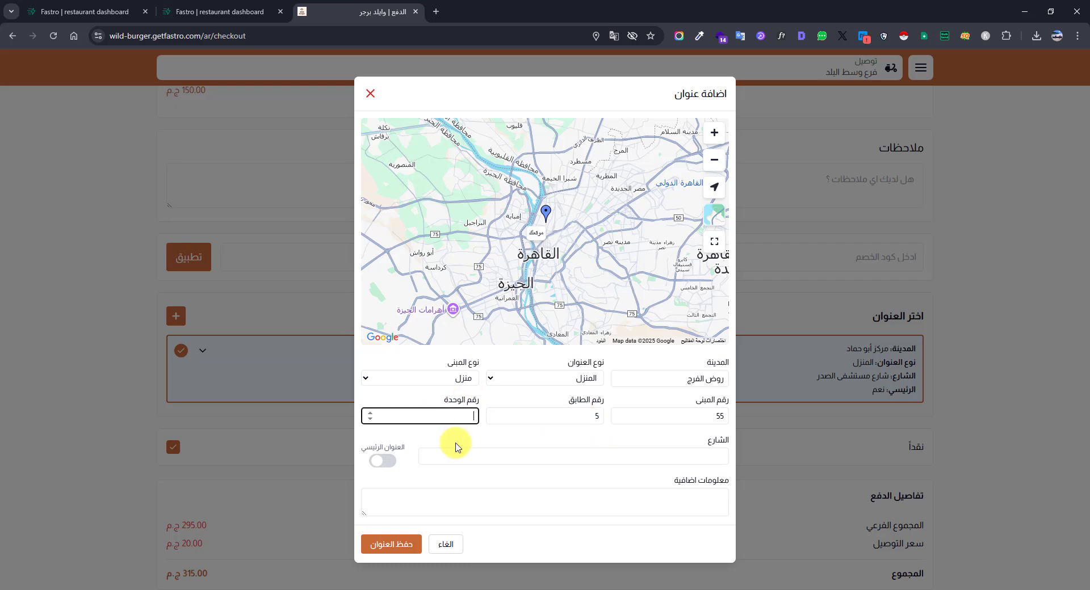
click(467, 442)
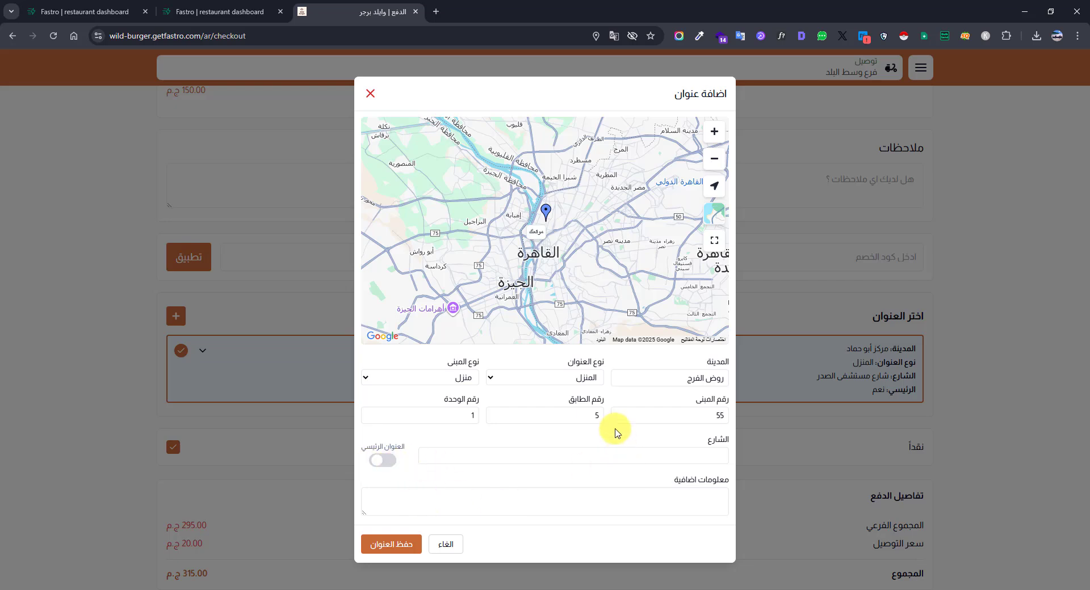
Set the street to روض الفرج and save the new delivery address.
click(580, 456)
click(518, 438)
click(518, 446)
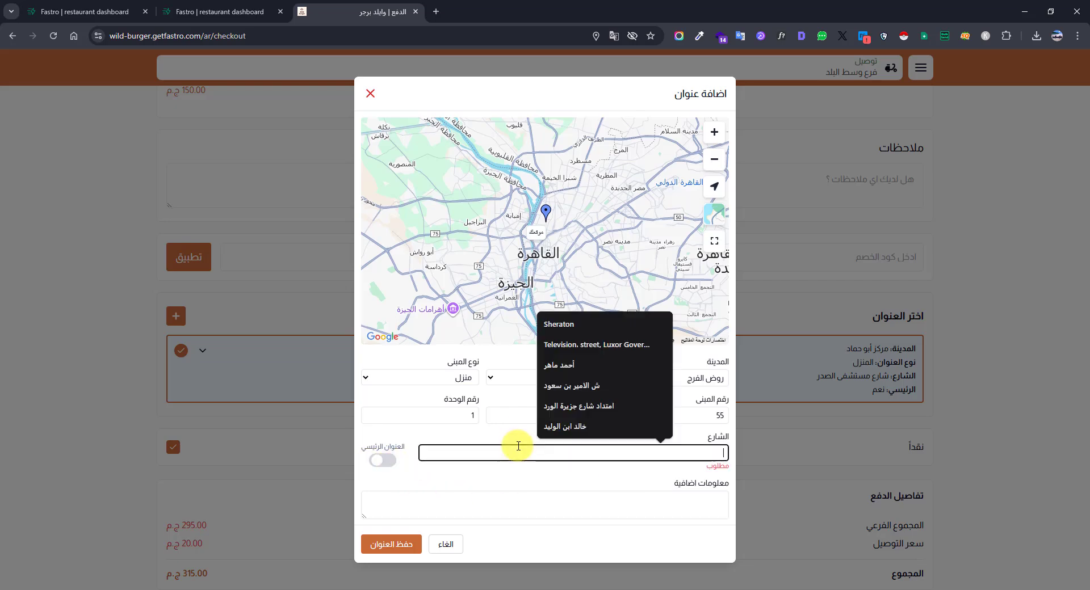
text(روض الفرج)
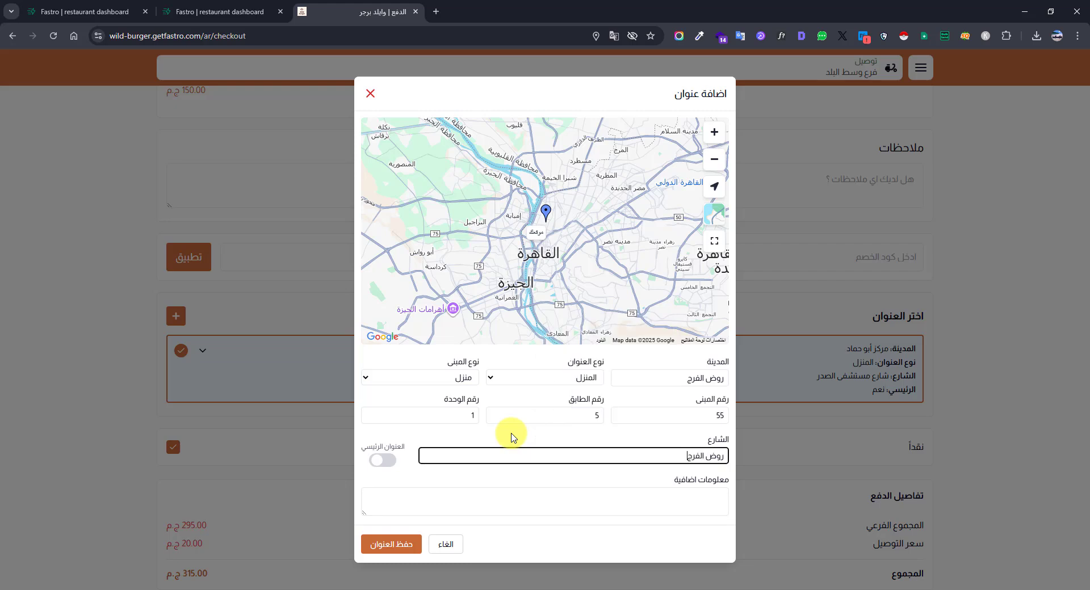
click(511, 436)
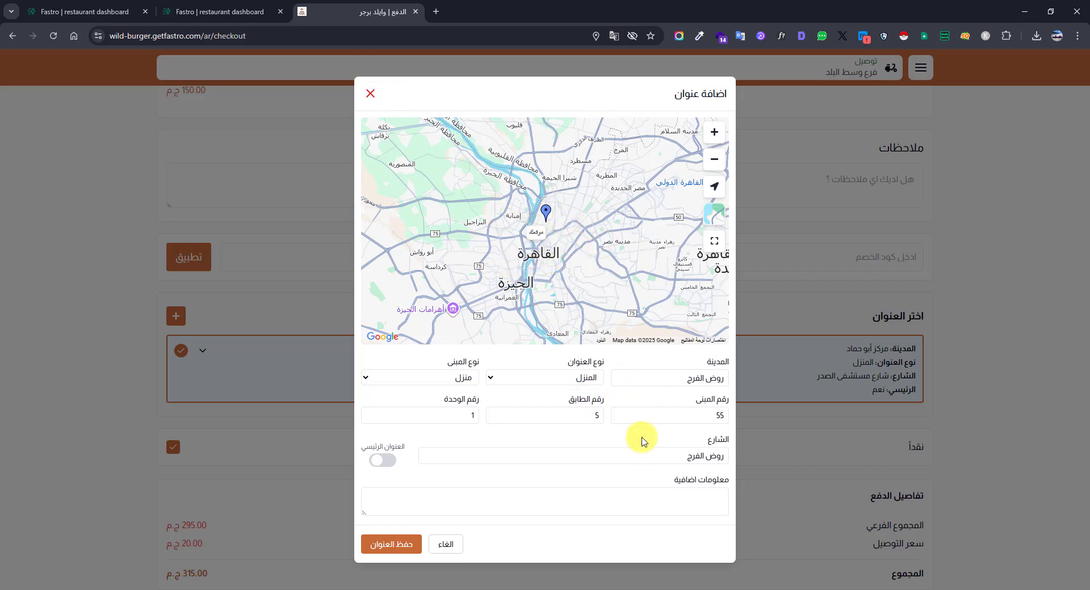
double_click(695, 456)
click(631, 439)
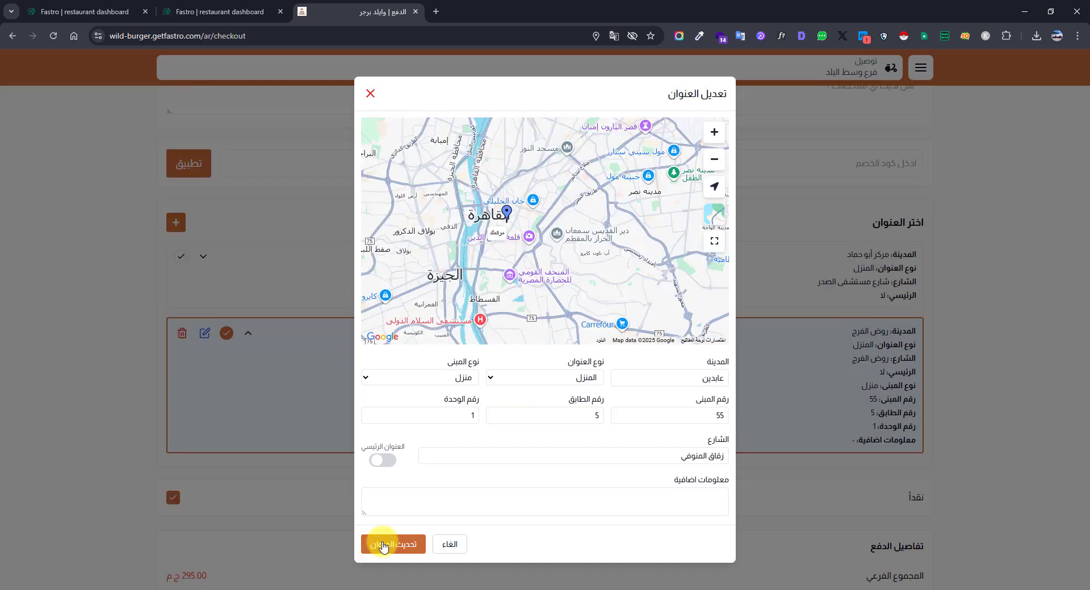
click(384, 545)
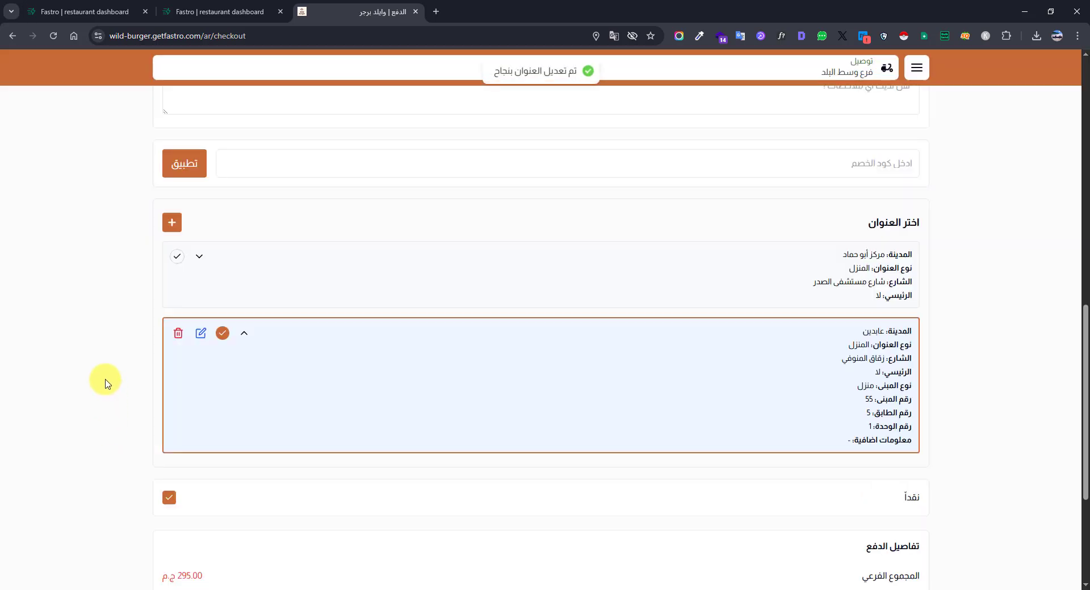
Submit the order with ارسال الطلب at the bottom of checkout.
scroll(97, 365, down, 2)
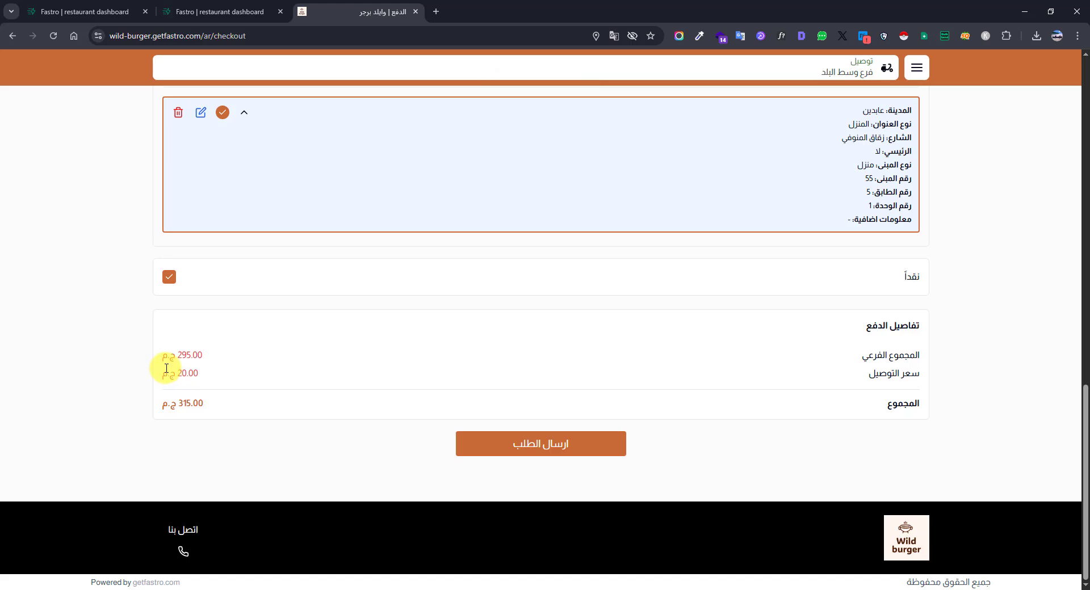
click(544, 444)
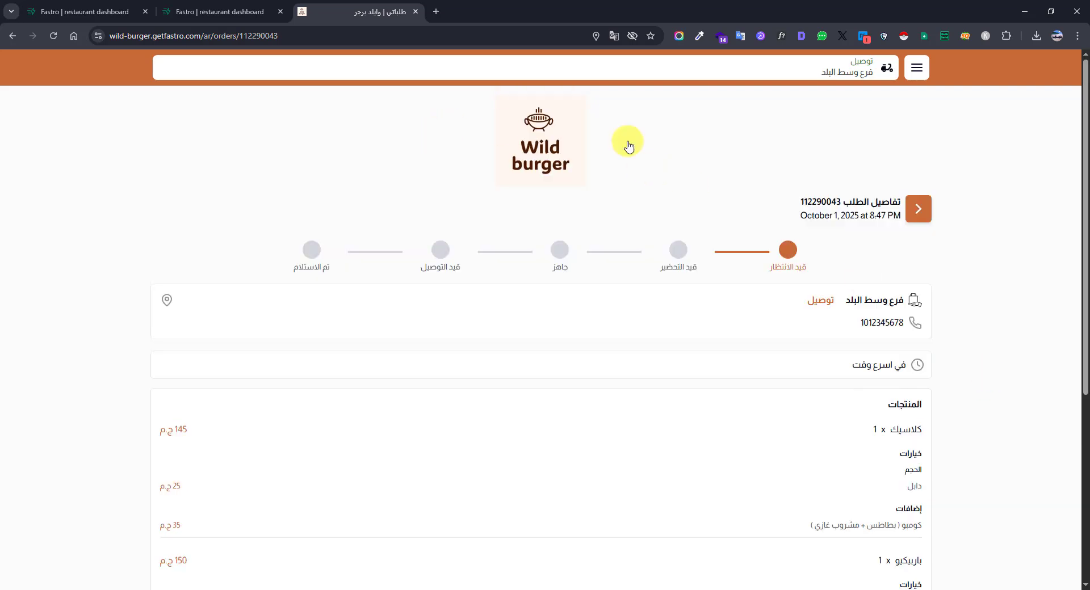
Return to the dashboard tab, go to الطلبات, and show the site's permission settings.
click(75, 7)
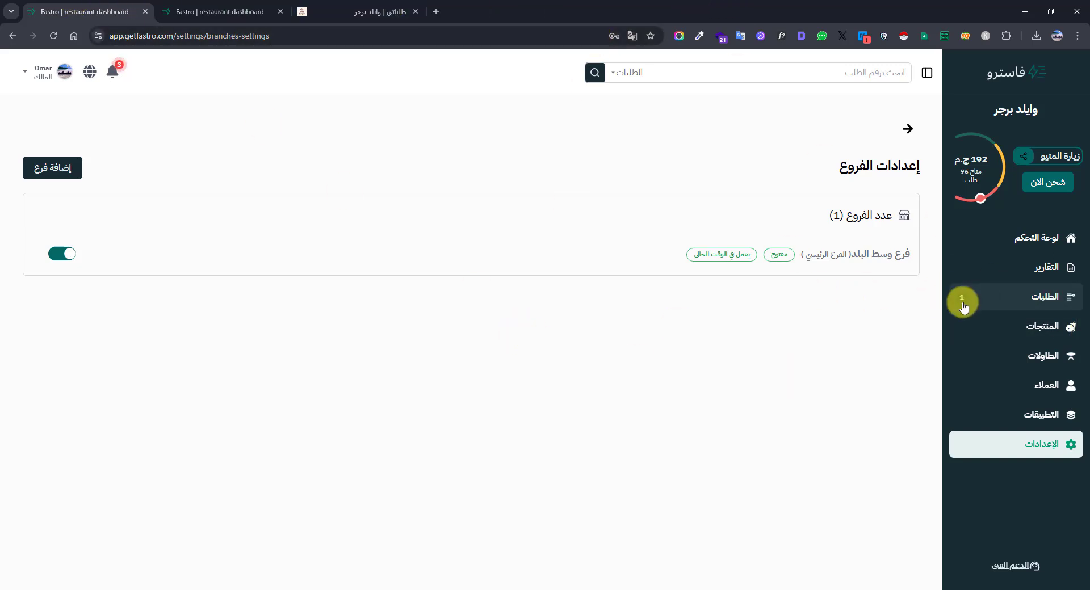
click(984, 307)
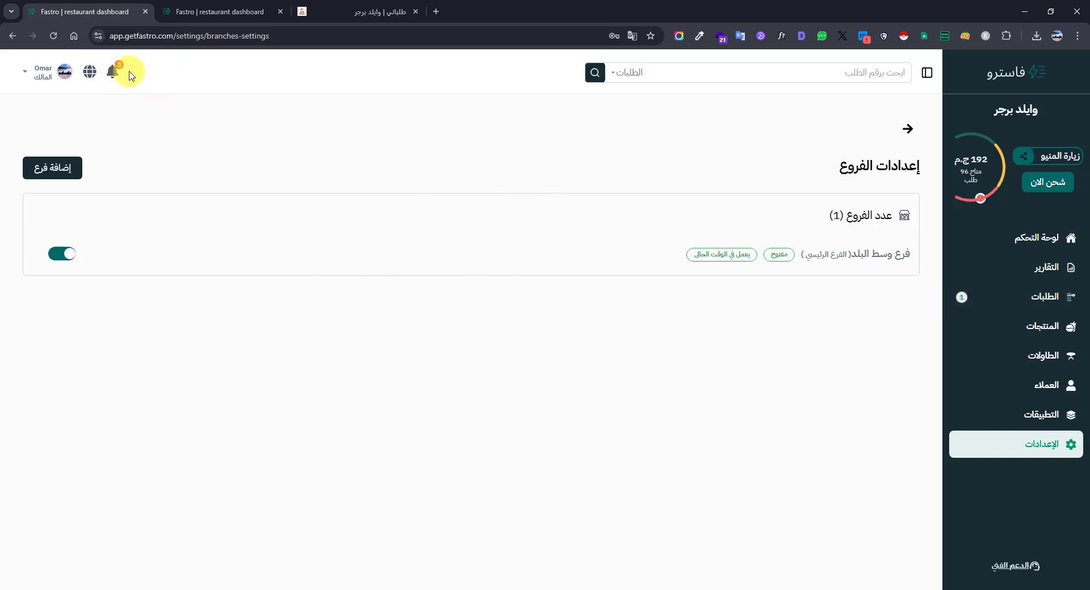
click(98, 36)
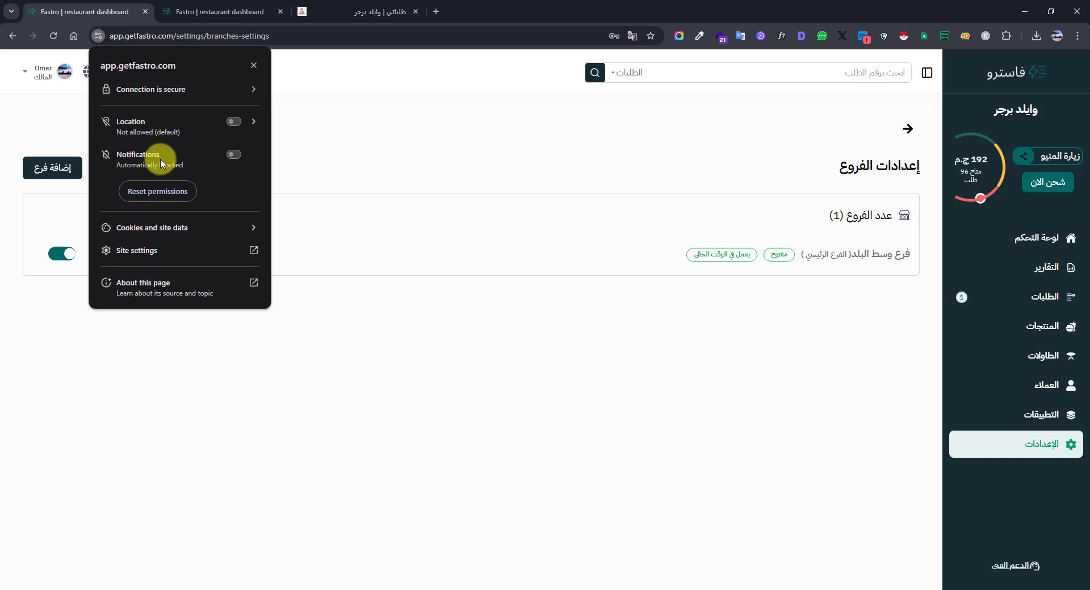
Allow notifications for the dashboard, reload the page, and close the branch settings tab.
click(234, 154)
click(539, 144)
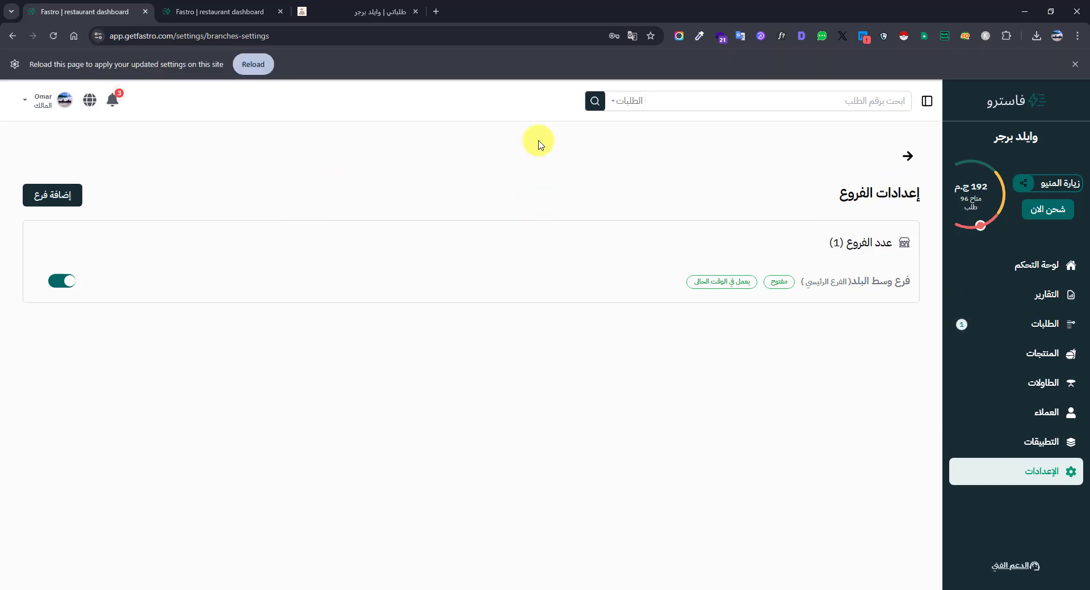
click(262, 65)
key(ctrl+w)
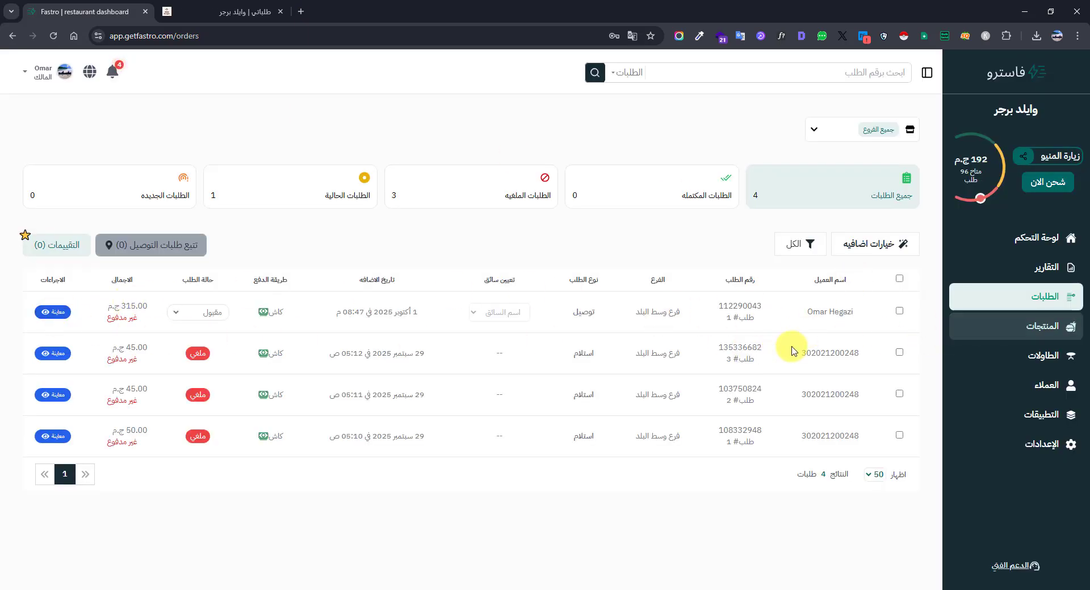
Confirm the new delivery order is مقبول and view its full details.
drag(868, 327, 317, 323)
click(377, 321)
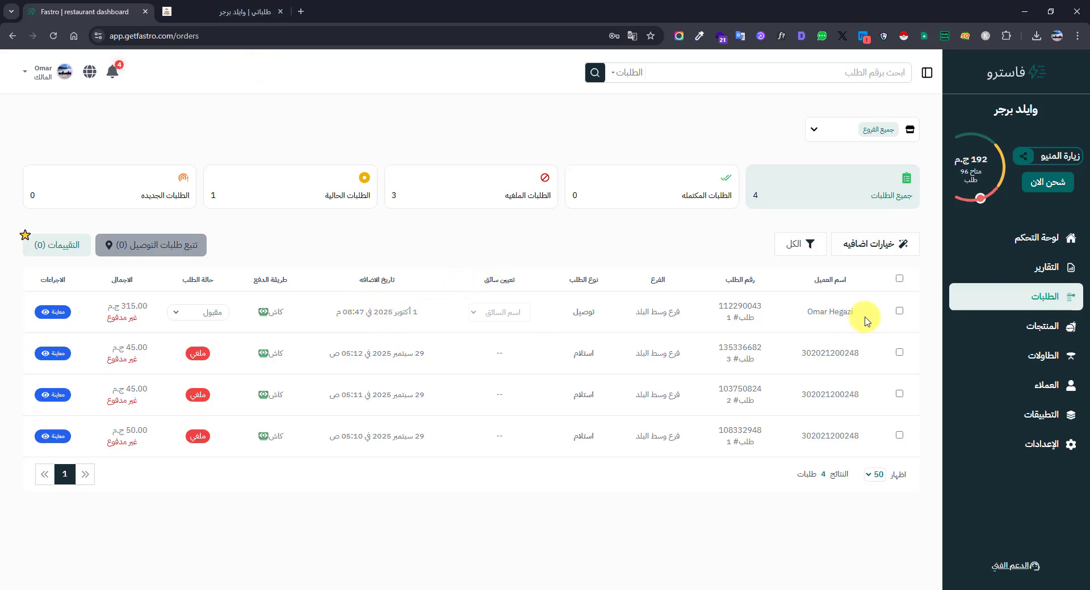
drag(865, 317, 320, 303)
click(311, 311)
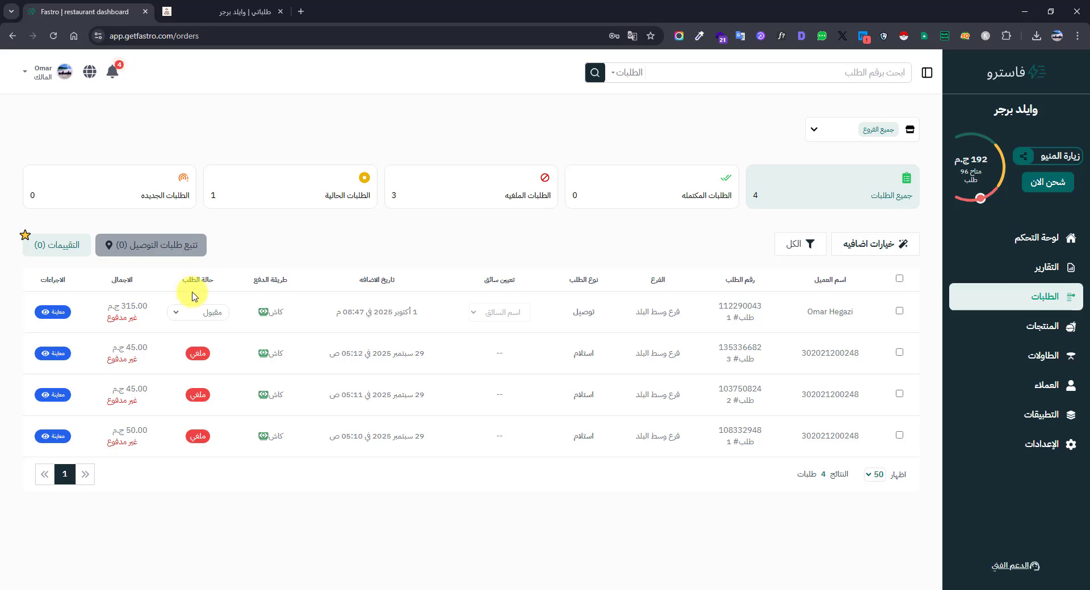
click(209, 316)
click(236, 305)
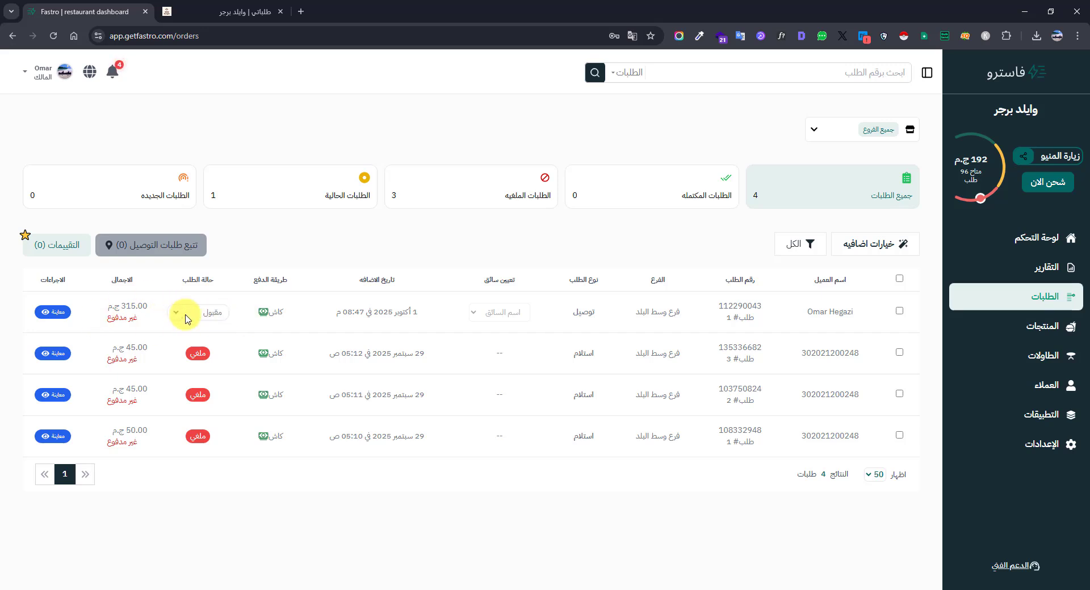
click(201, 313)
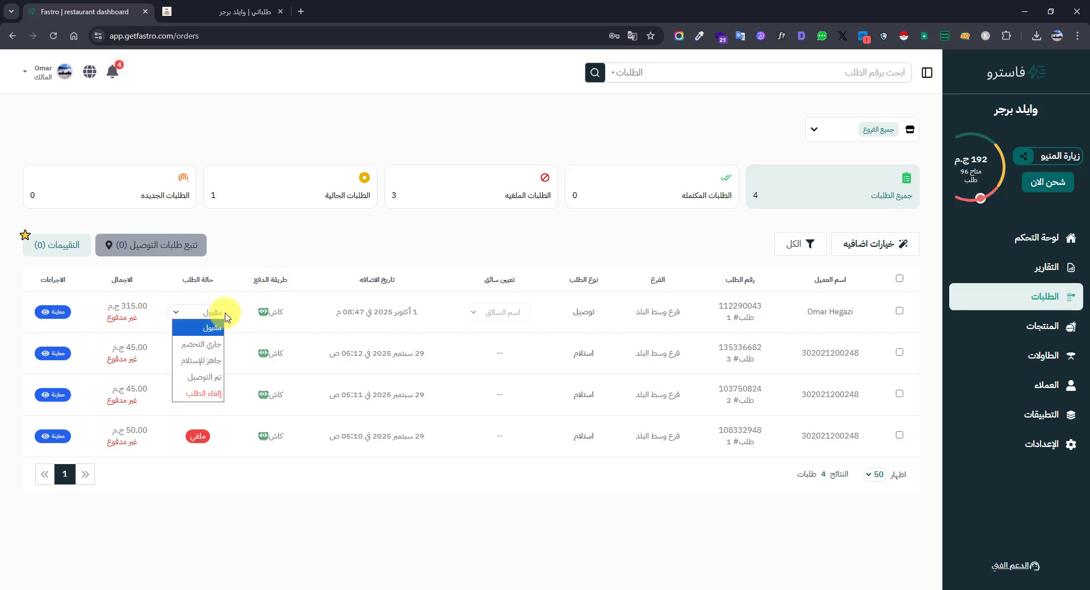
click(229, 344)
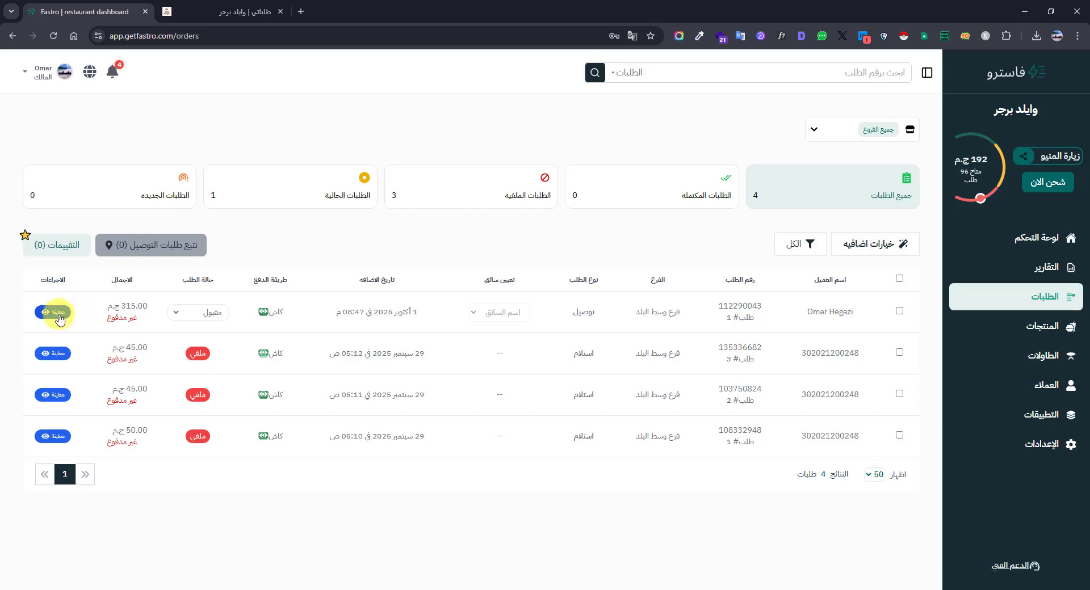
click(57, 312)
scroll(596, 259, down, 1)
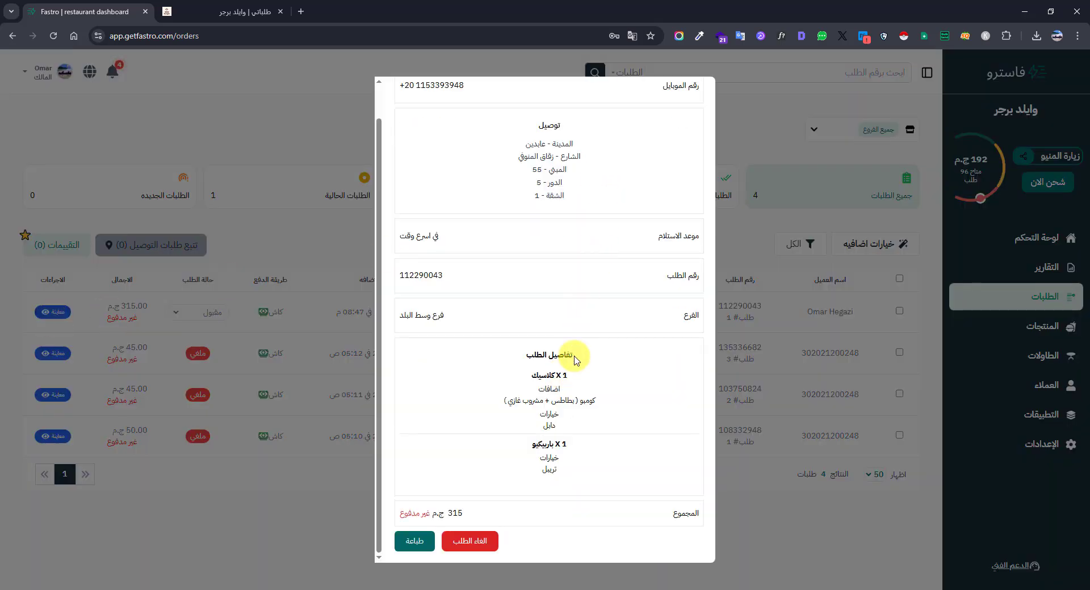
drag(576, 360, 518, 425)
click(547, 428)
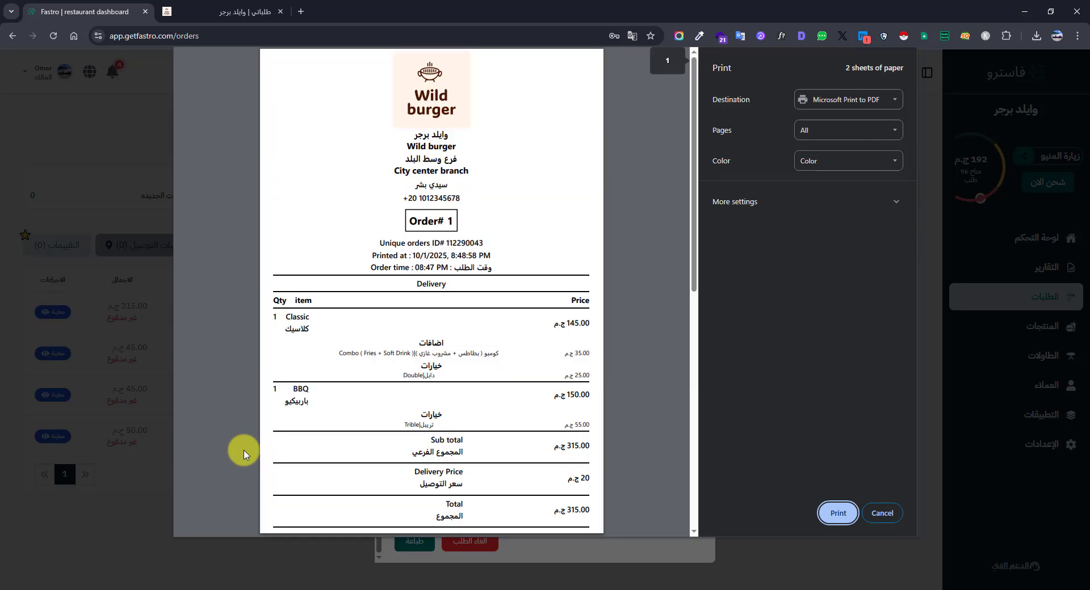
drag(693, 163, 692, 261)
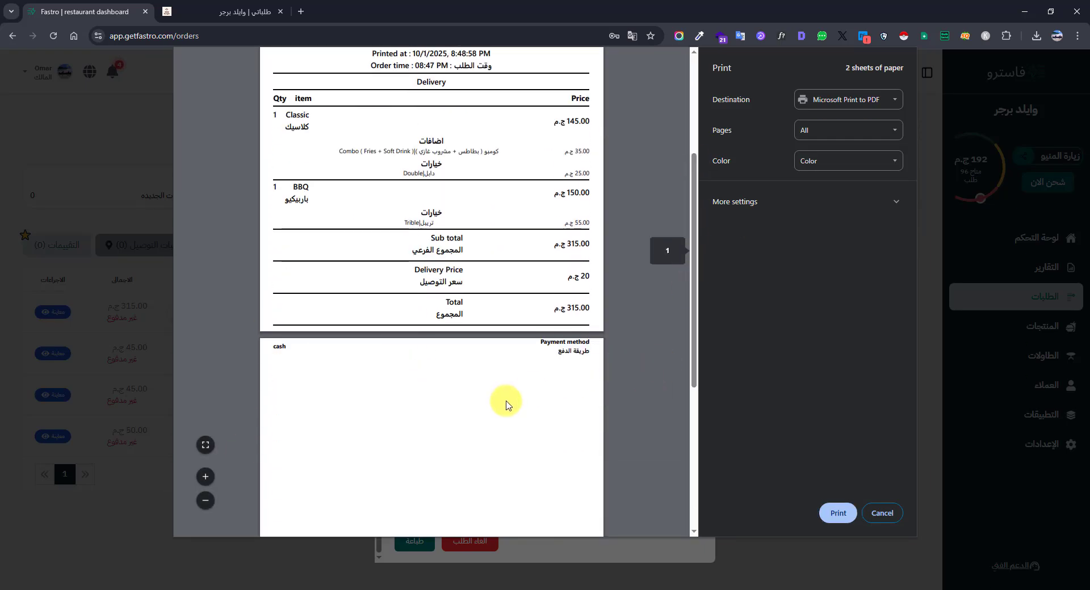
scroll(503, 341, up, 3)
scroll(504, 297, down, 1)
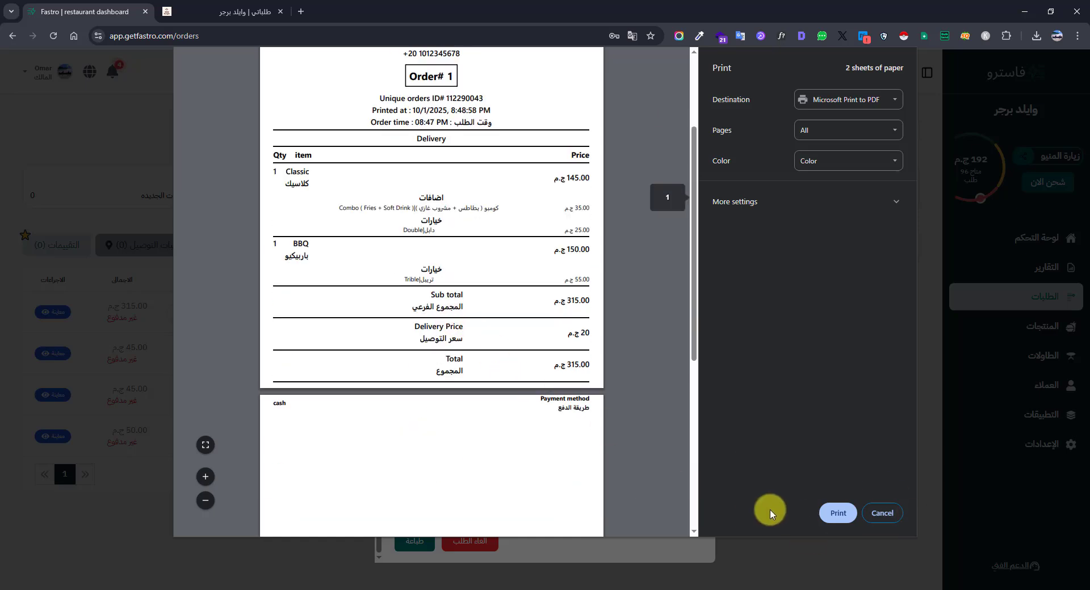
scroll(522, 346, down, 2)
scroll(526, 350, up, 5)
scroll(437, 329, down, 3)
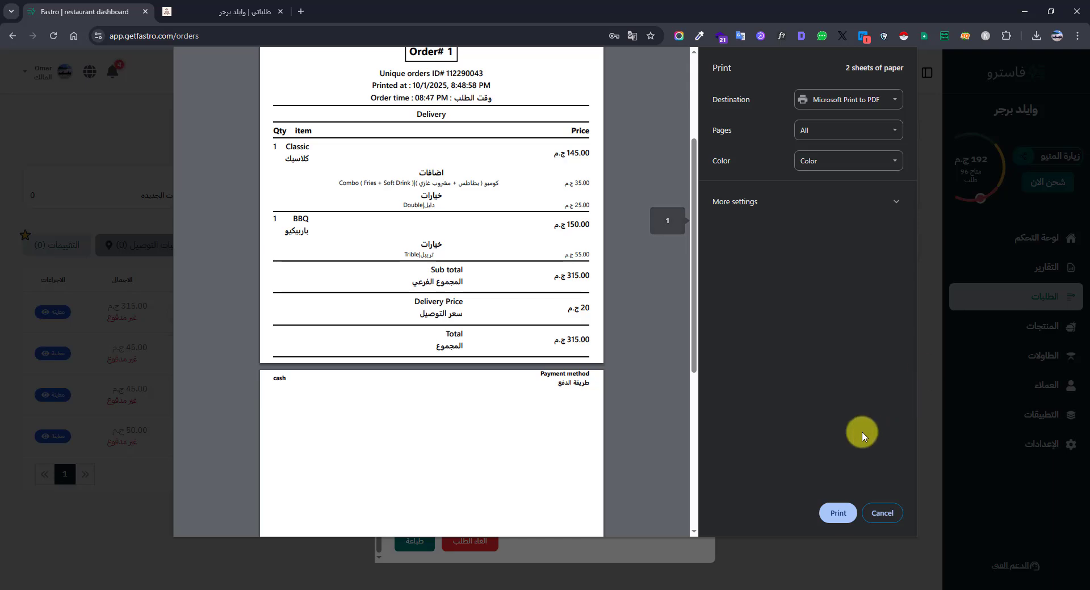
scroll(689, 382, up, 3)
click(882, 513)
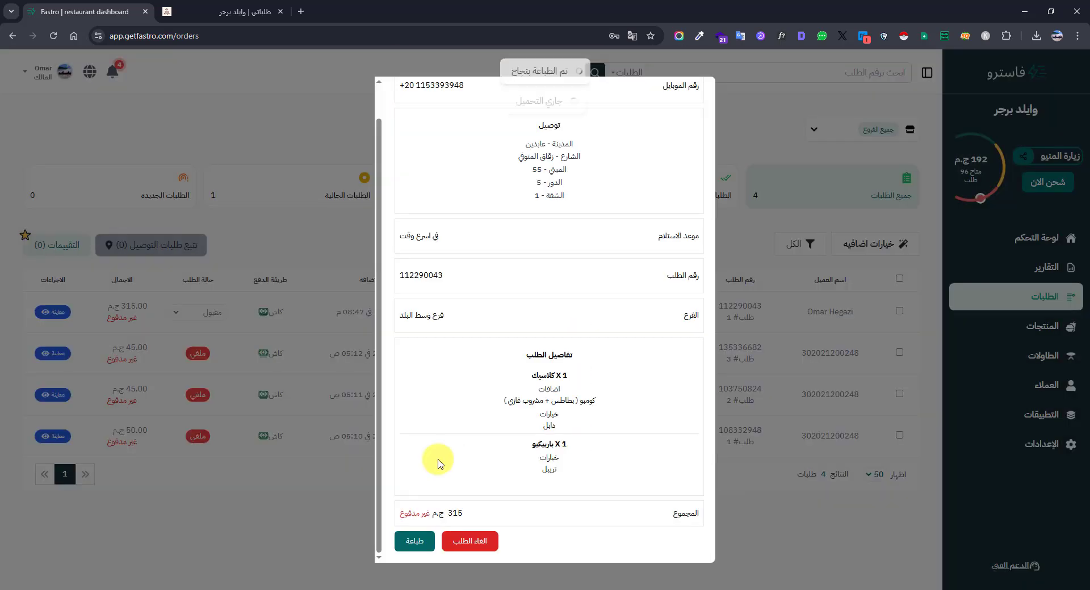
click(281, 518)
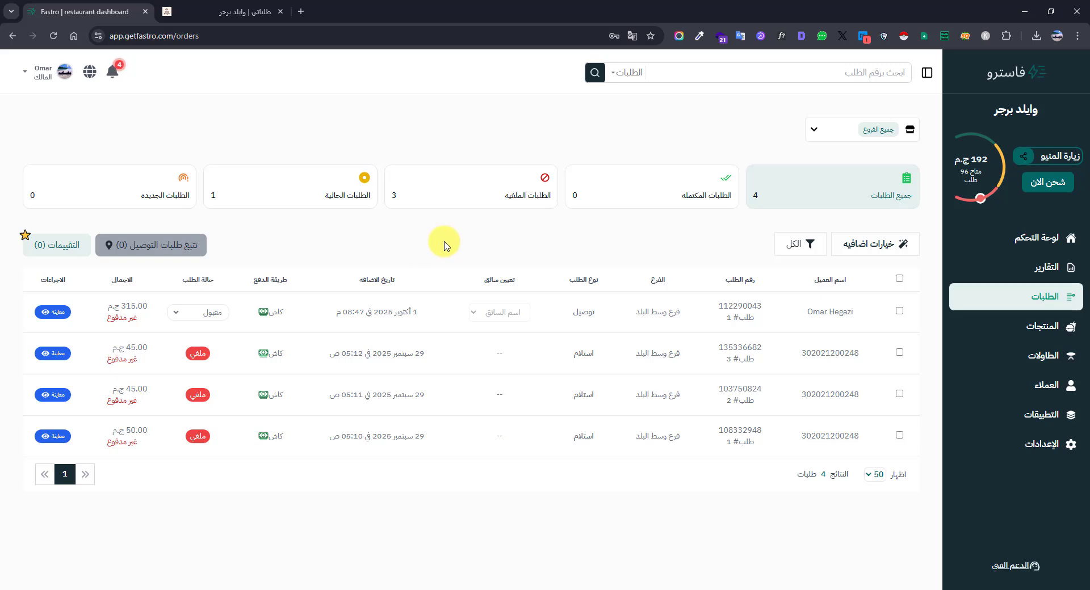
Change the first order's status to جاري التحضير.
click(192, 312)
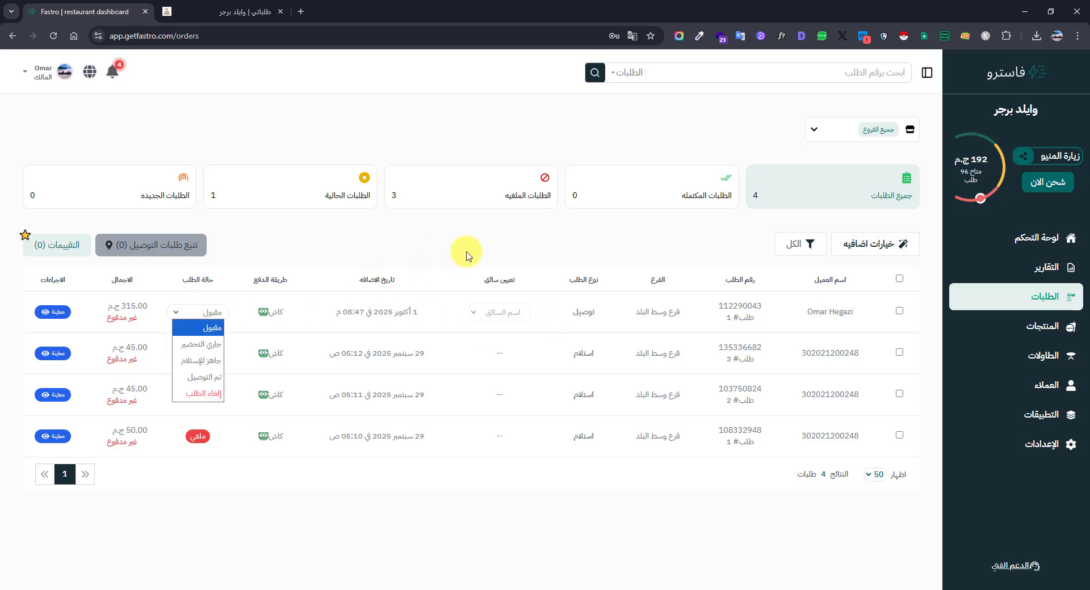
click(465, 253)
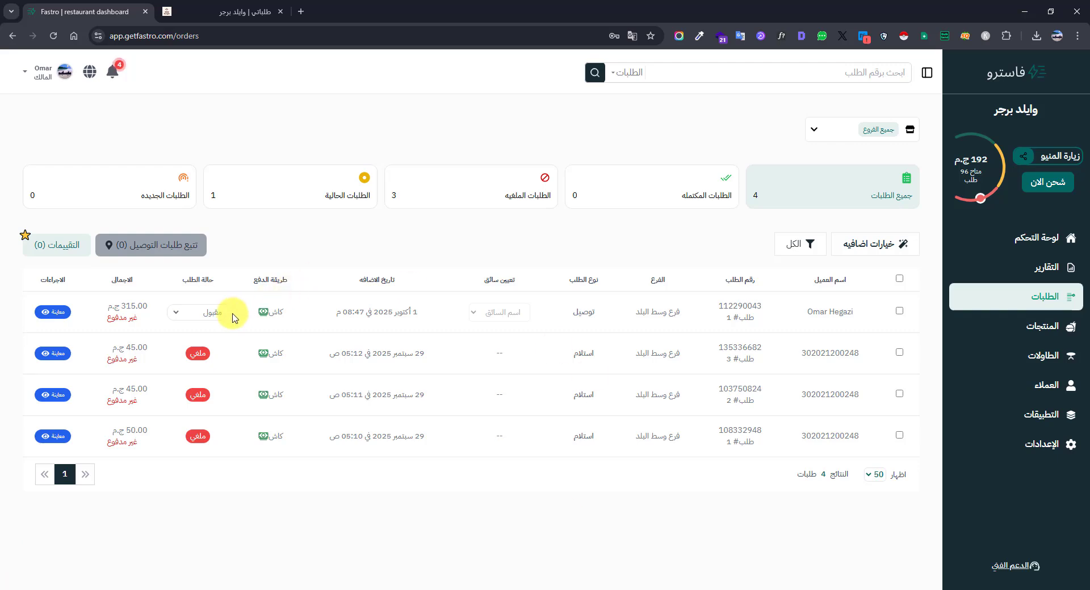
click(204, 312)
click(214, 345)
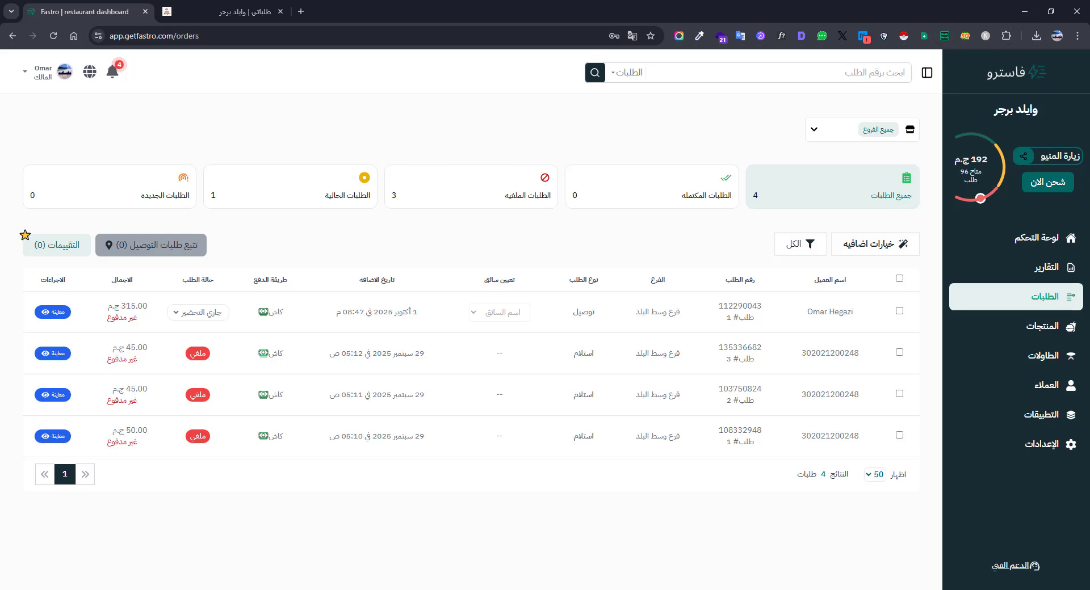
Change the order's status to جاهز للإستلام.
click(207, 312)
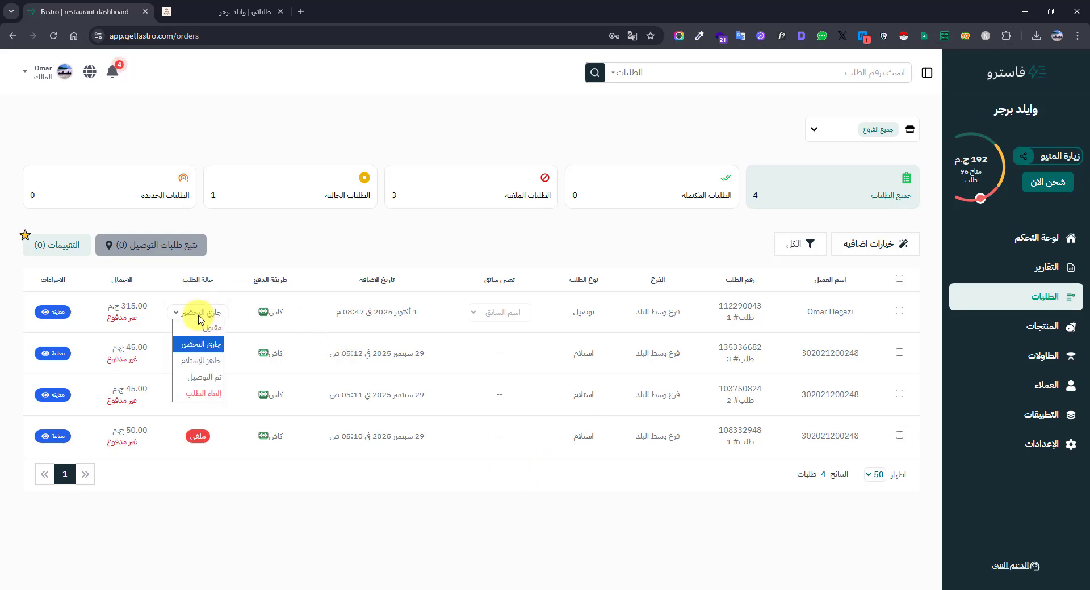
click(264, 344)
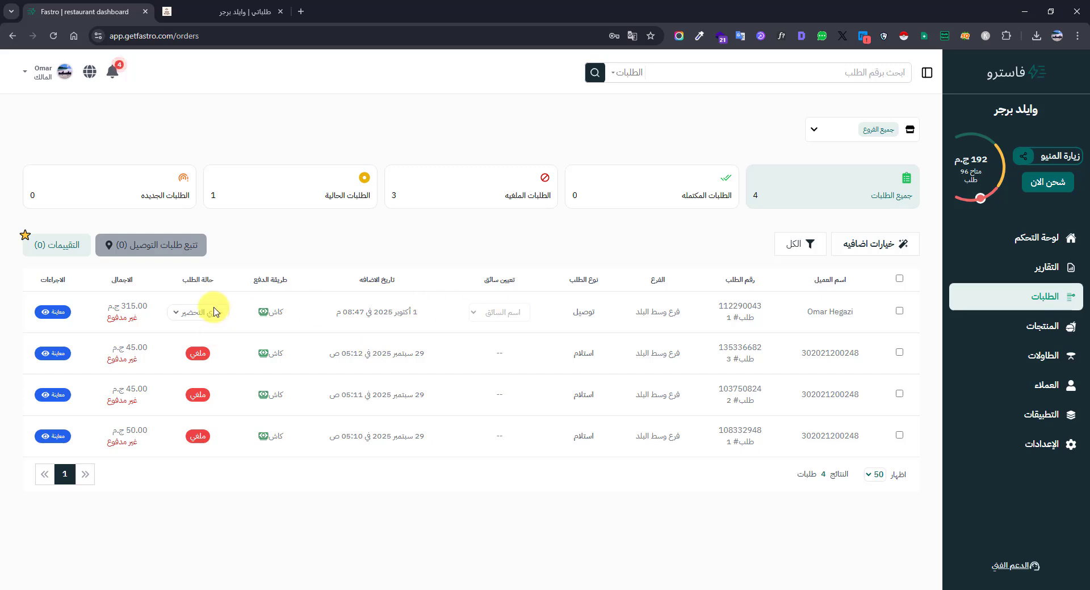
click(214, 311)
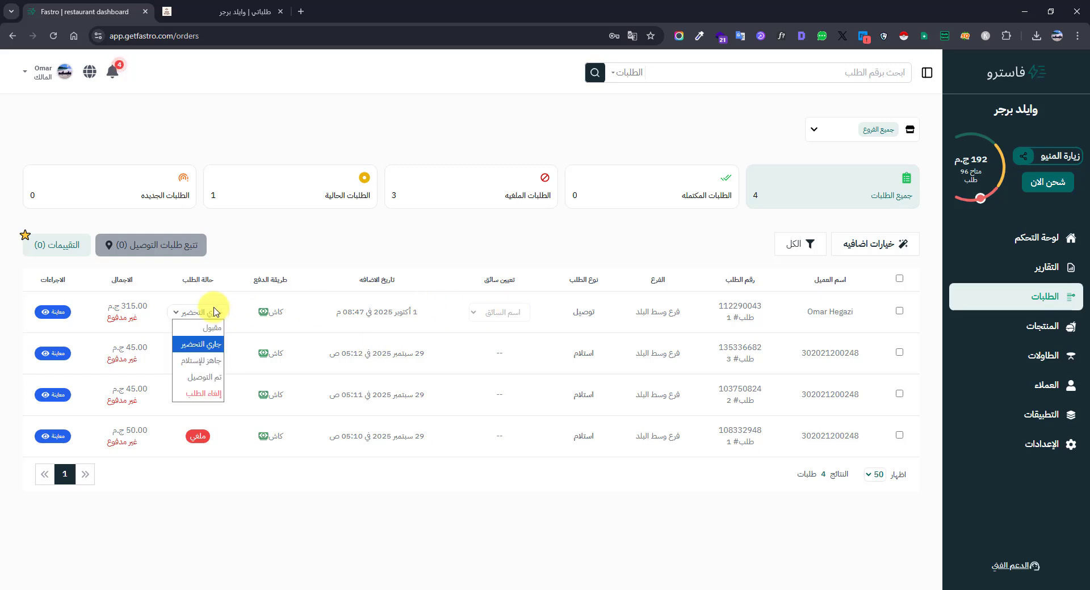
click(206, 377)
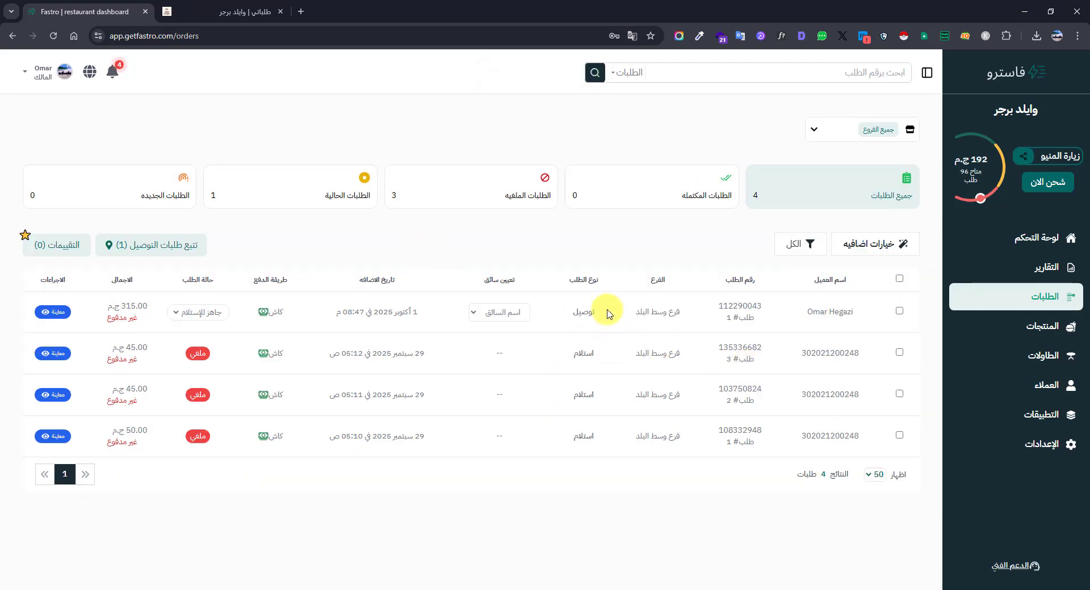
click(191, 313)
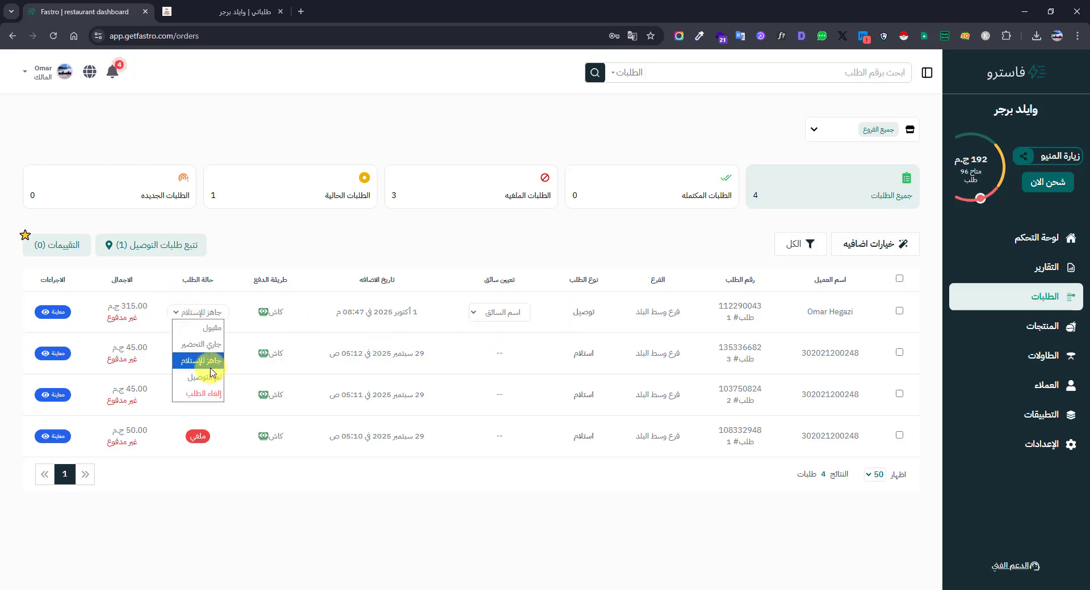
click(254, 370)
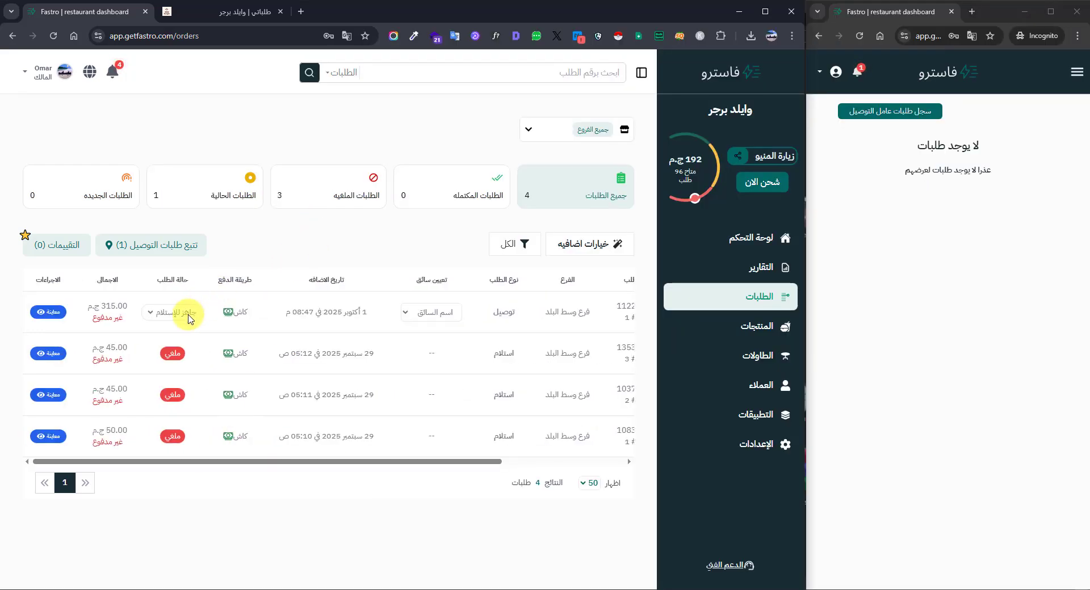
Assign the listed driver to the ready delivery order.
click(189, 317)
click(384, 298)
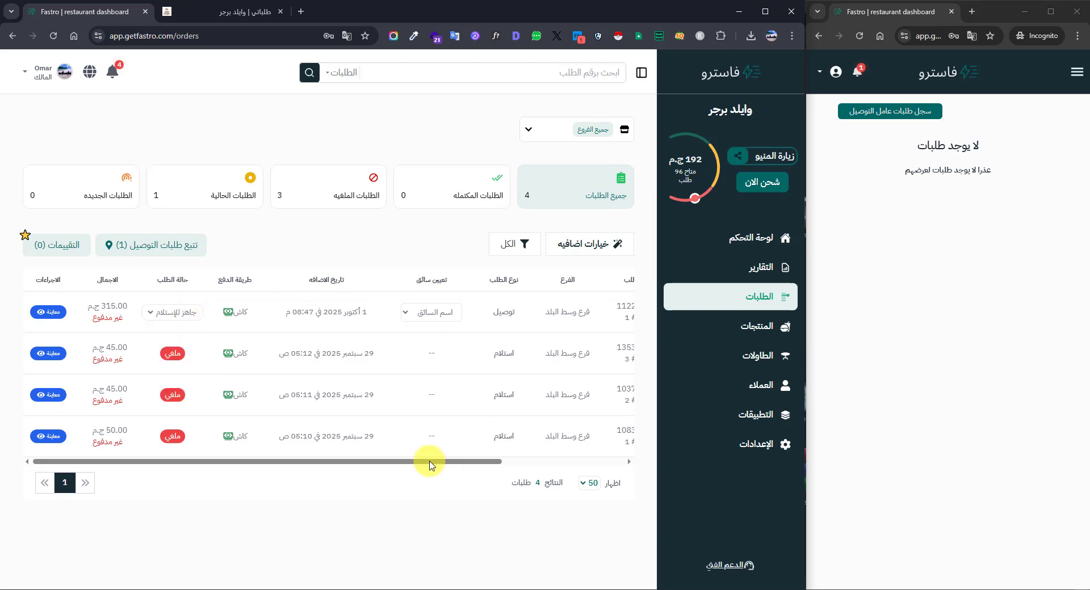
drag(428, 461, 504, 454)
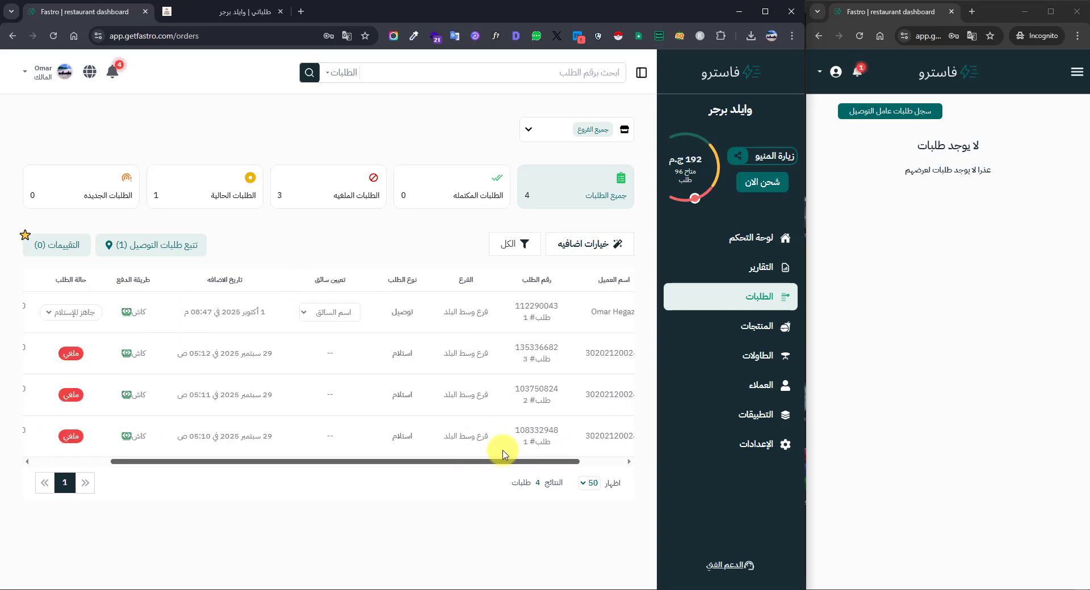
click(323, 322)
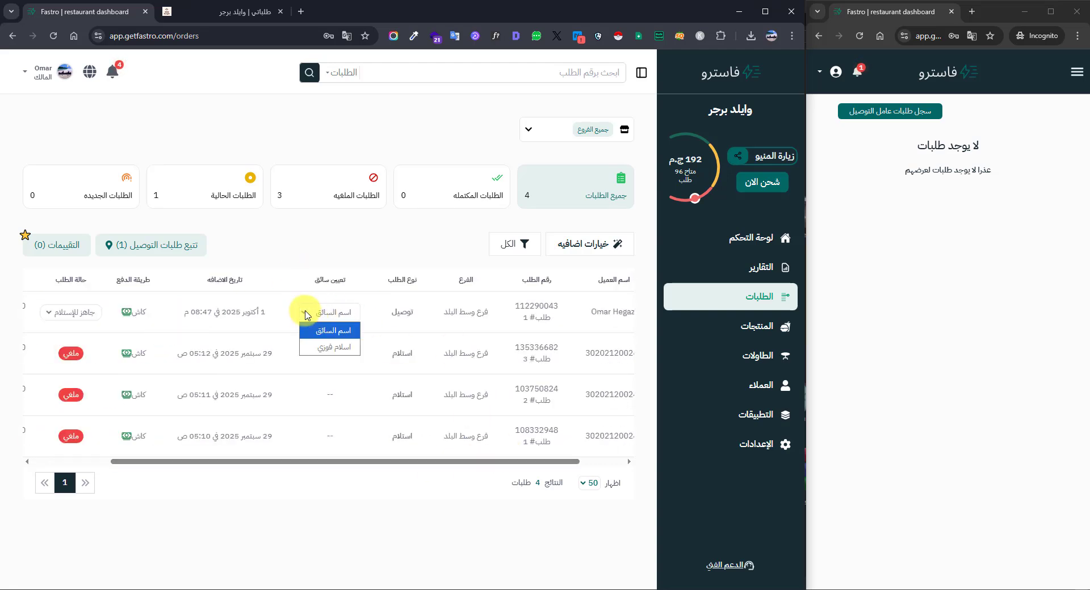
click(326, 348)
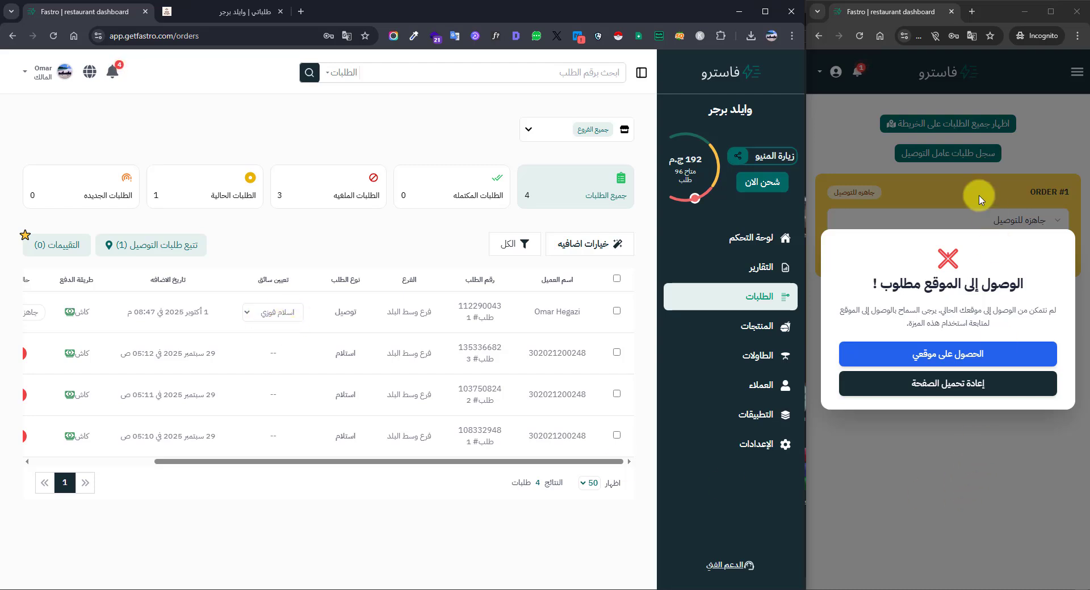
In the driver's incognito window, always allow location access and share the current location.
click(982, 109)
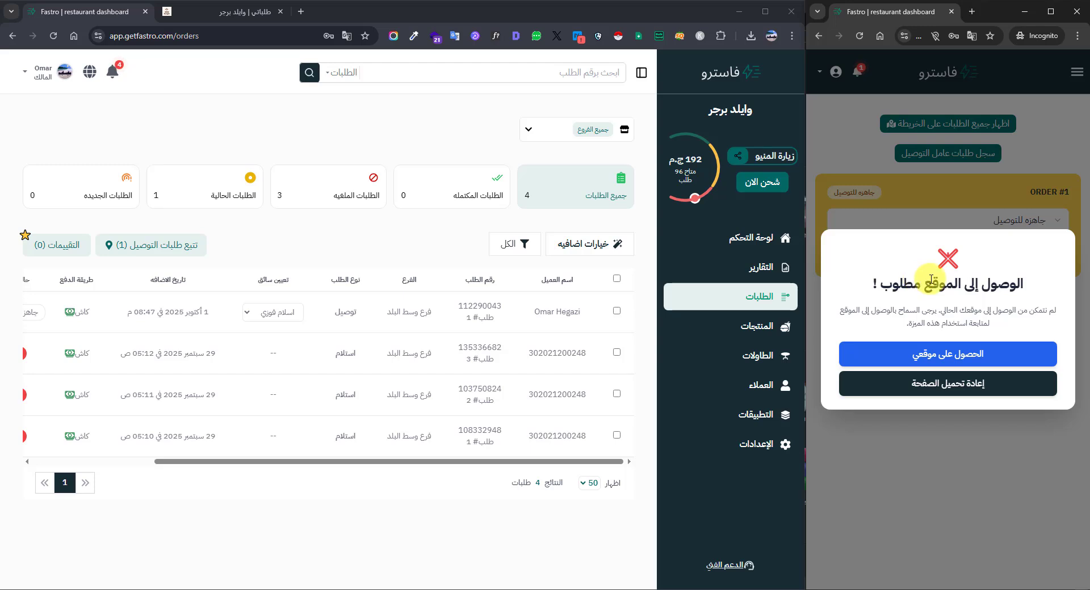
click(972, 359)
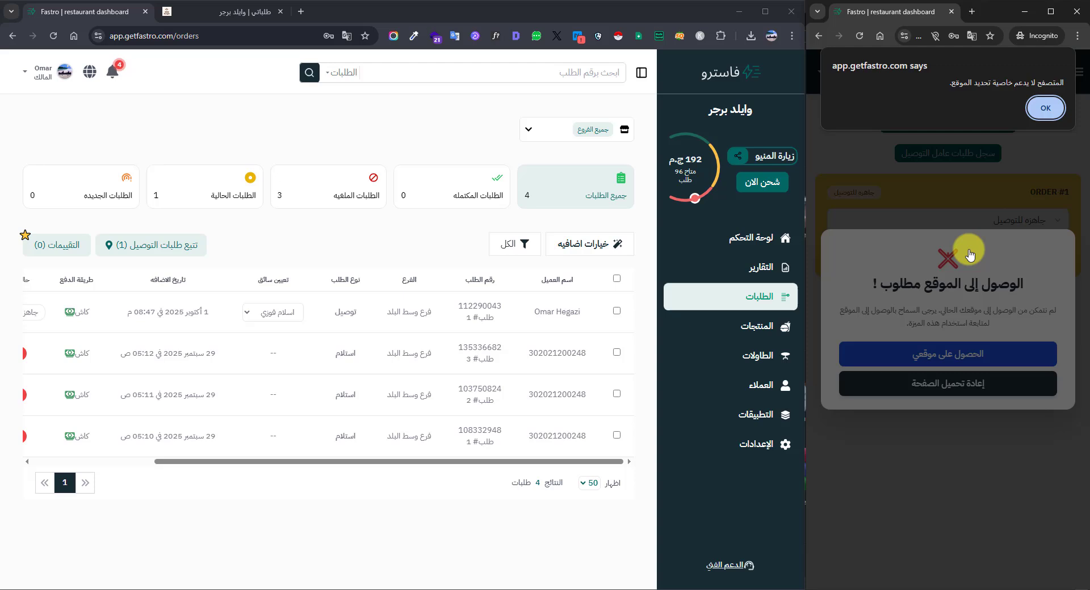
click(1049, 104)
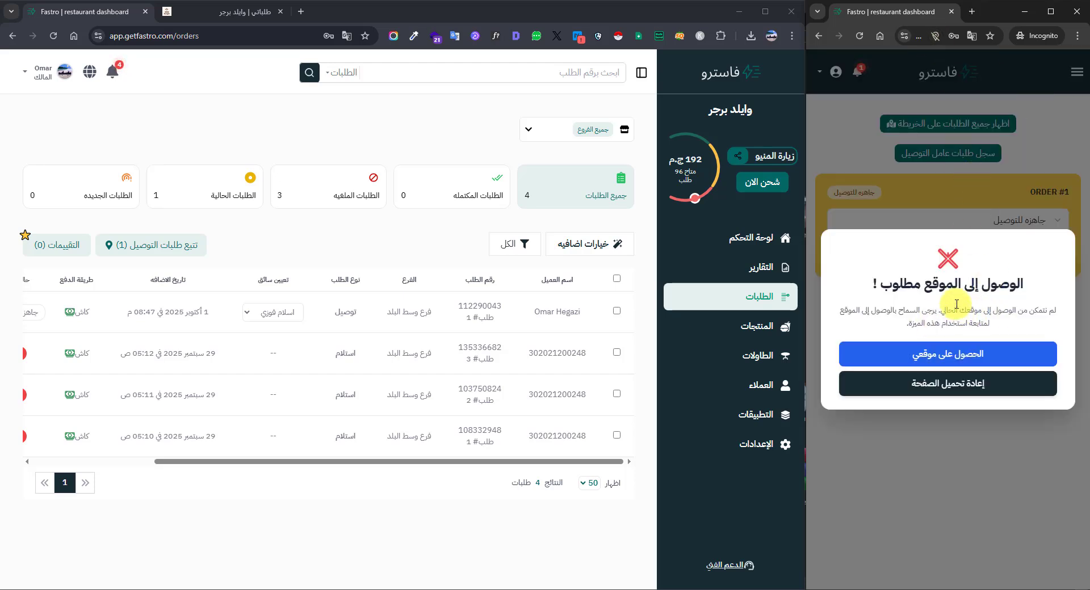
drag(1065, 281, 902, 279)
click(935, 36)
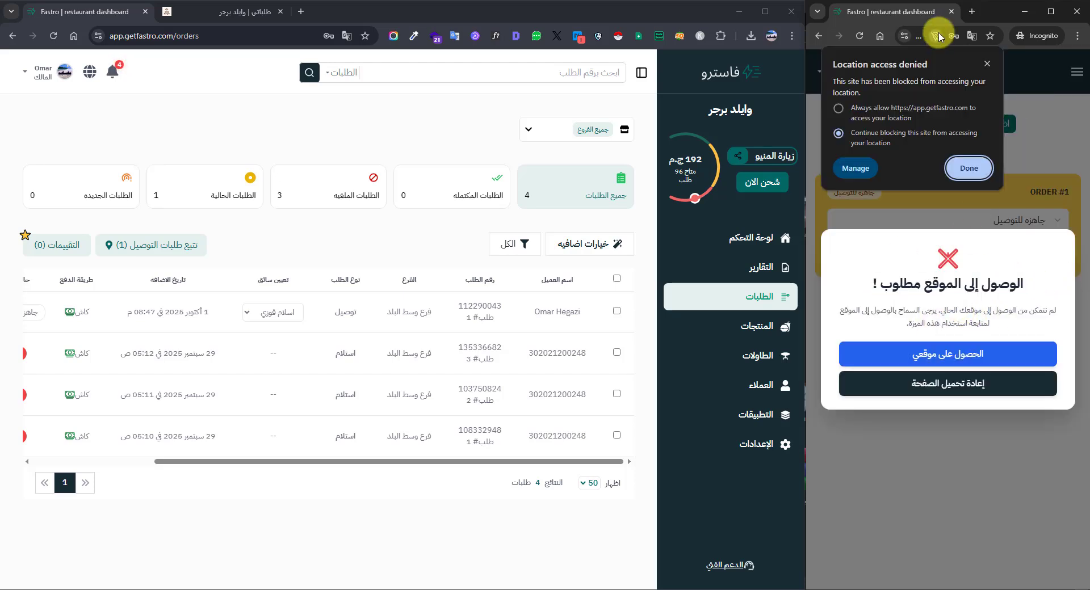
click(880, 112)
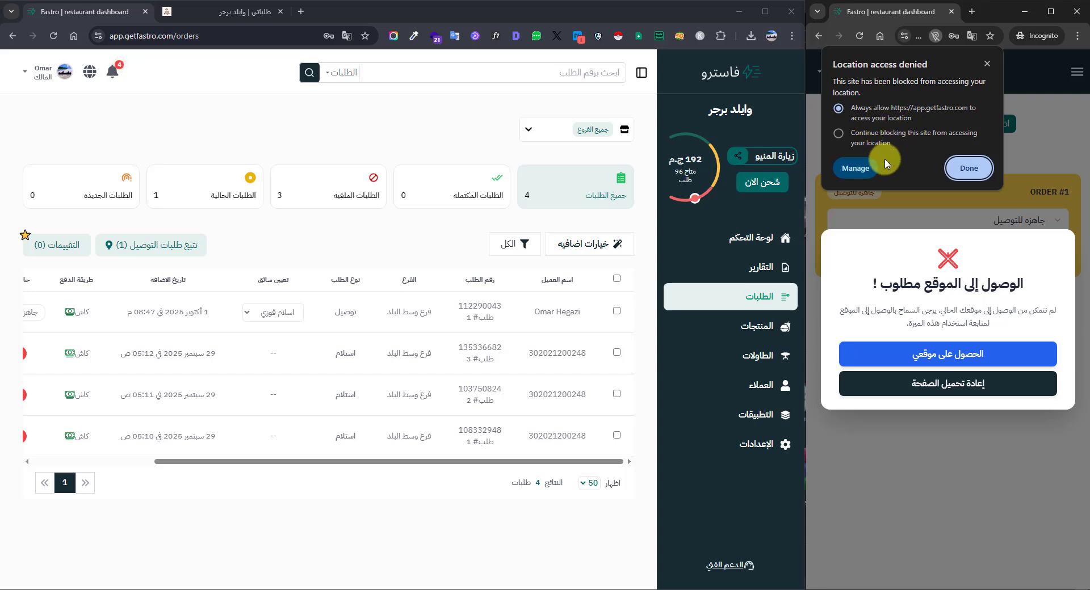
click(971, 168)
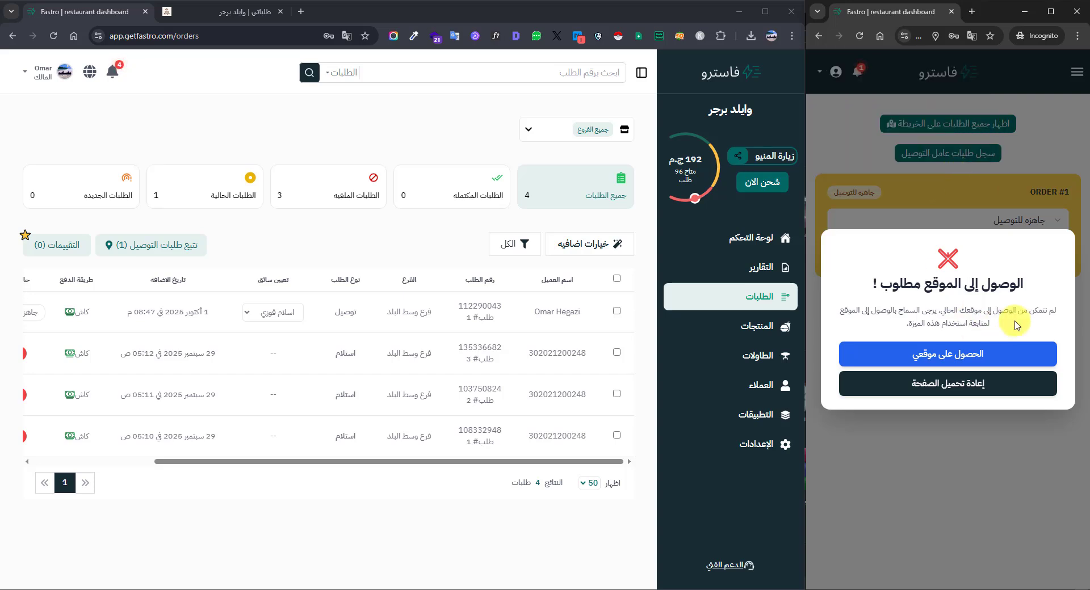
click(999, 353)
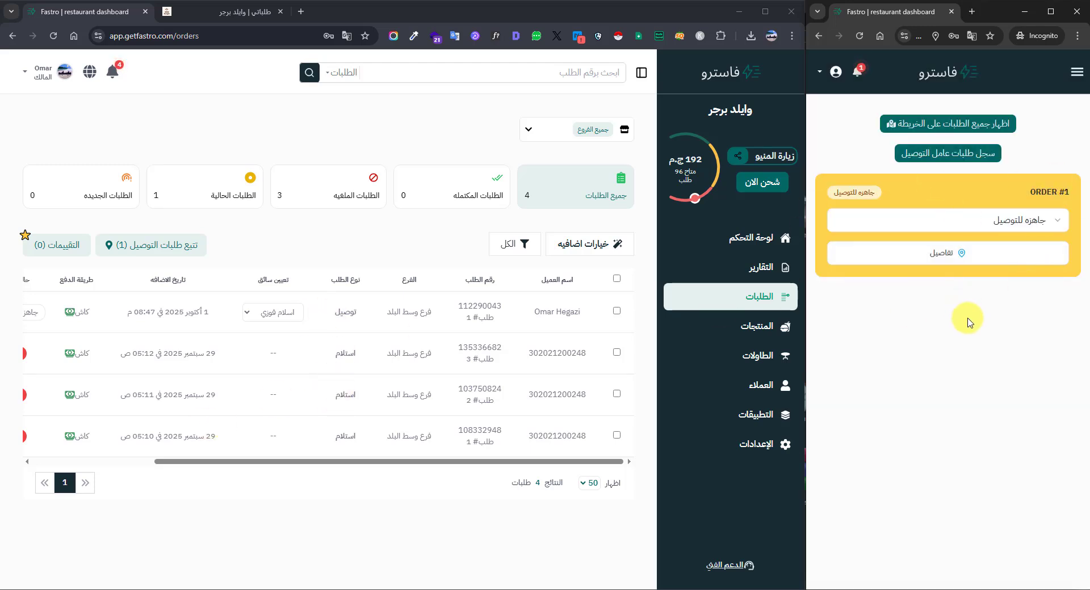
click(964, 260)
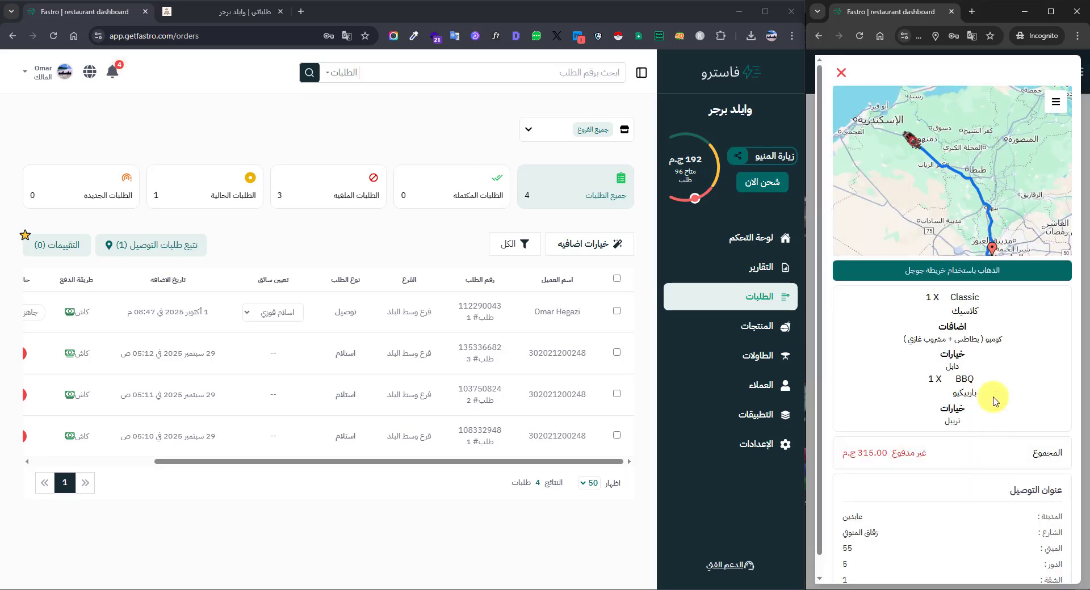
mouse_move(981, 223)
mouse_down()
mouse_move(921, 183)
mouse_move(936, 165)
mouse_move(922, 117)
mouse_up()
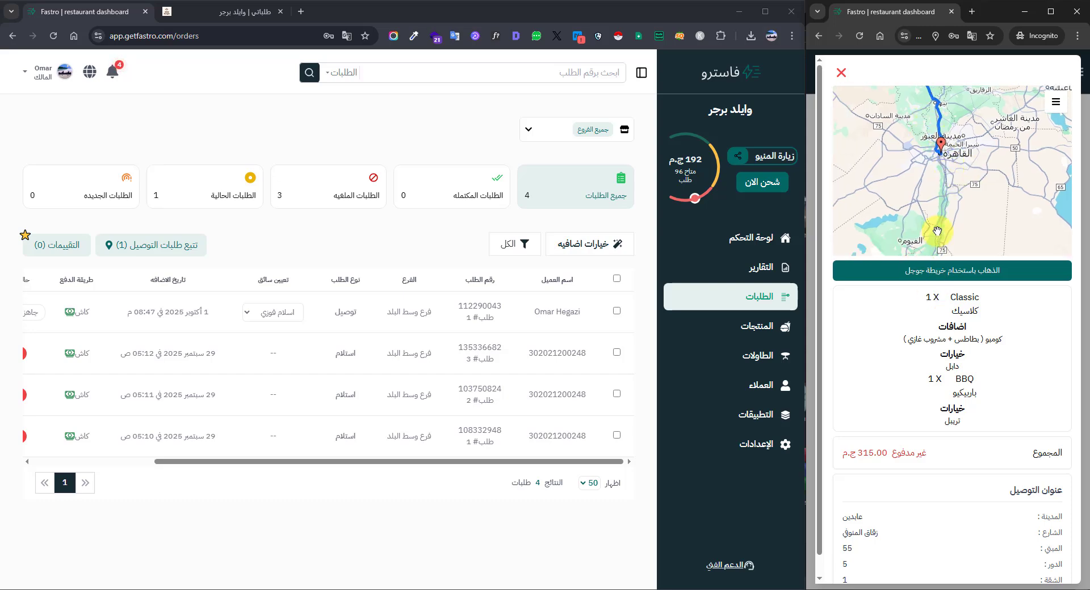
scroll(959, 272, down, 1)
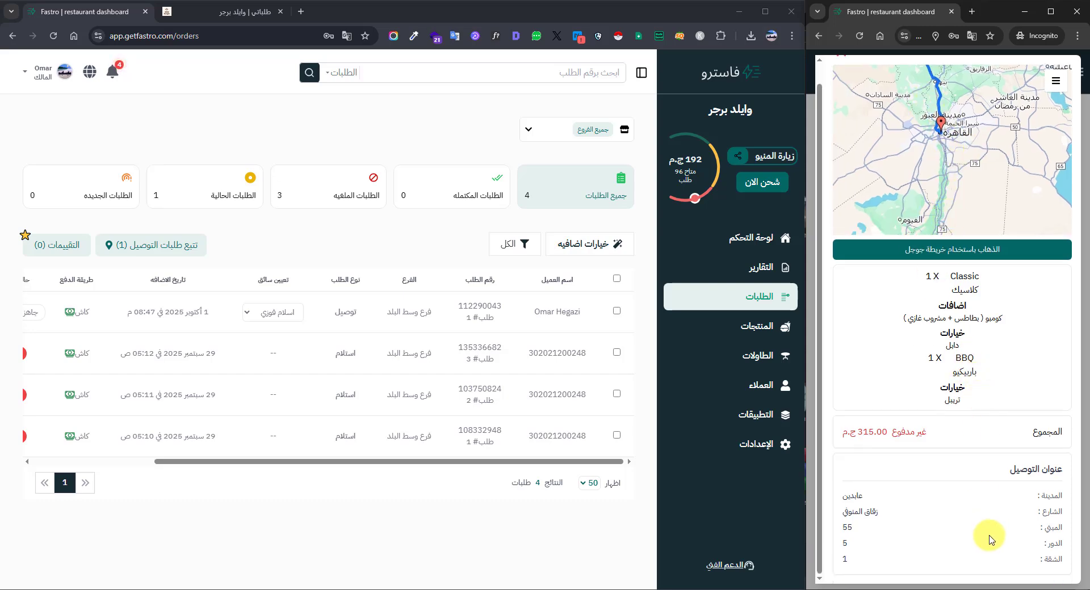
drag(1027, 475, 1036, 560)
click(1000, 489)
scroll(999, 461, up, 1)
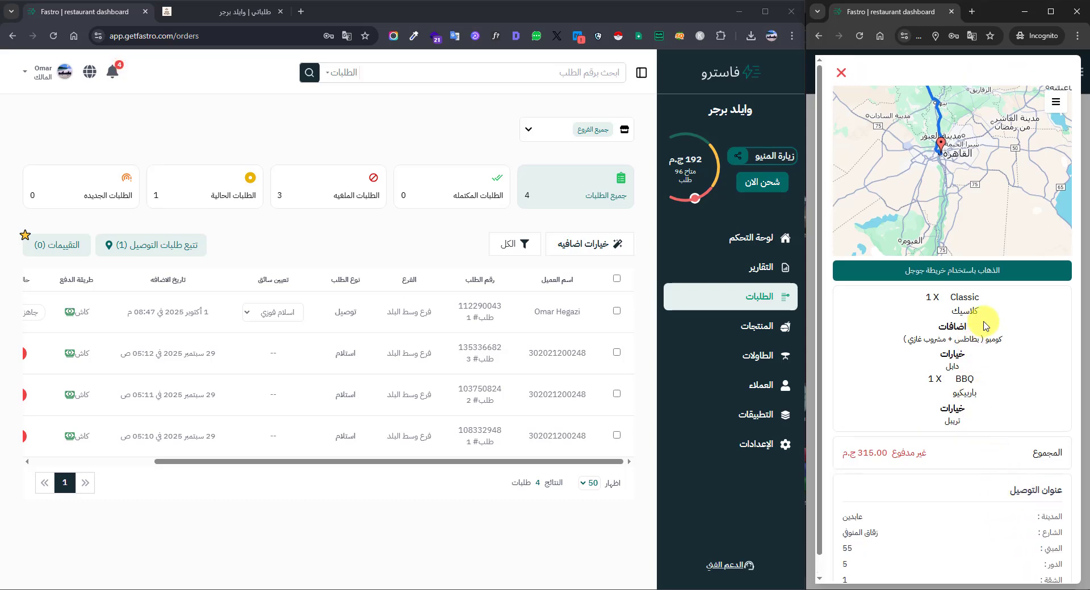
drag(992, 302, 1014, 312)
click(952, 417)
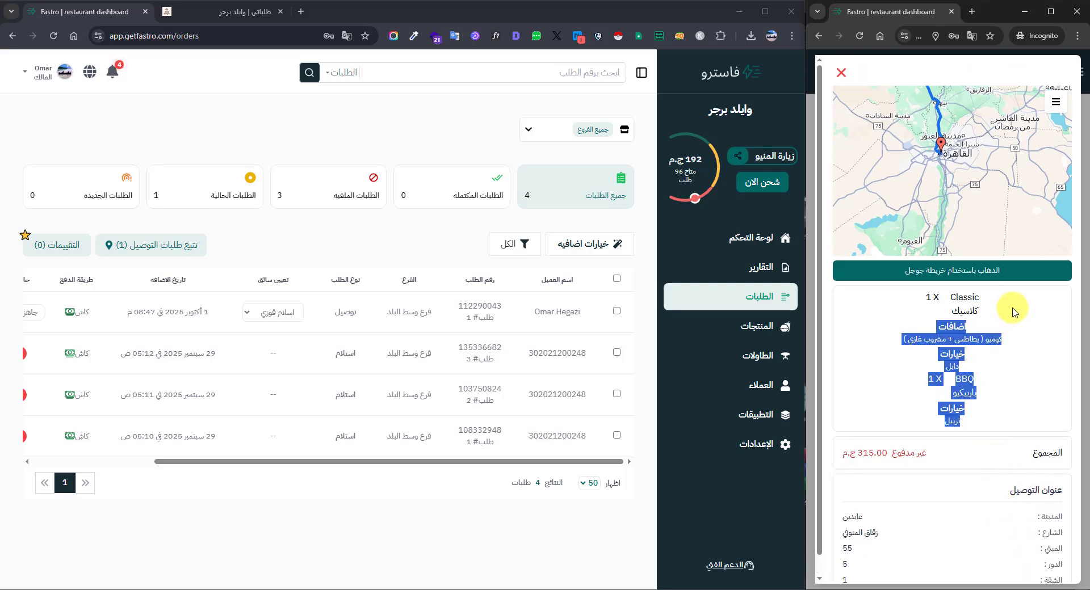
click(1003, 322)
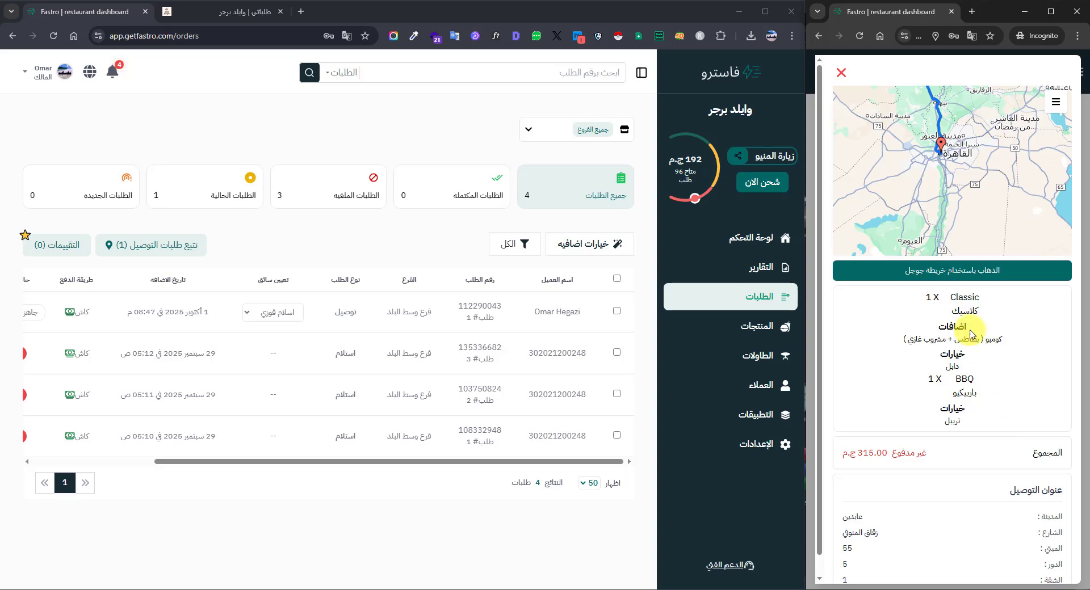
click(1055, 103)
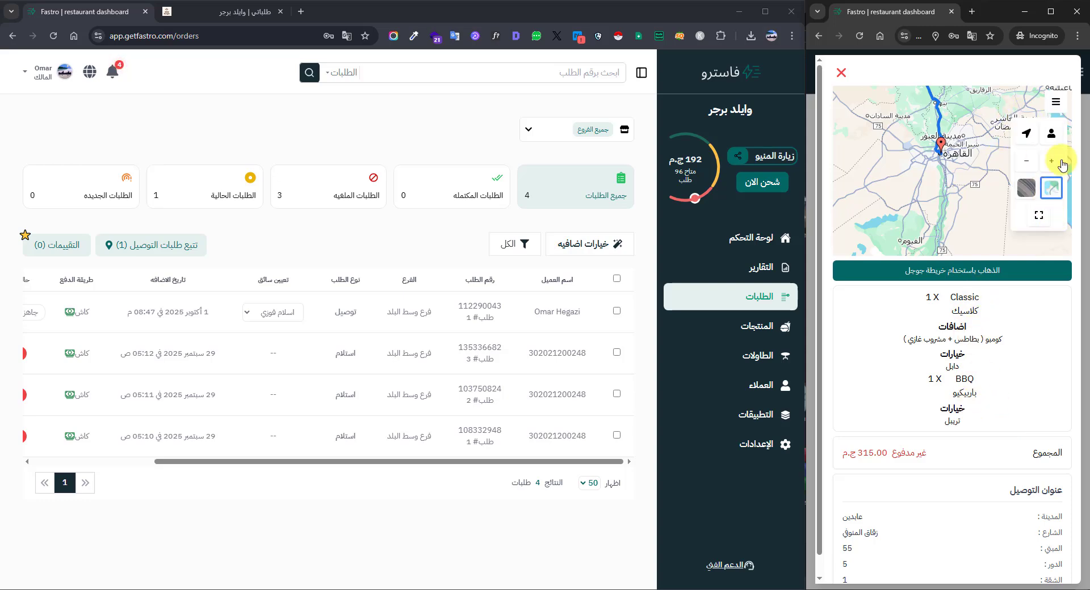
click(1039, 215)
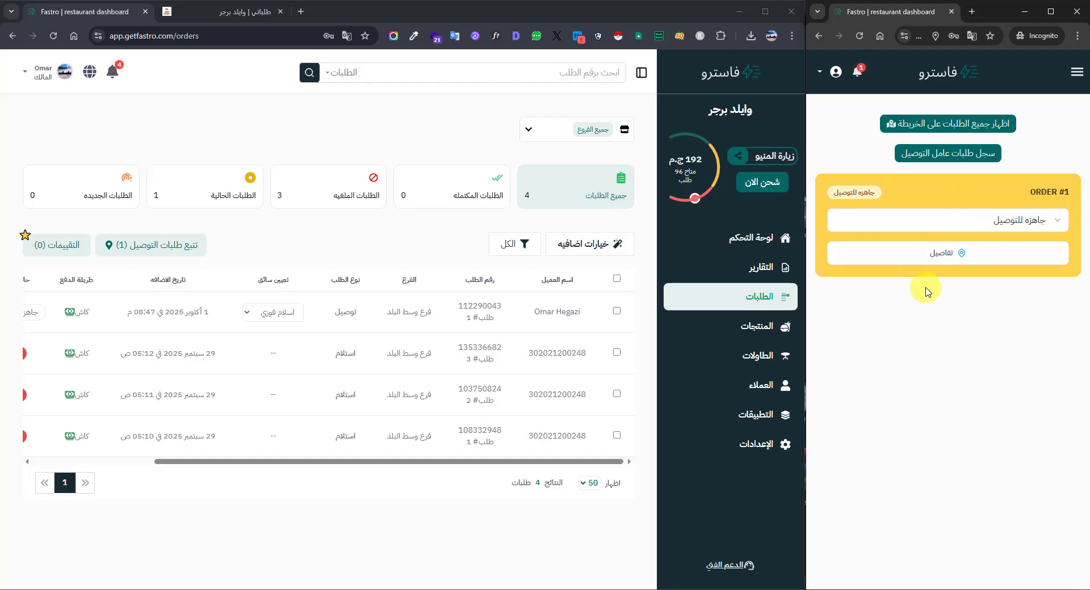
click(1016, 223)
Set the driver's order to قيد التوصيل and confirm the owner's table shows جاري التوصيل.
click(960, 261)
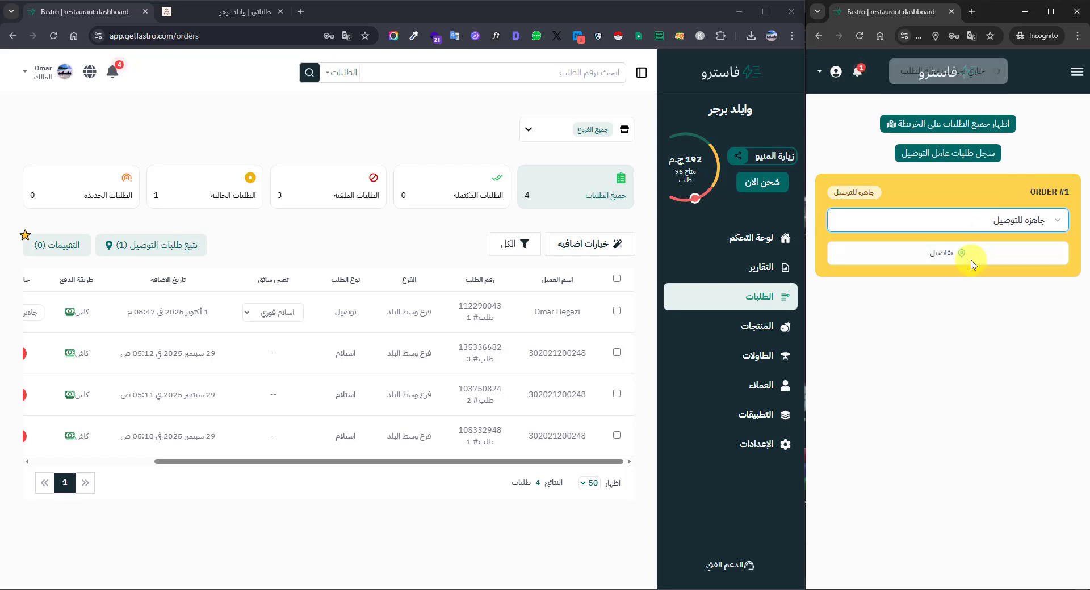
click(303, 349)
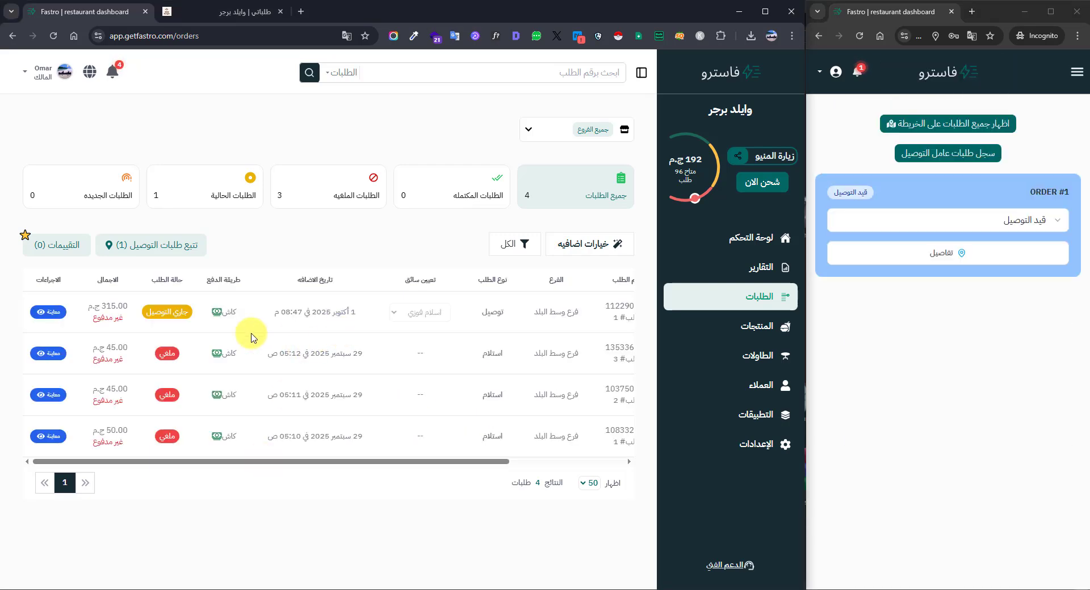
click(191, 329)
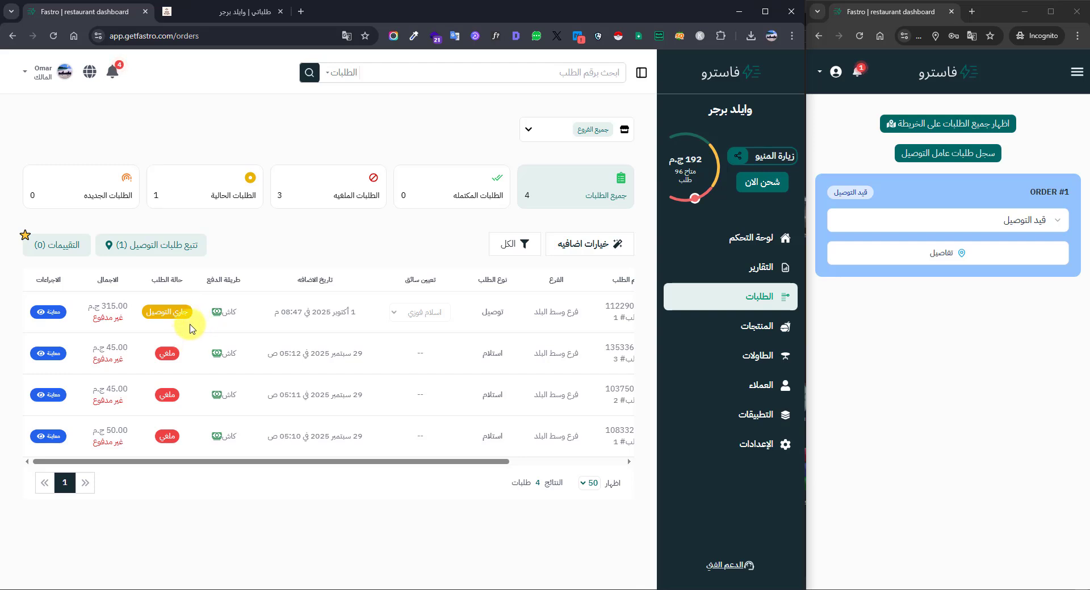
click(1033, 308)
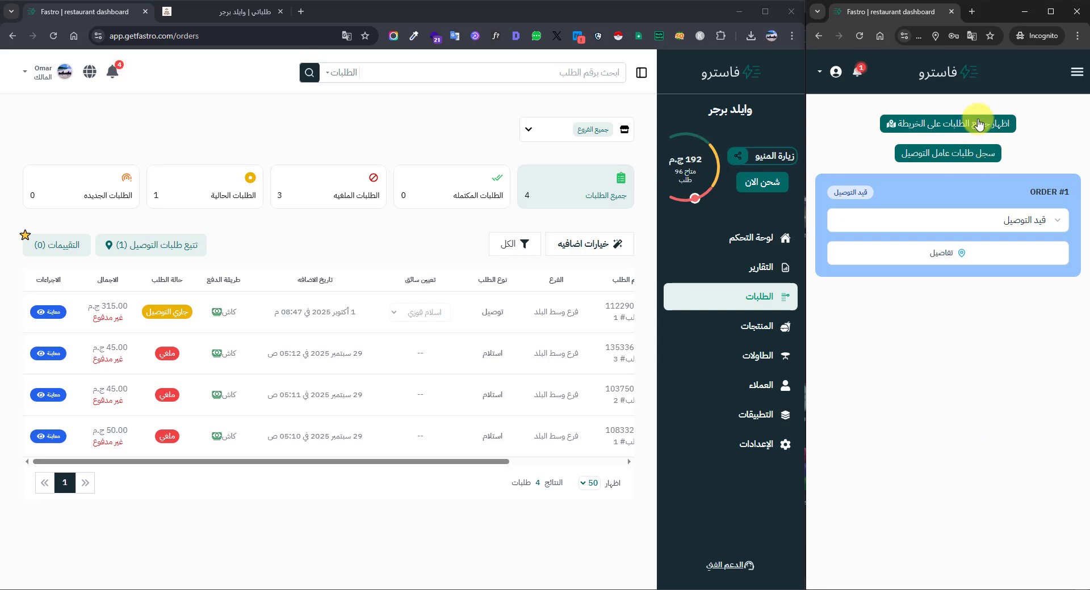
Maximize the driver window, view Order #1's route map, then return to the owner's orders list.
drag(996, 11, 552, 1)
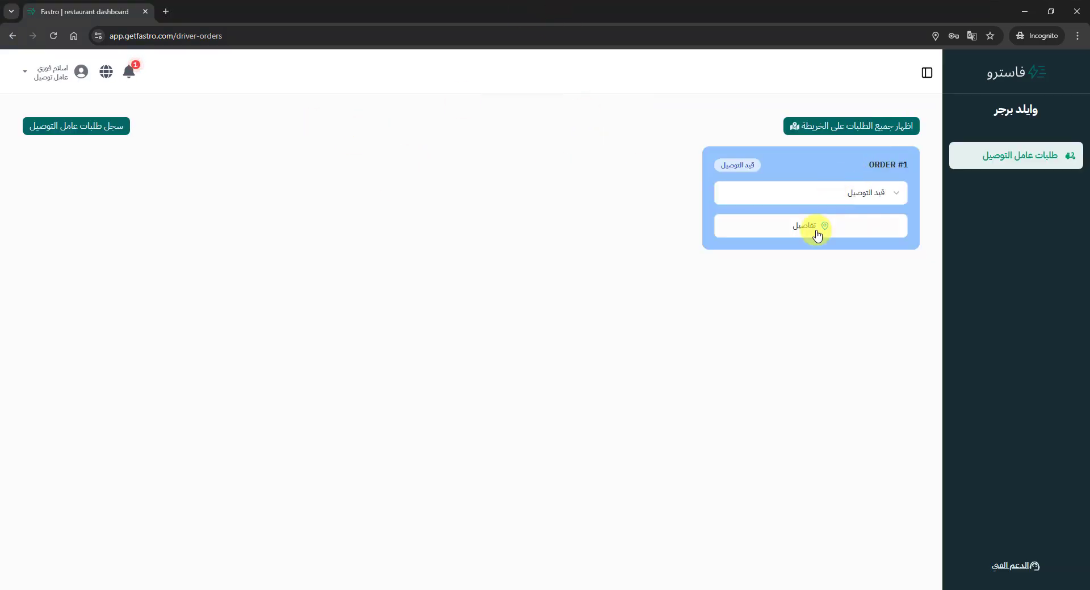
click(899, 126)
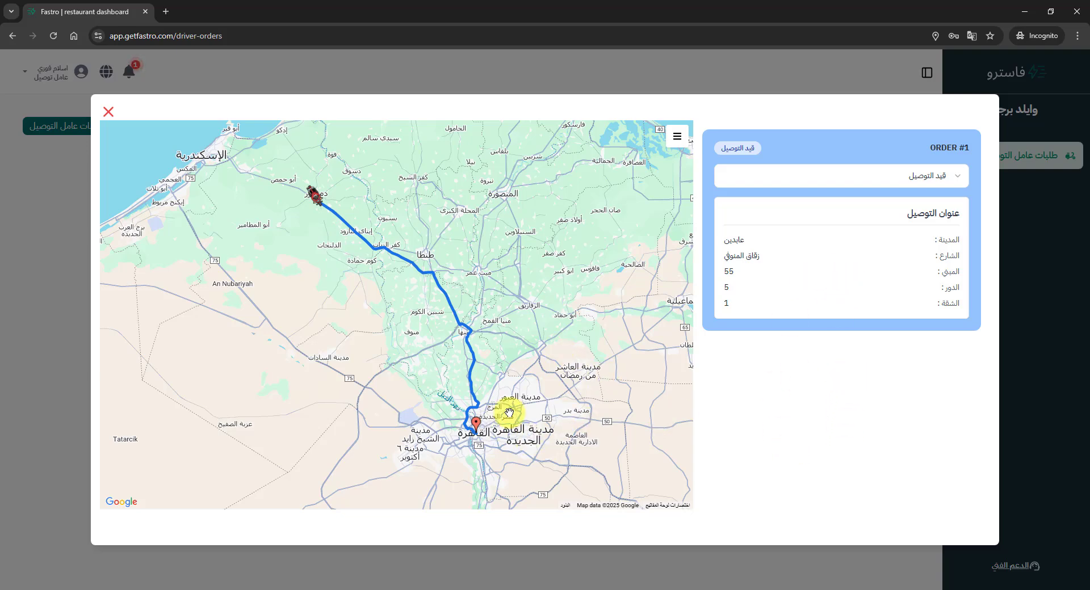
key(alt+Tab)
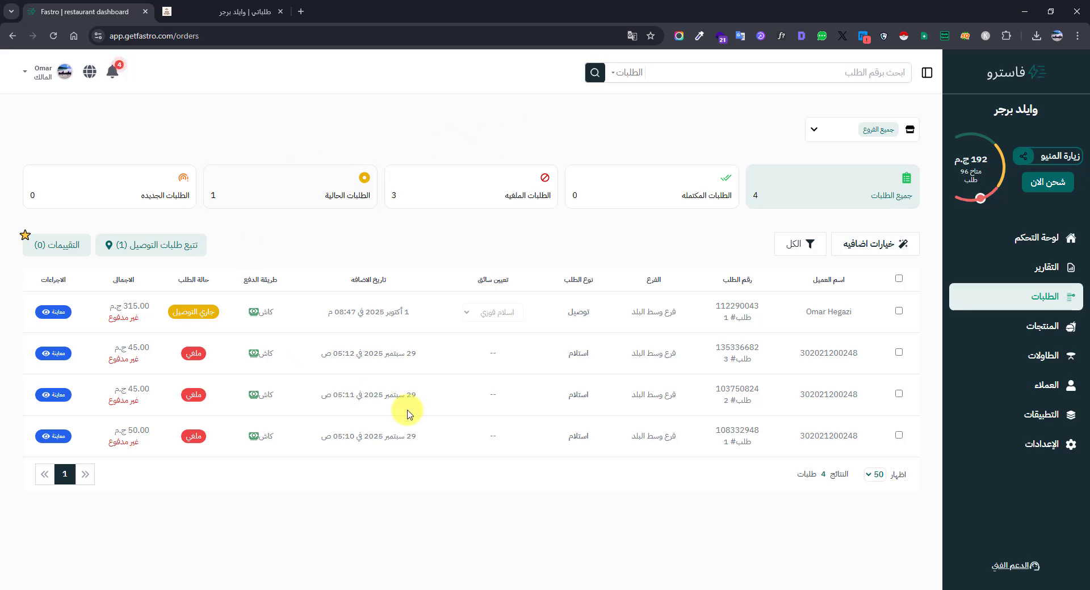
drag(210, 313, 170, 313)
click(254, 333)
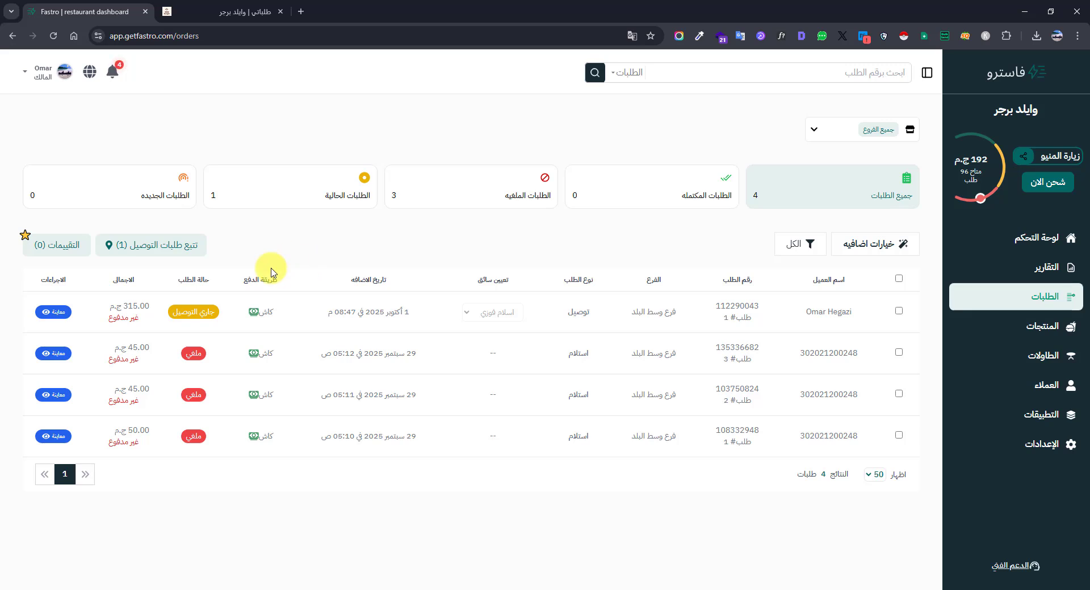
Open live delivery tracking, pan along the route, and show the driver's last known location.
click(181, 260)
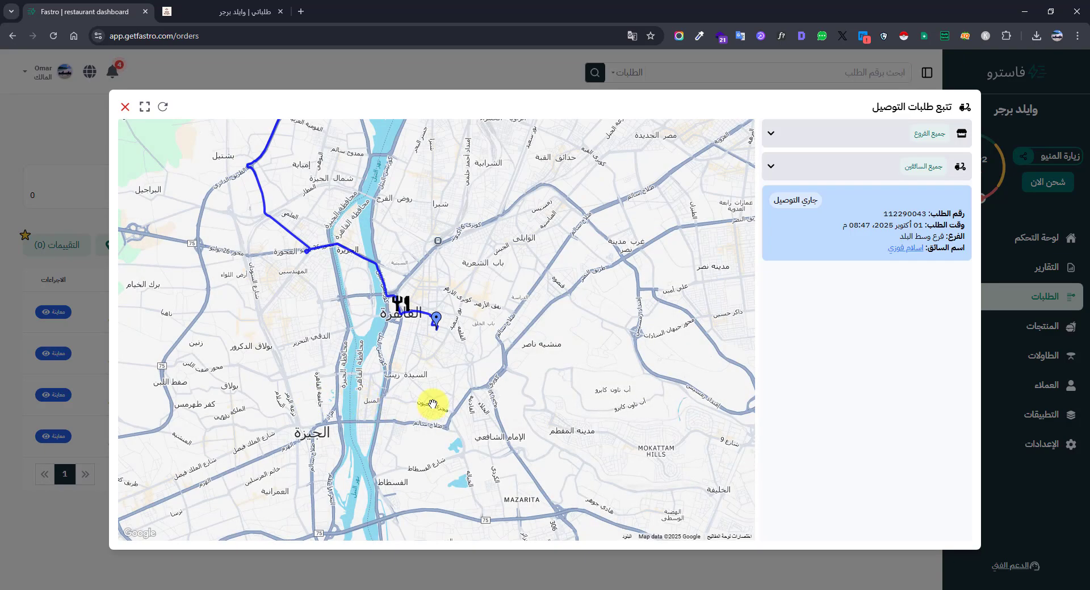
drag(433, 404, 518, 425)
scroll(547, 348, down, 4)
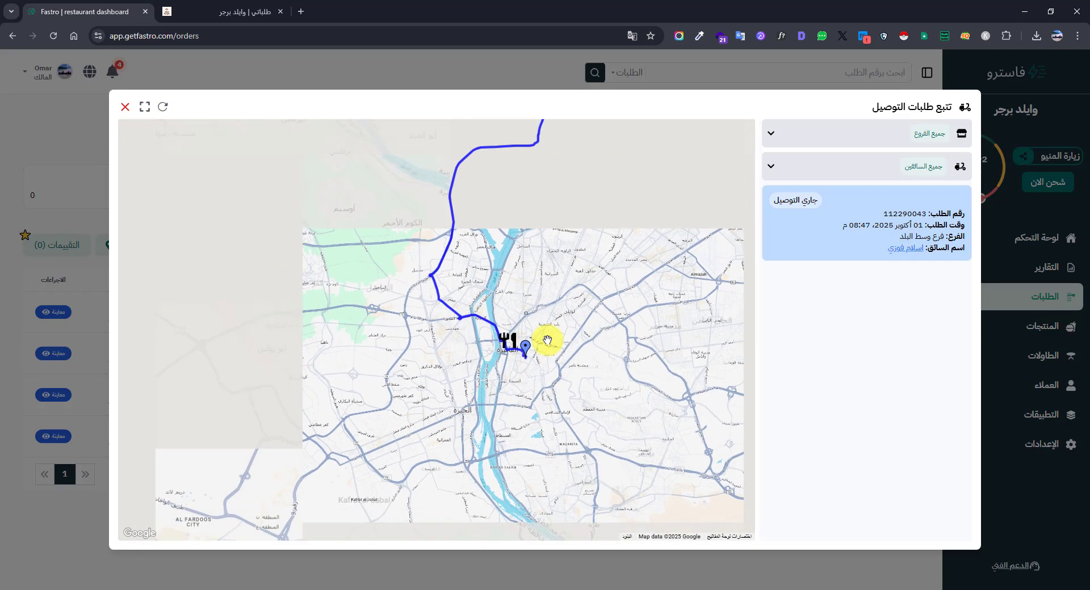
drag(546, 481, 540, 530)
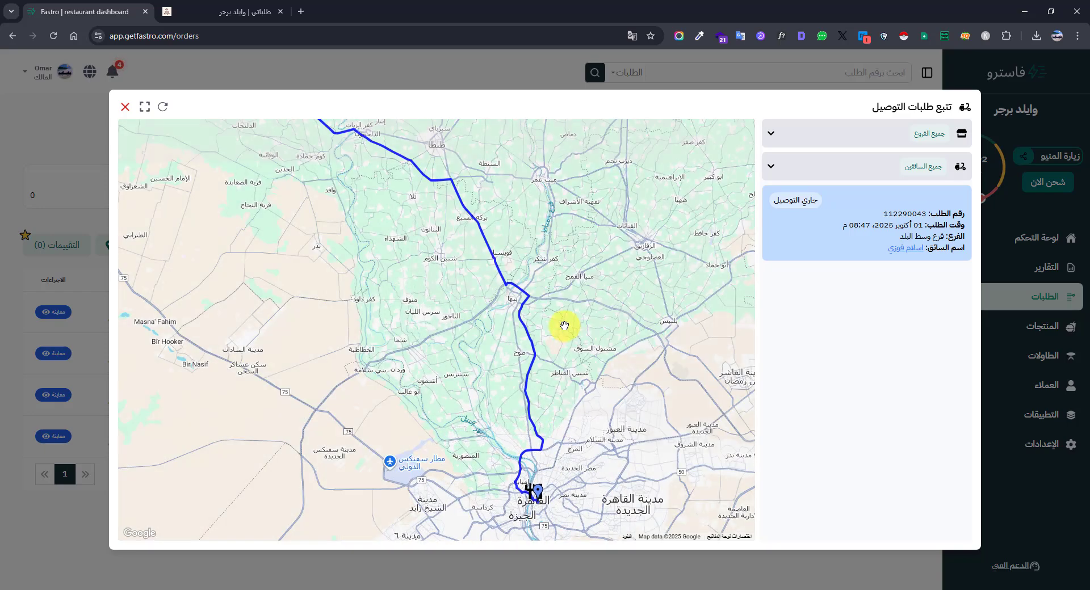
scroll(563, 326, down, 1)
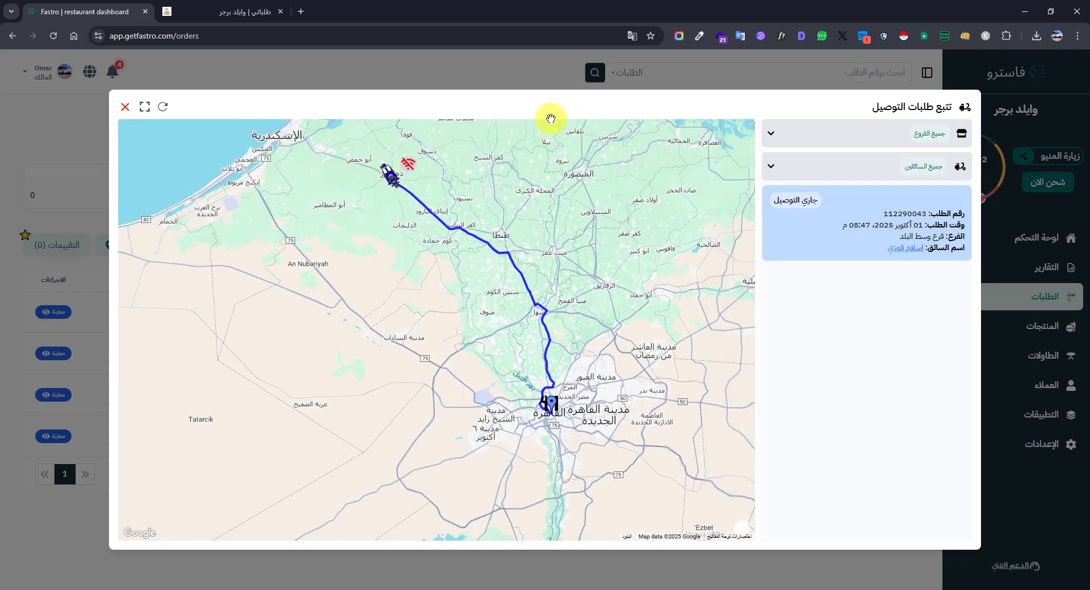
click(404, 174)
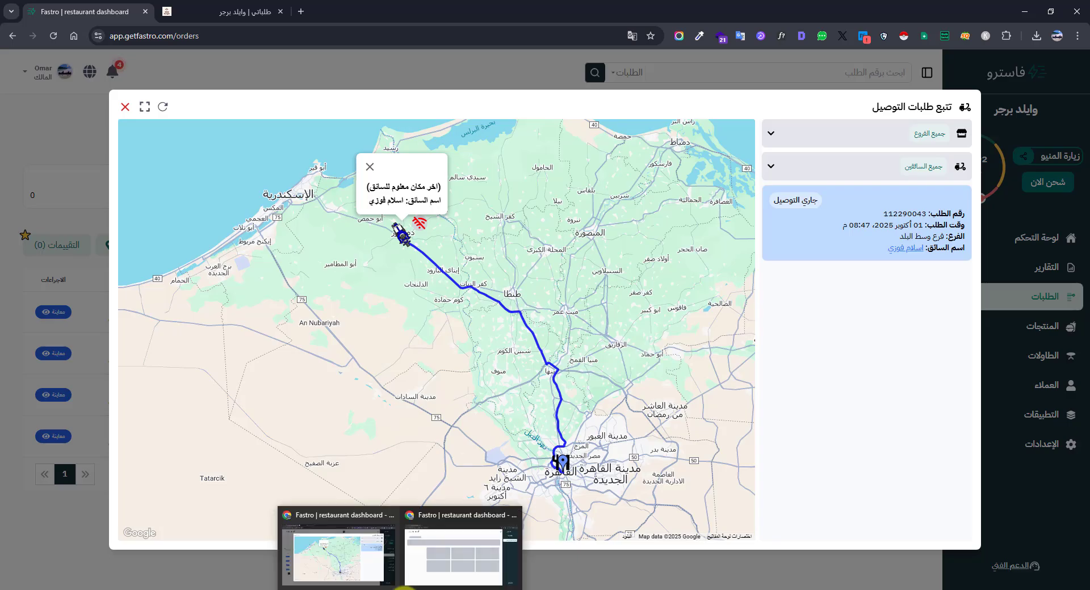
Place the driver's window beside the tracking map and pan to the driver's car marker.
click(426, 571)
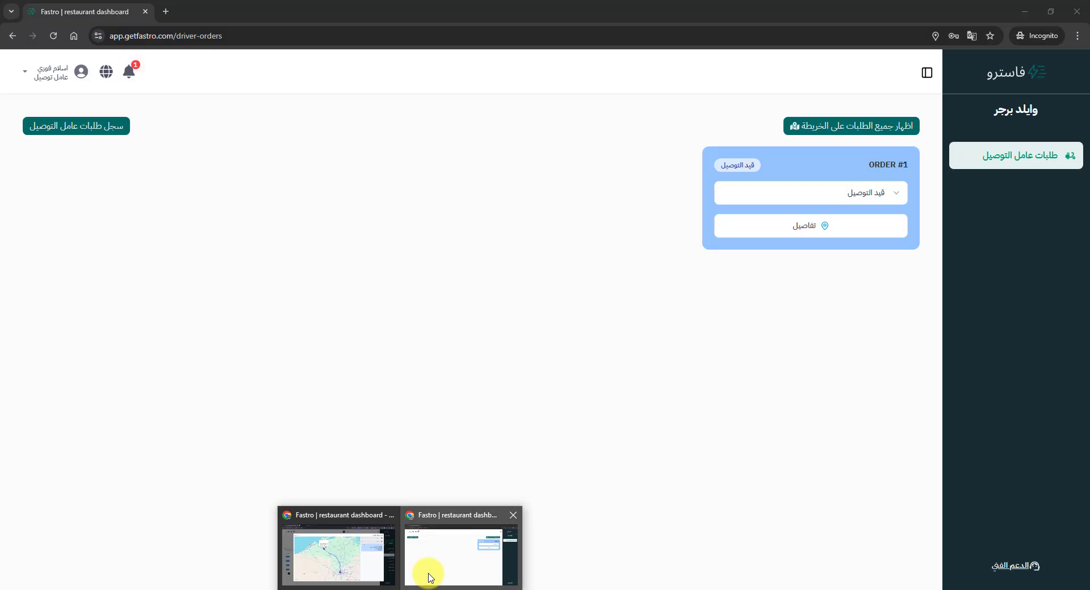
click(1050, 11)
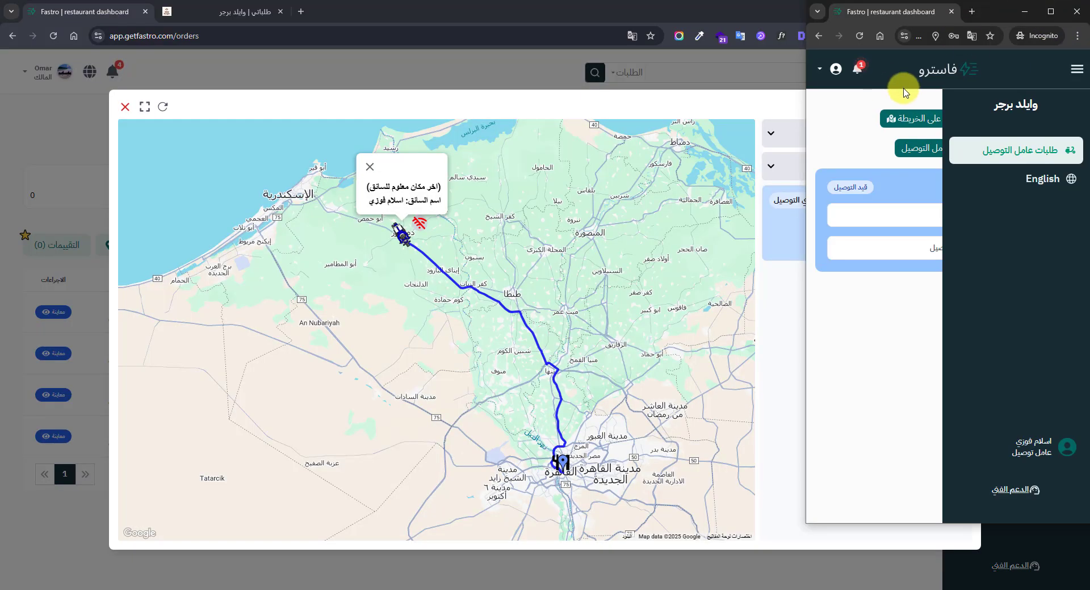
click(1077, 69)
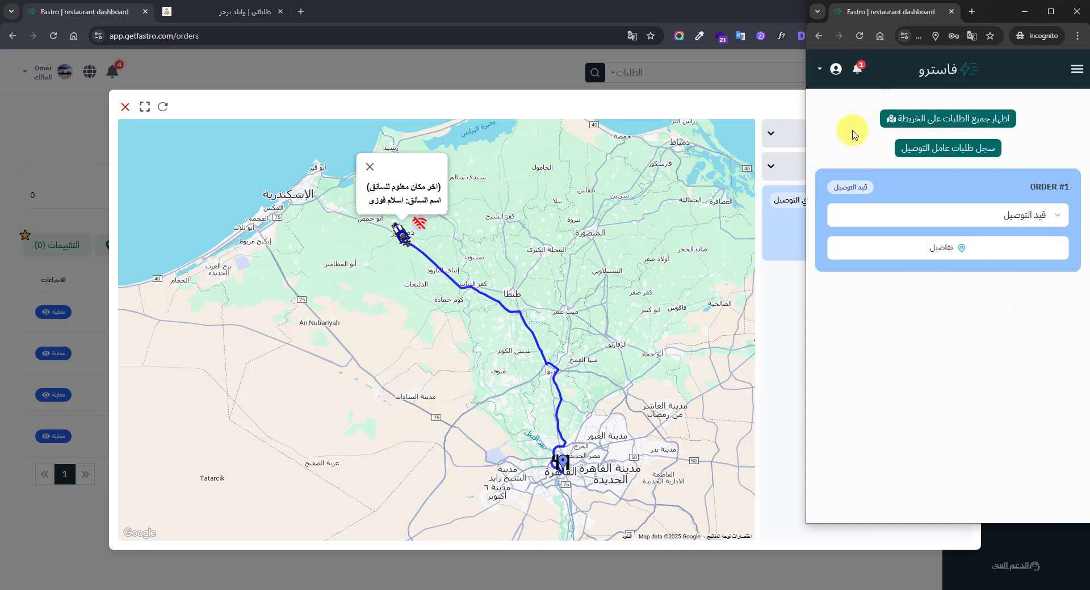
click(164, 106)
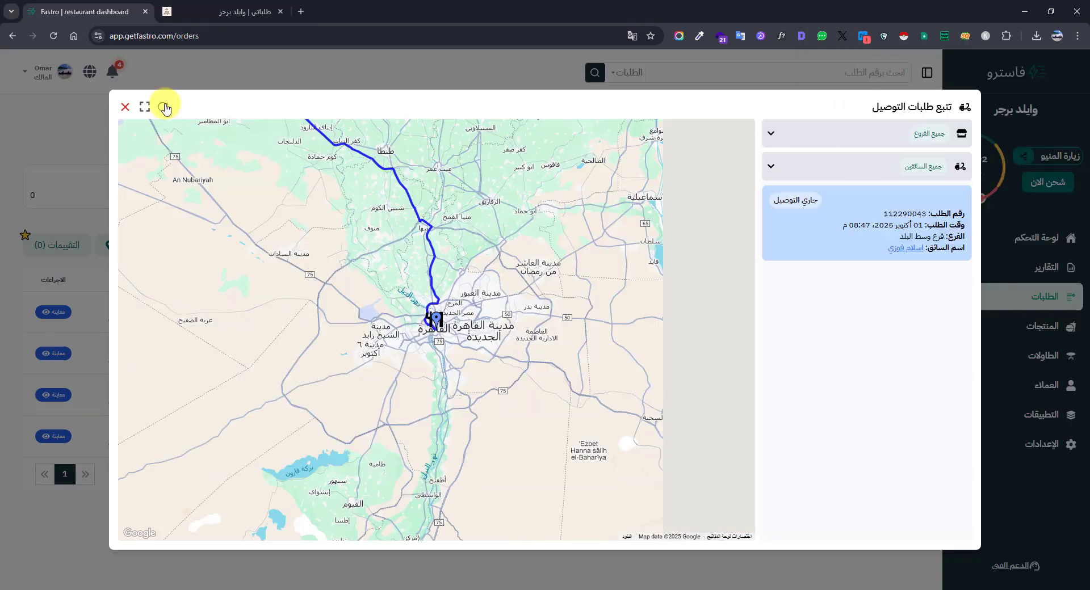
drag(358, 292, 418, 370)
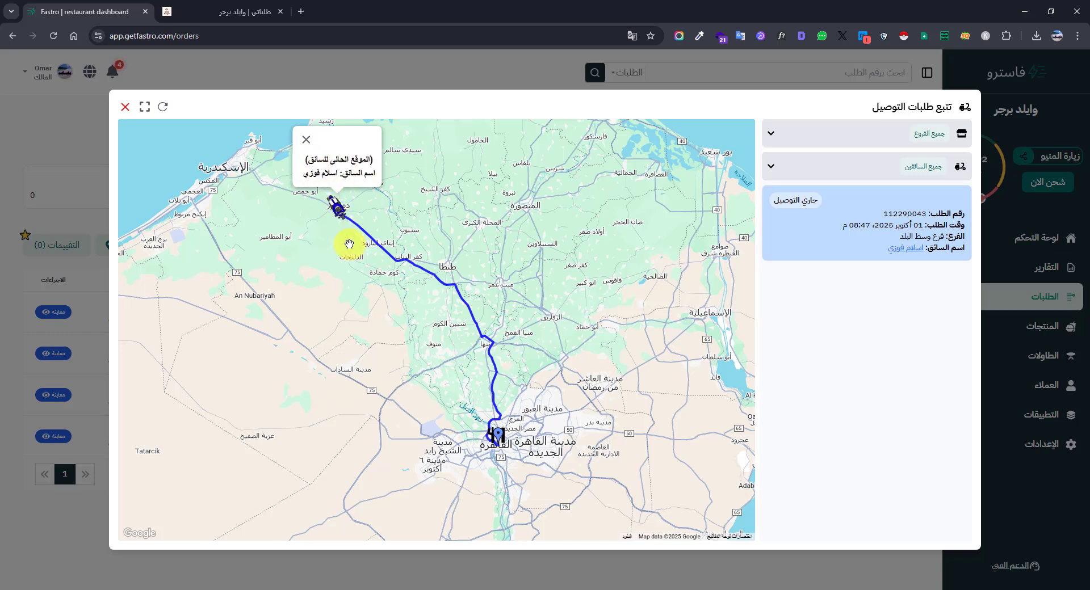
drag(421, 396, 353, 328)
scroll(430, 360, up, 1)
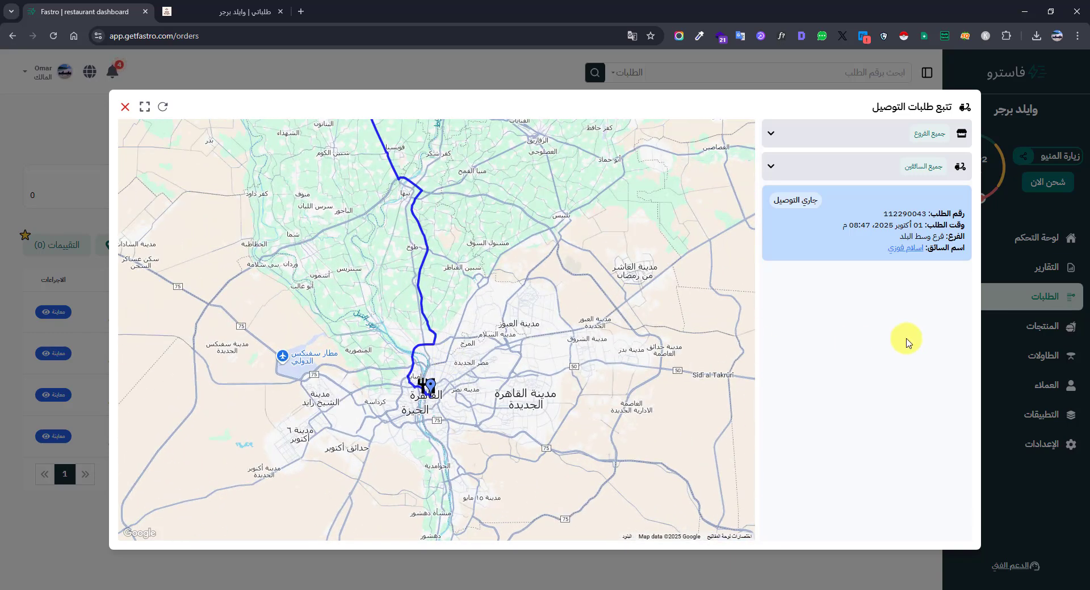
scroll(536, 335, down, 1)
mouse_move(552, 289)
mouse_down()
mouse_move(605, 343)
mouse_move(593, 342)
mouse_up()
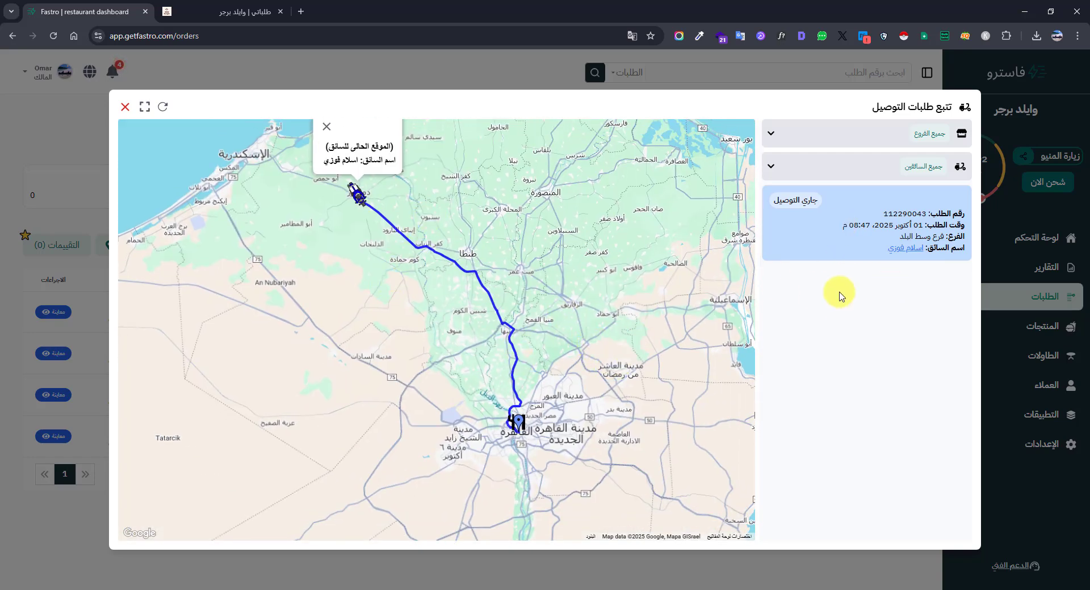
Check the drivers and branches filters without changing them, then close the tracking map.
click(859, 164)
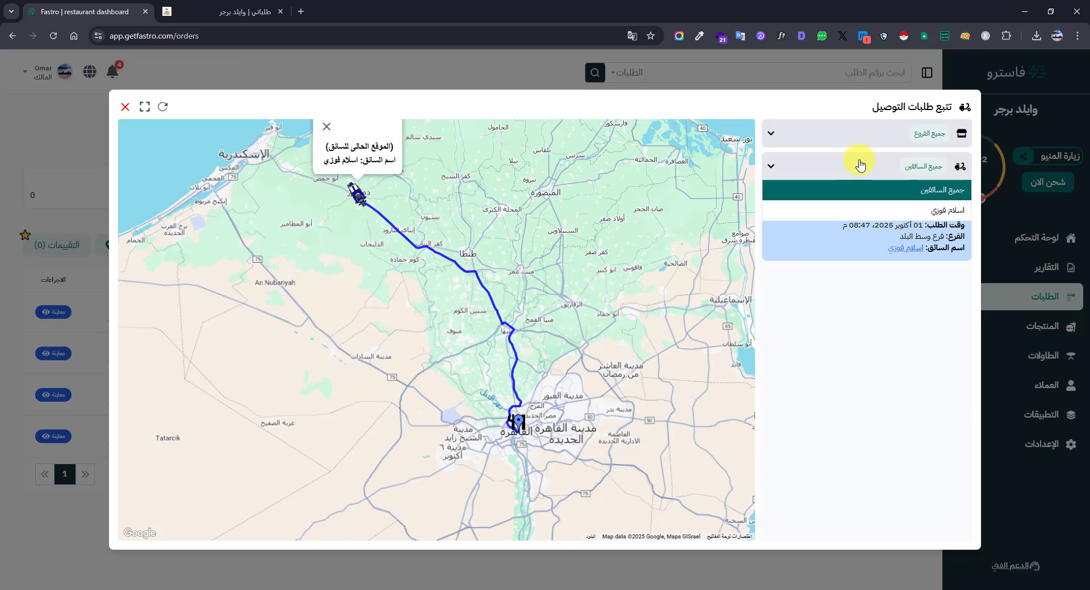
click(860, 165)
click(889, 176)
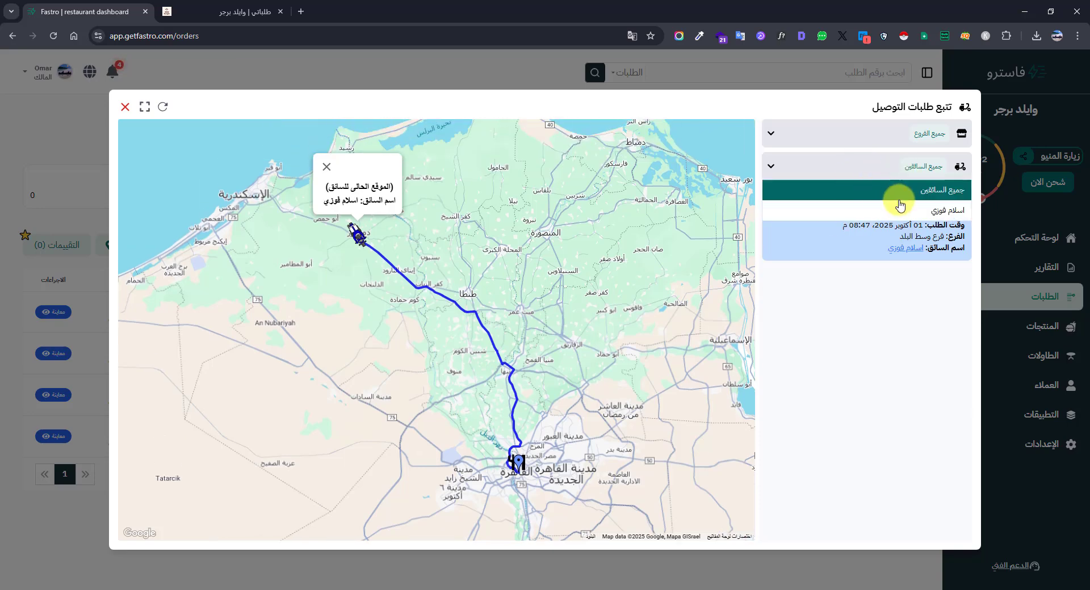
click(889, 135)
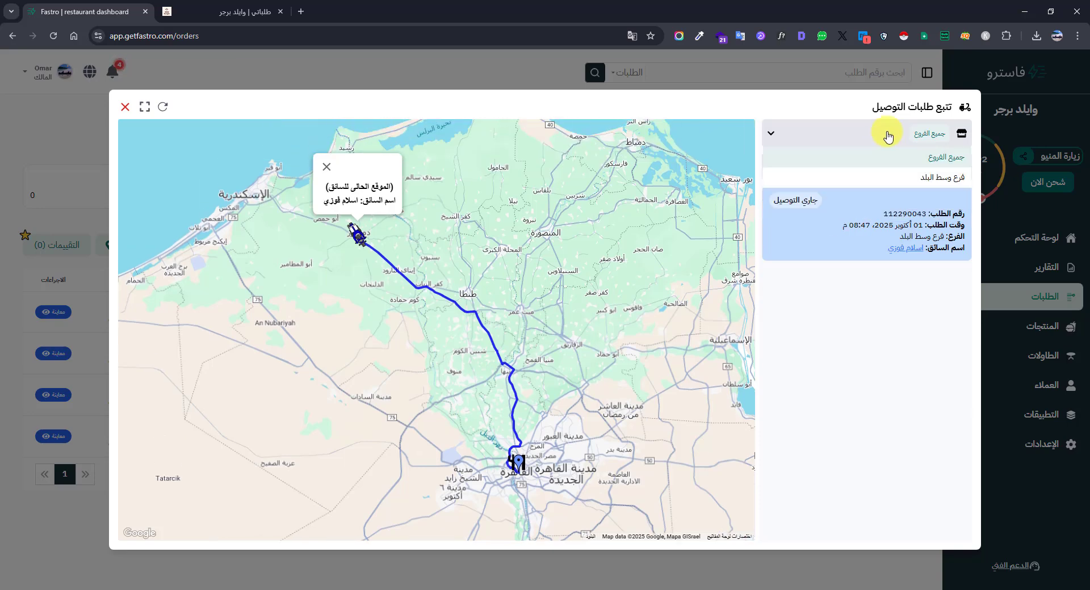
click(894, 267)
drag(543, 336, 515, 293)
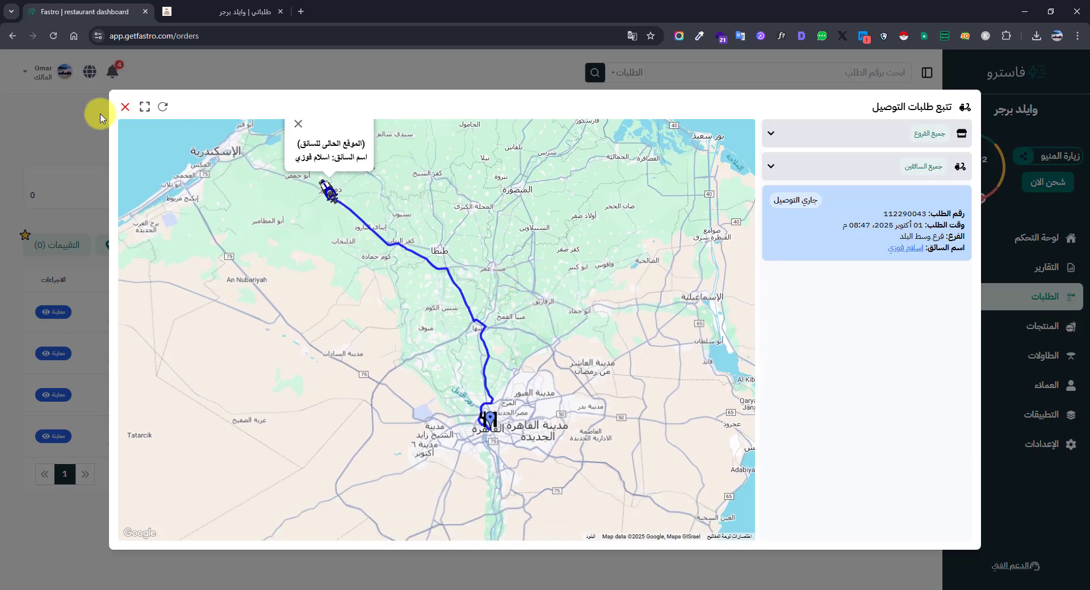
click(125, 106)
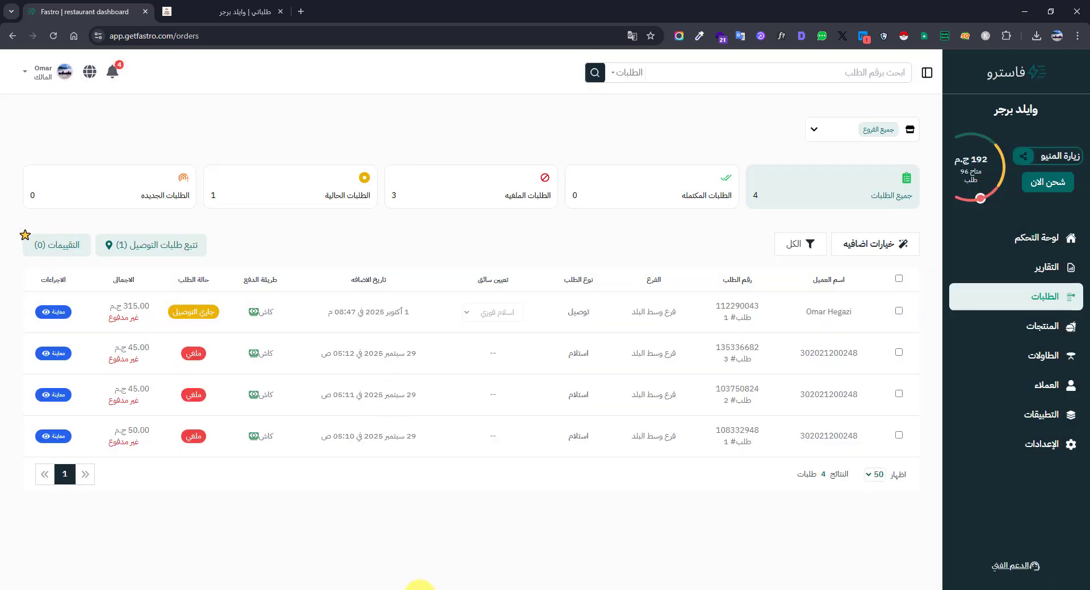
In the maximised driver window, set the order's status to تم التوصيل (delivered).
mouse_move(419, 584)
click(452, 545)
key(super+Up)
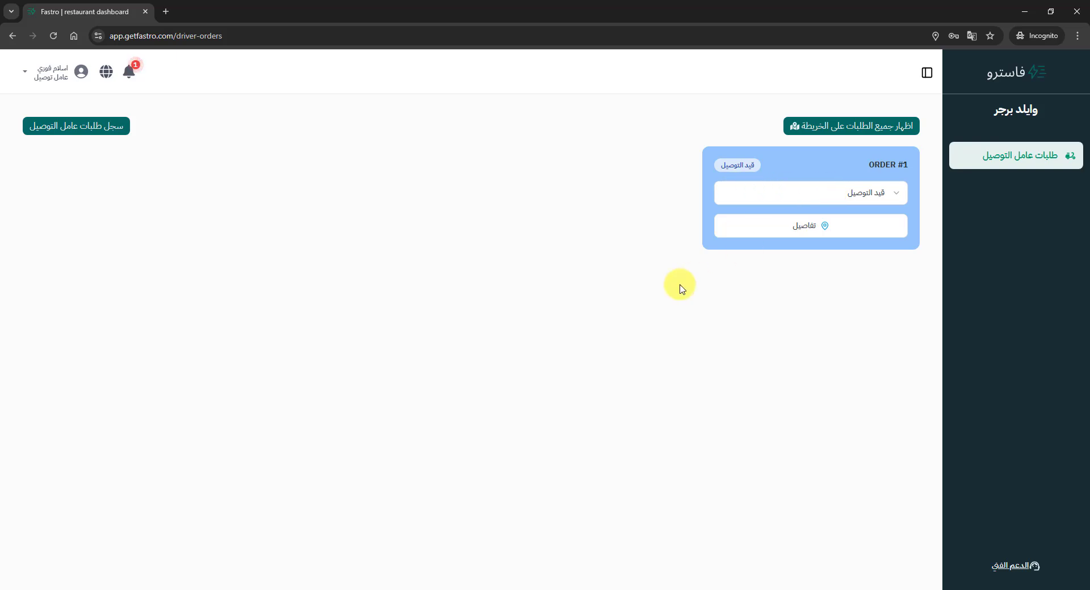
click(871, 194)
click(852, 232)
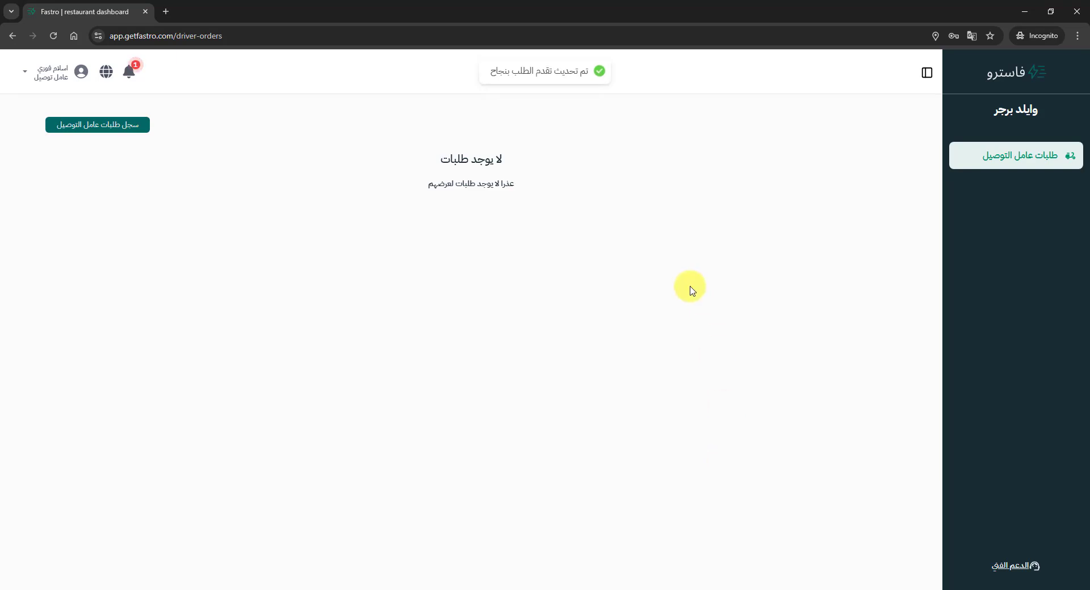
Check the driver's order history and view the delivered order's details, then return to current orders.
drag(568, 152, 406, 211)
click(335, 212)
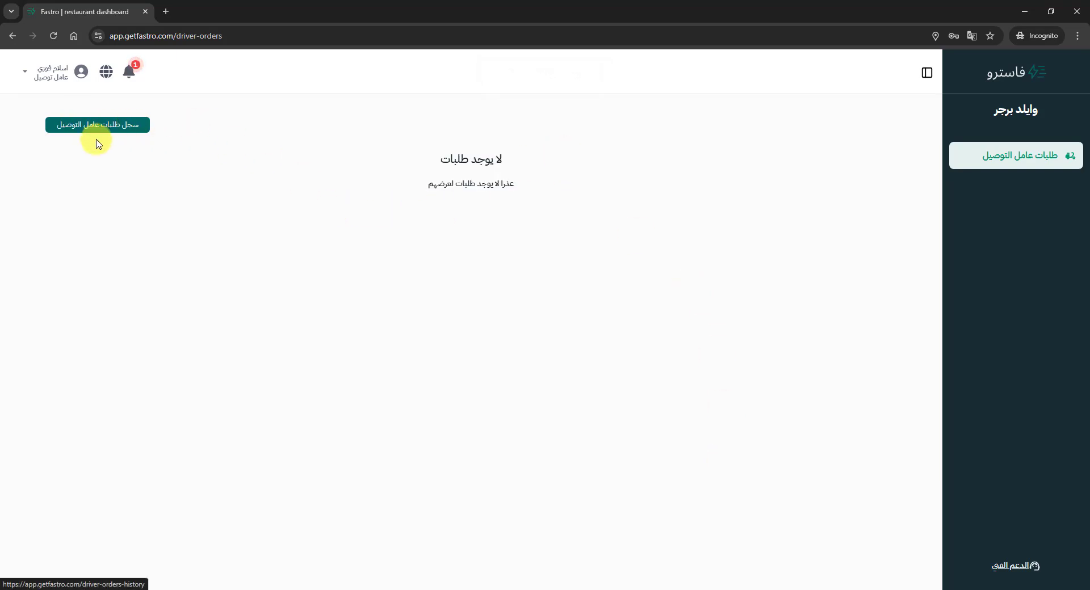
click(128, 134)
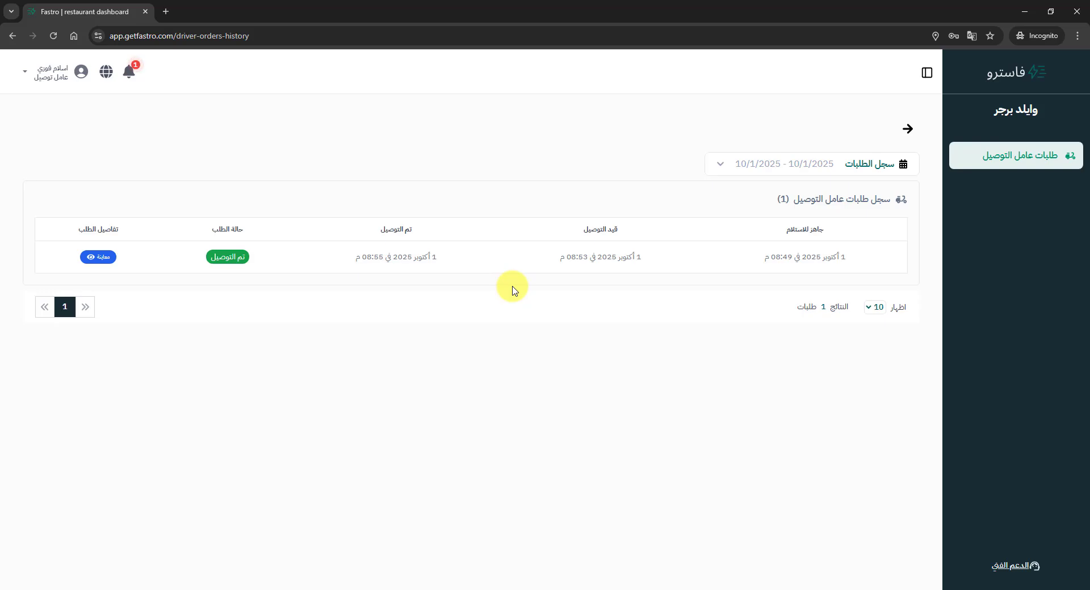
drag(852, 258, 326, 248)
click(107, 226)
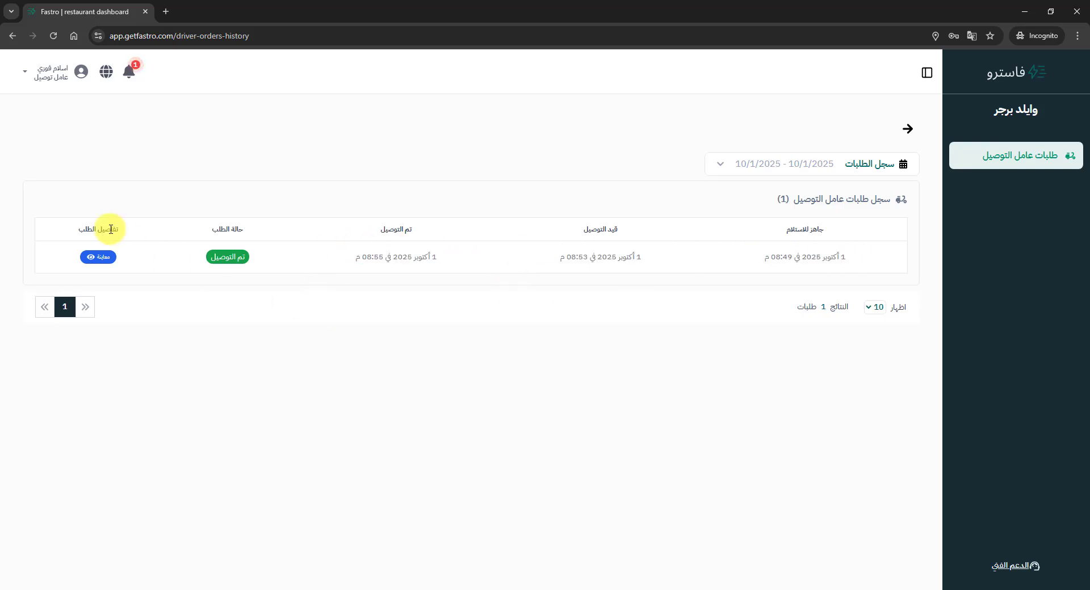
click(98, 257)
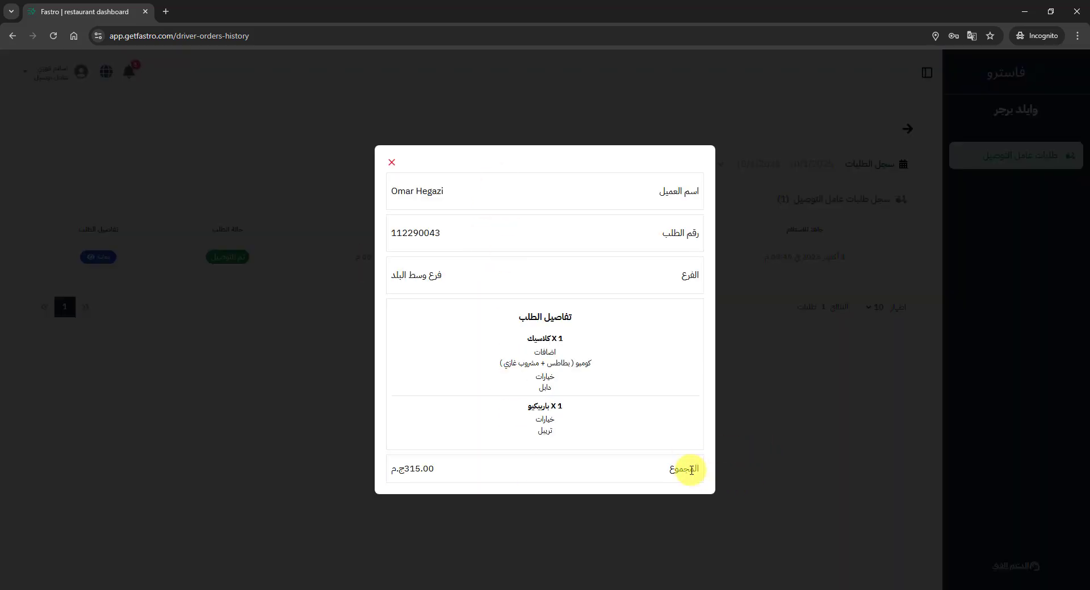
click(791, 377)
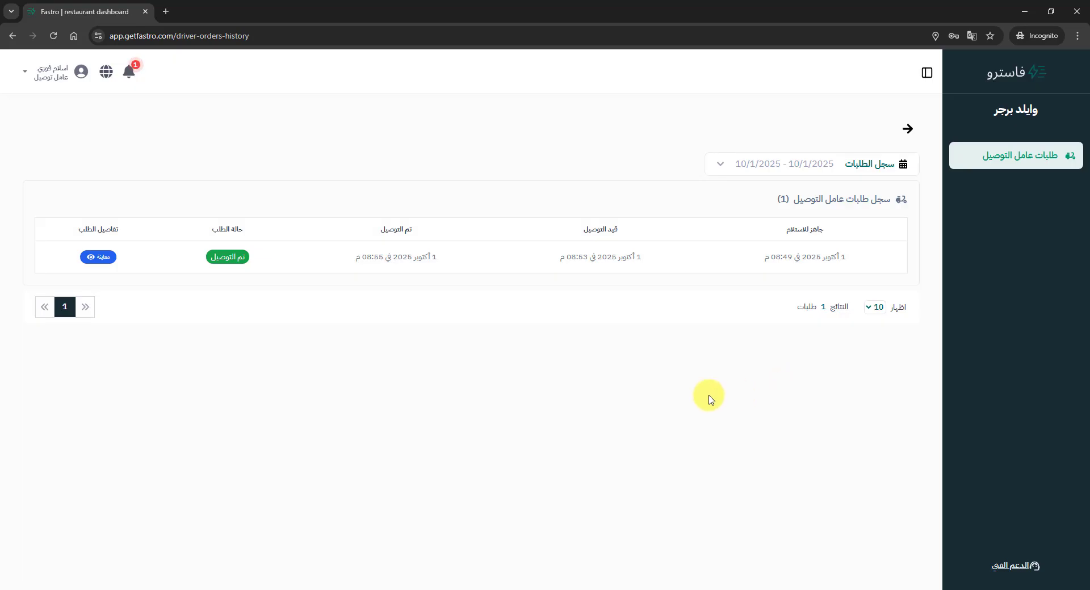
click(906, 131)
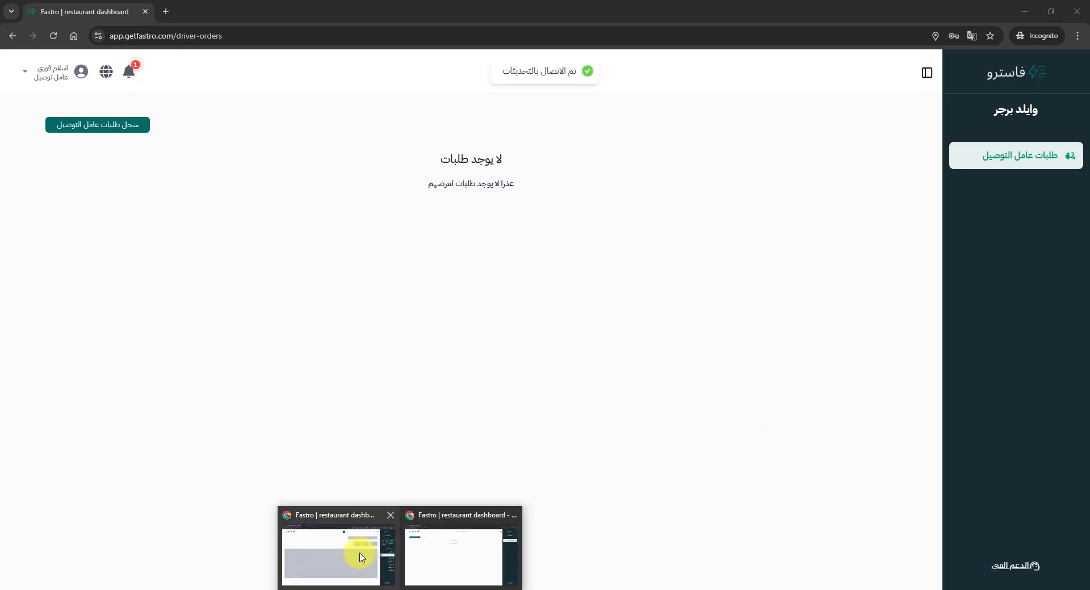
click(359, 554)
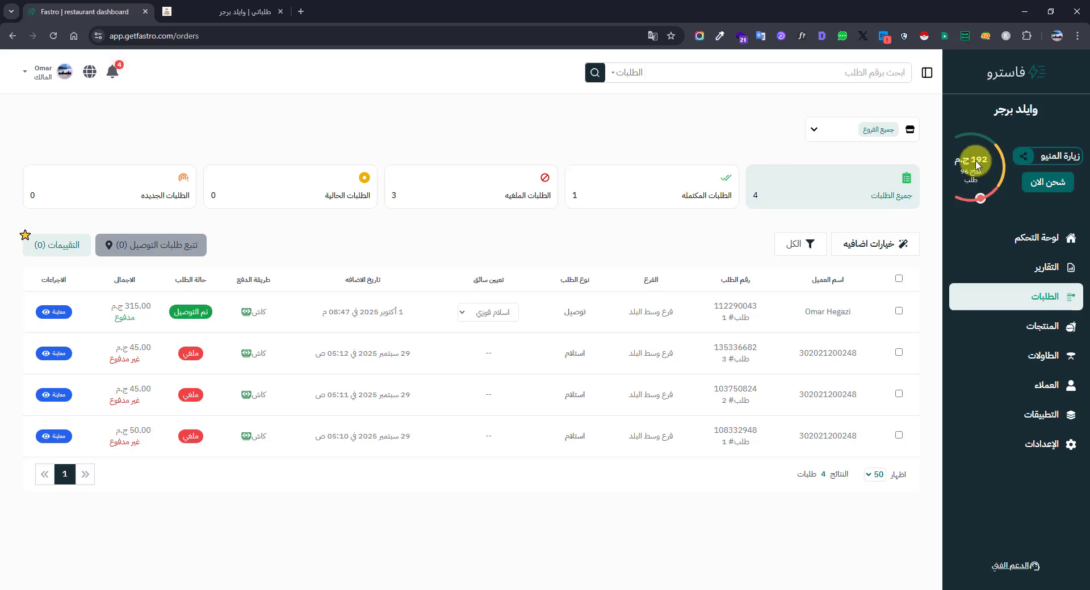
Highlight the 192 EGP account balance in the owner's orders view.
drag(979, 164, 974, 178)
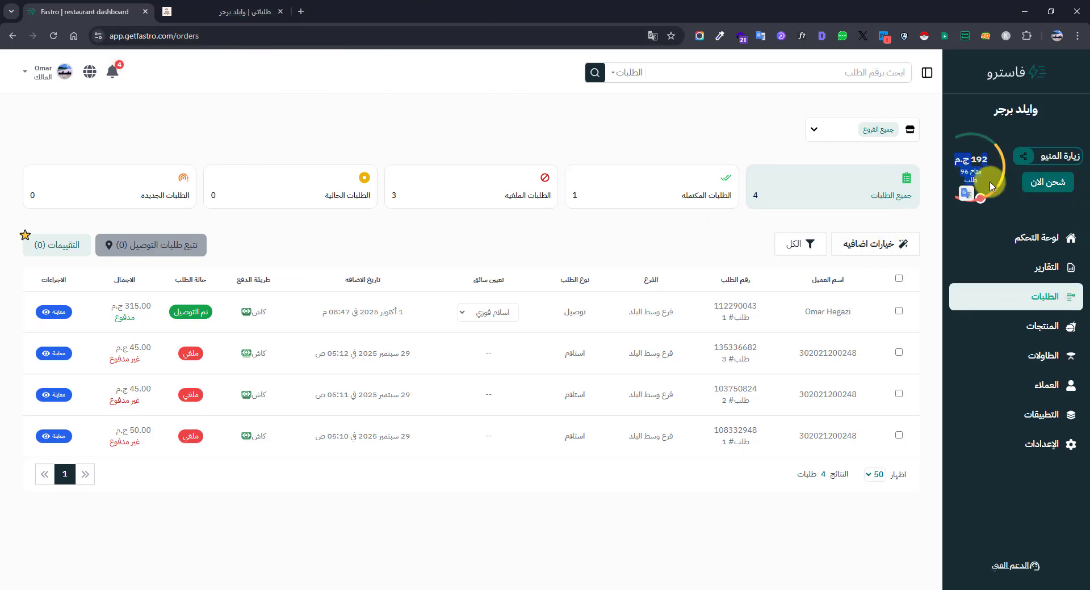
Open the شحن الان top-up form, try the mobile-wallet option, then switch back to card.
click(1075, 183)
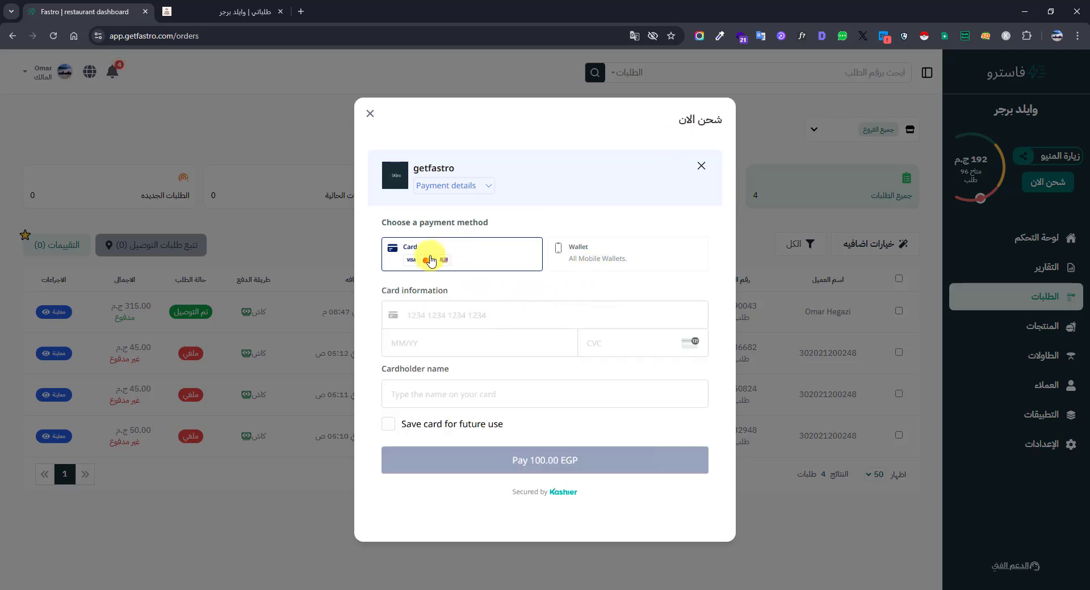
click(628, 271)
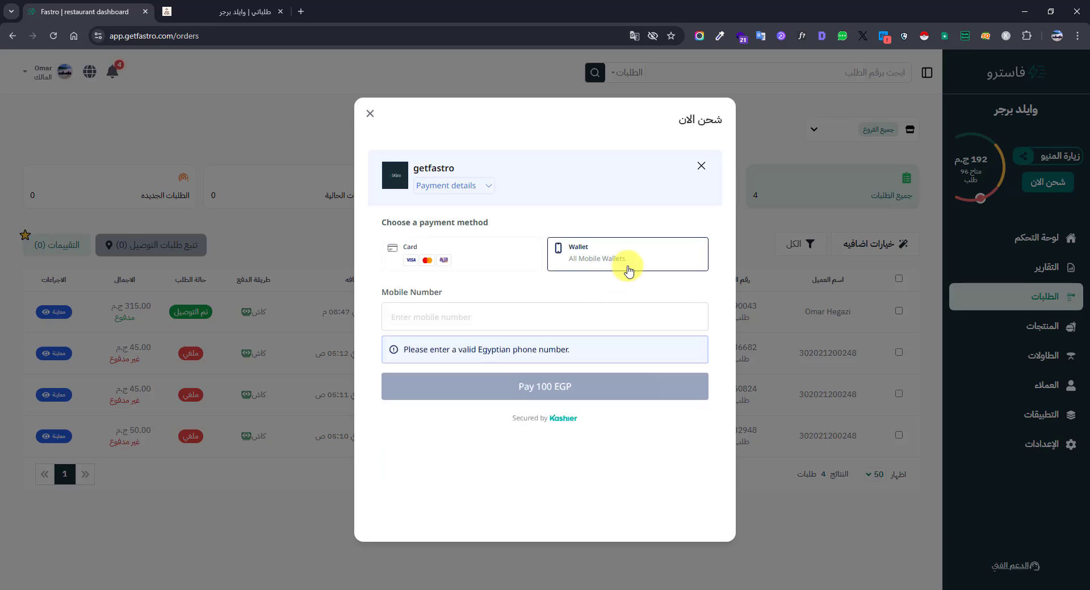
click(482, 306)
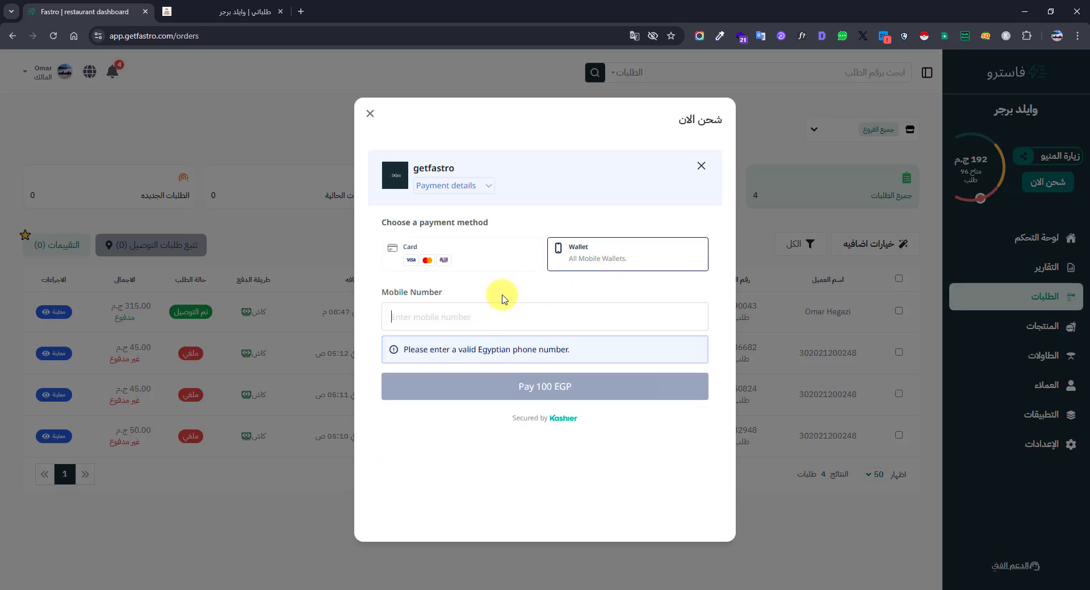
click(461, 252)
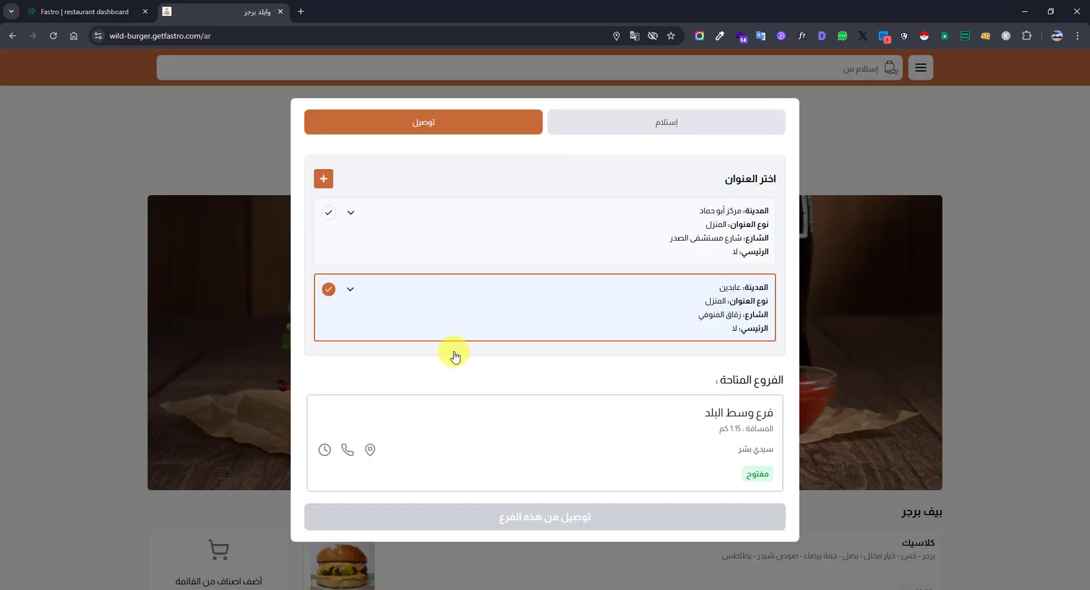
Choose pickup from فرع وسط البلد, then switch to delivery to the second saved (عابدين) address.
click(567, 122)
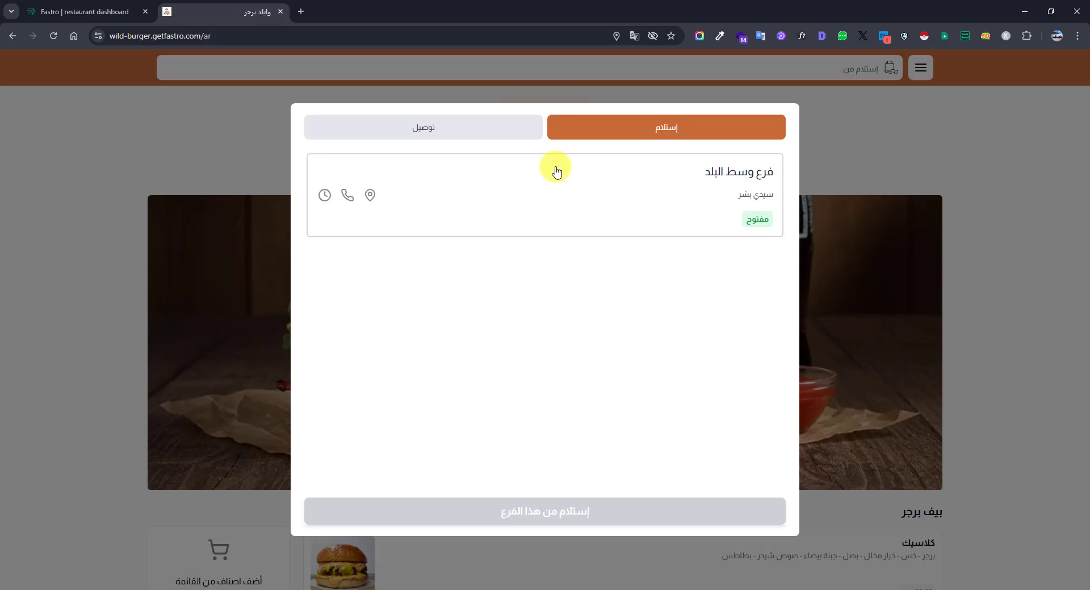
click(530, 226)
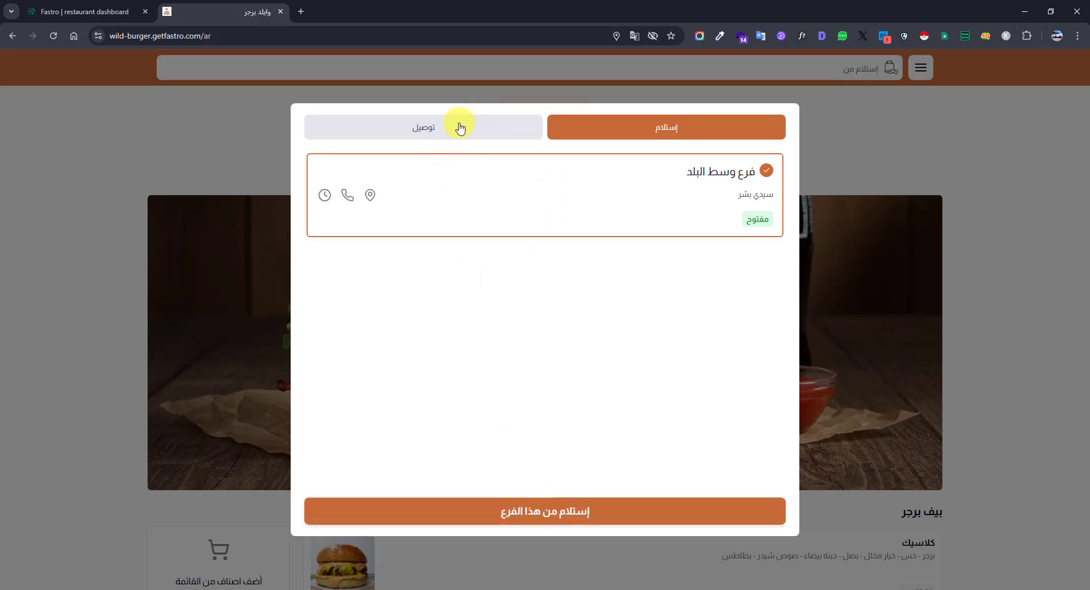
click(459, 134)
click(567, 379)
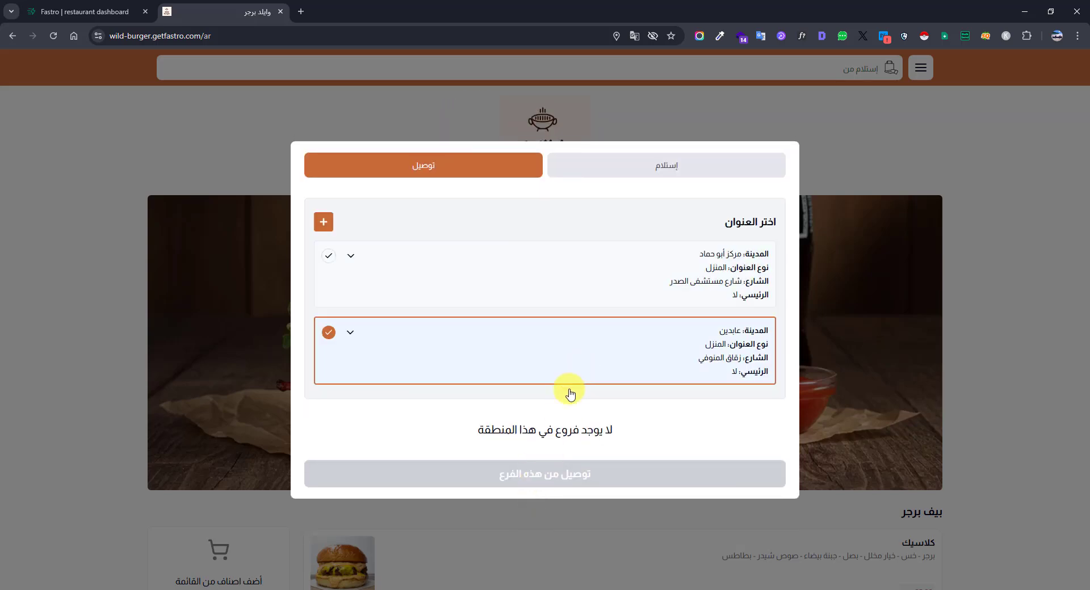